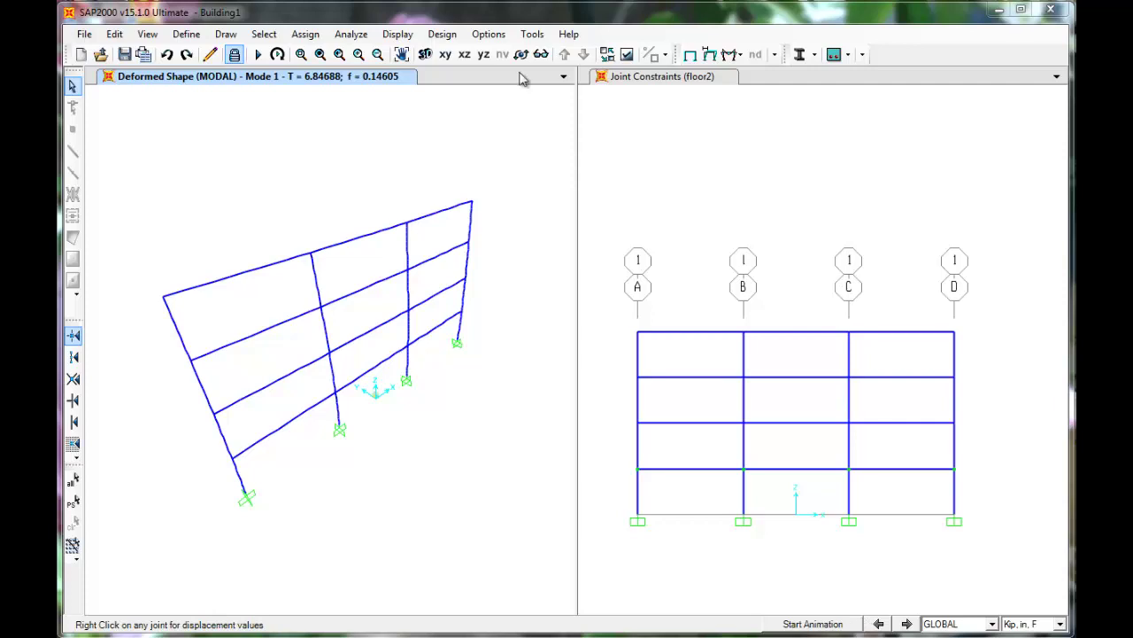
Step: Display the deformed shape for the MODAL load case
{"action": "left_click", "coordinate": [400, 36]}
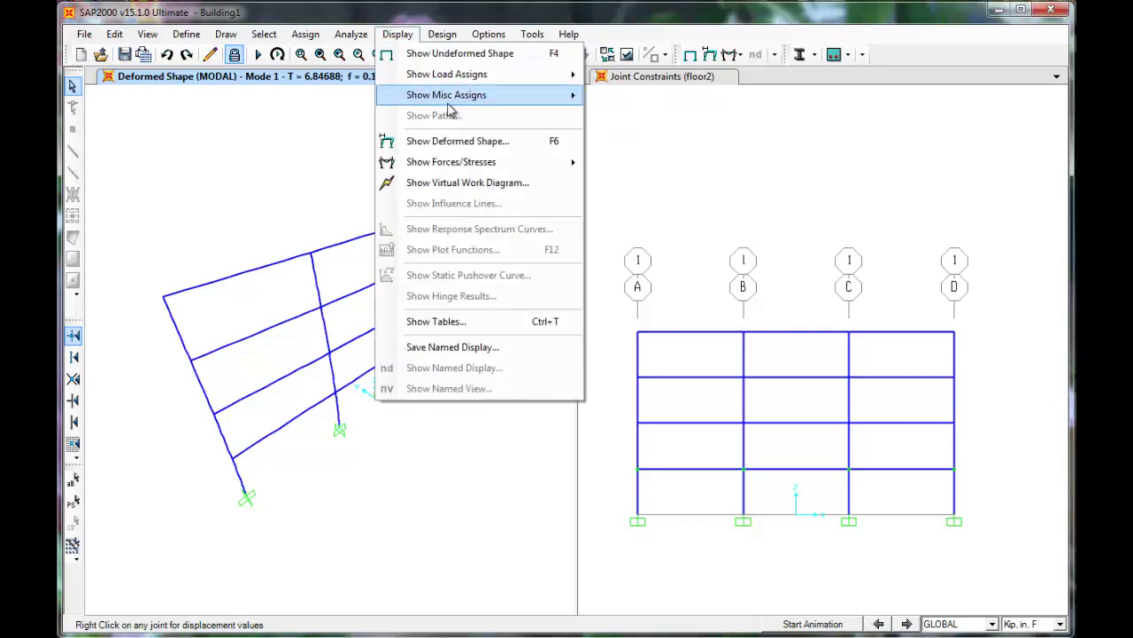
{"action": "left_click", "coordinate": [509, 143]}
{"action": "left_click", "coordinate": [644, 139]}
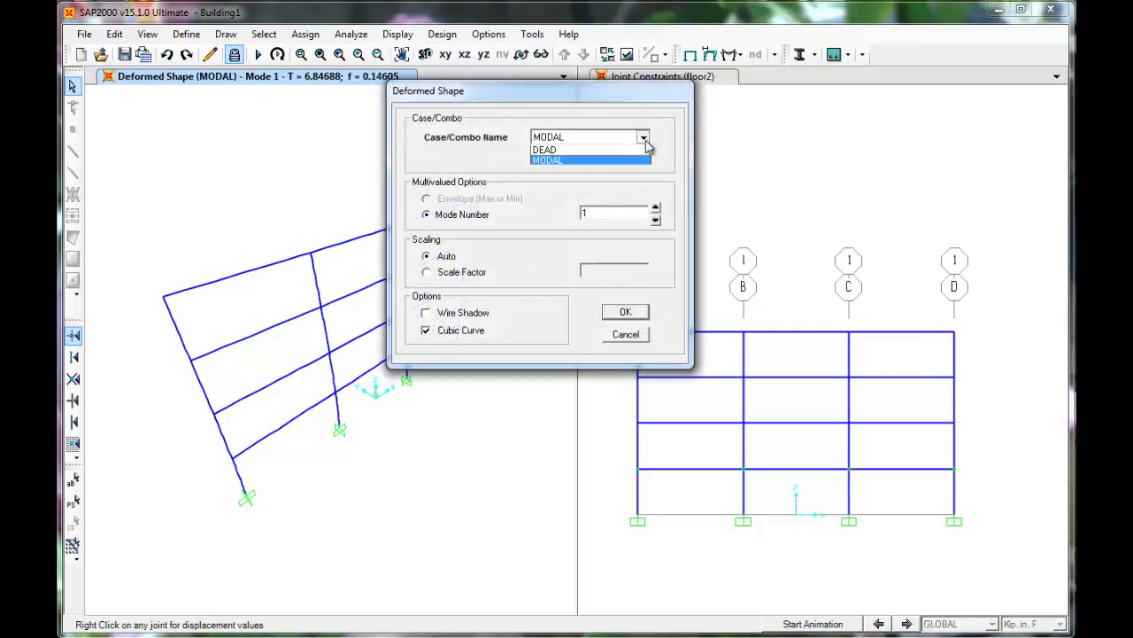
{"action": "left_click", "coordinate": [632, 163]}
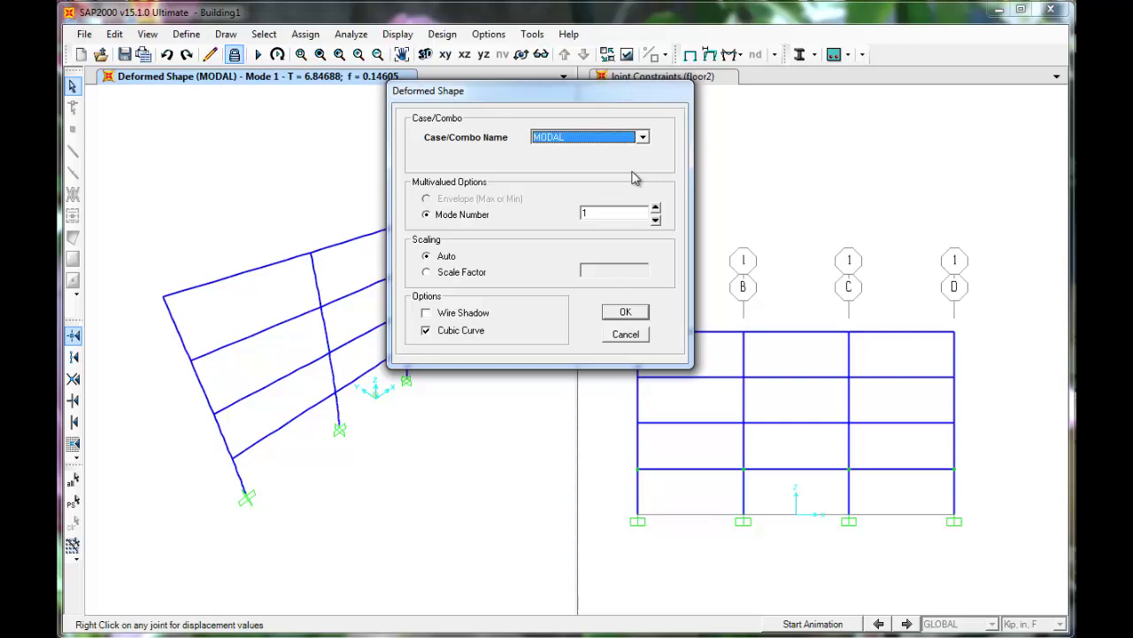
{"action": "left_click", "coordinate": [634, 315]}
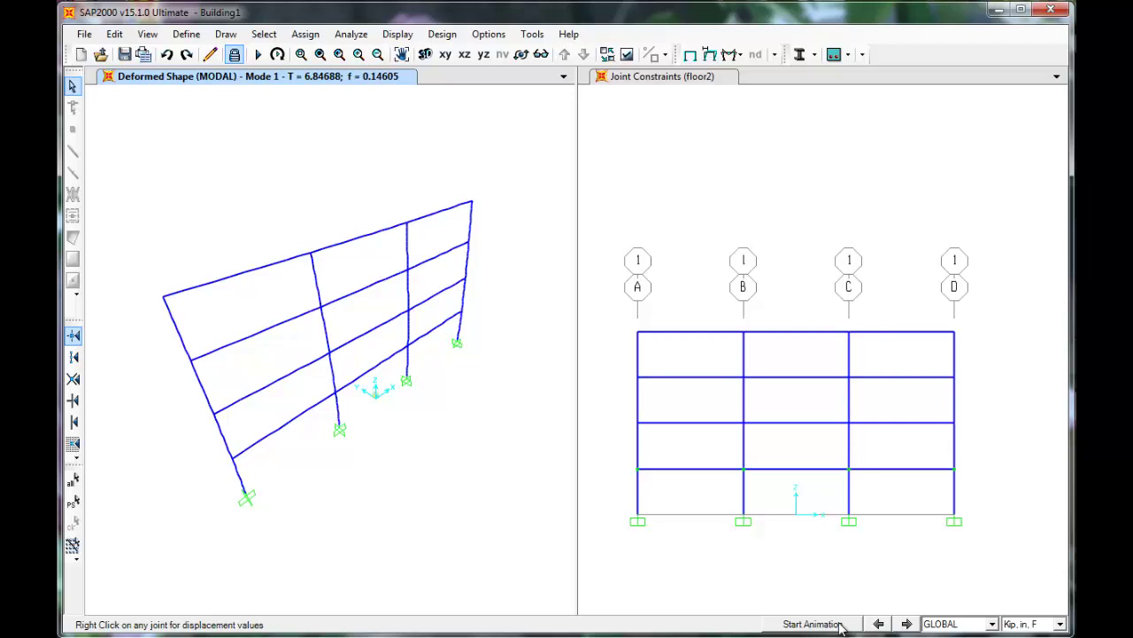
Step: Animate the mode shapes, stepping from Mode 1 to Mode 4 (period 1.11980 s), then stop
{"action": "left_click", "coordinate": [838, 624]}
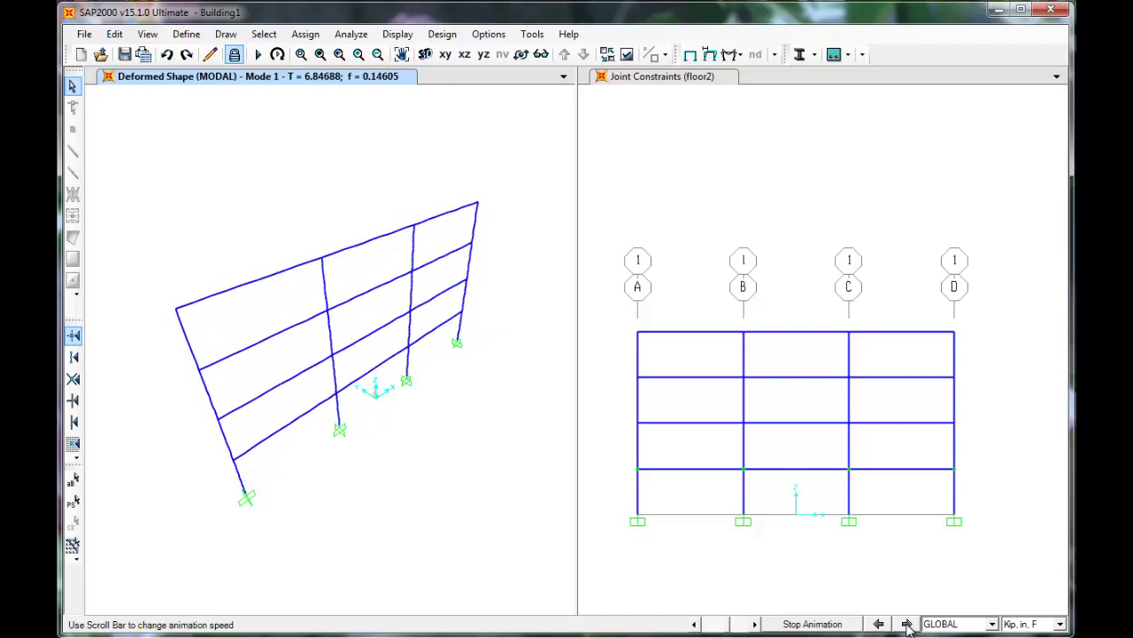
{"action": "left_click", "coordinate": [908, 625]}
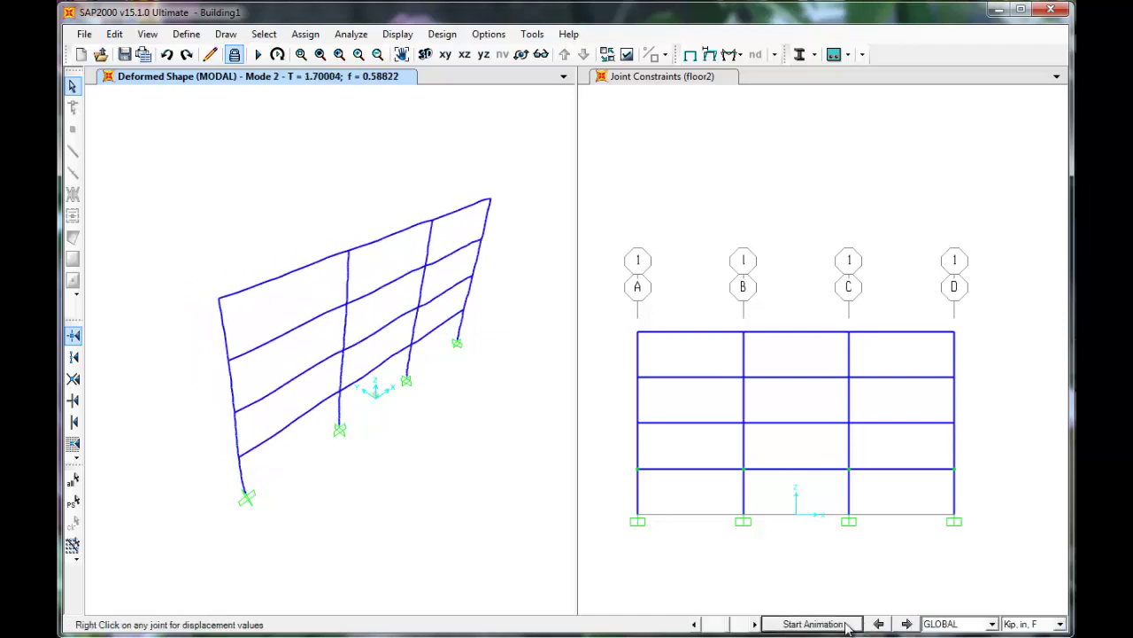
{"action": "left_click", "coordinate": [812, 624]}
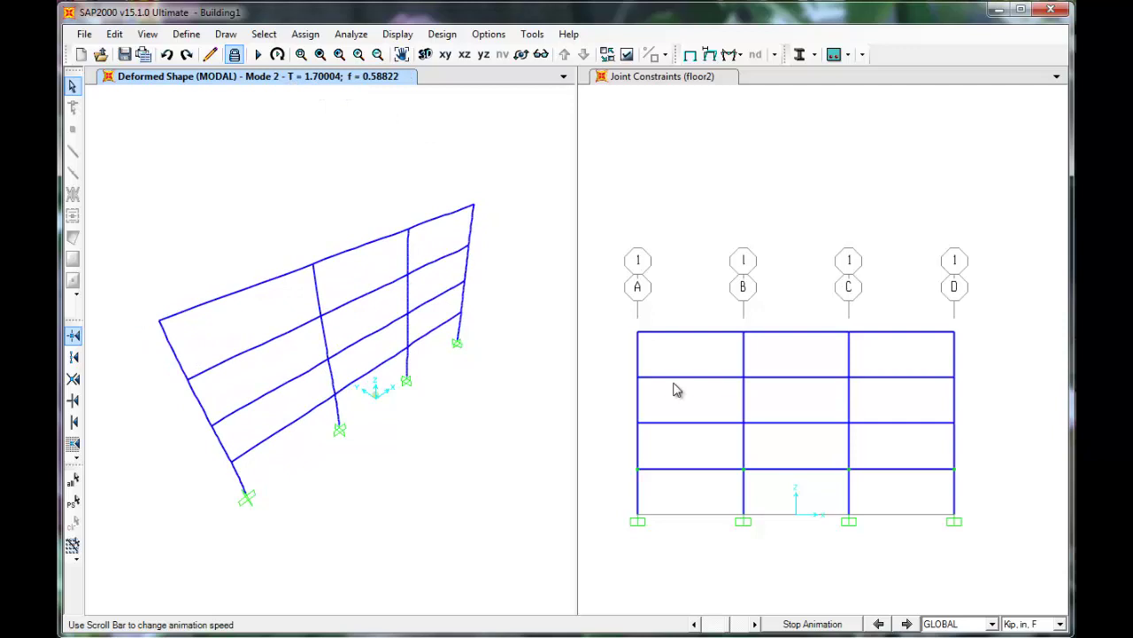
{"action": "left_click", "coordinate": [906, 624]}
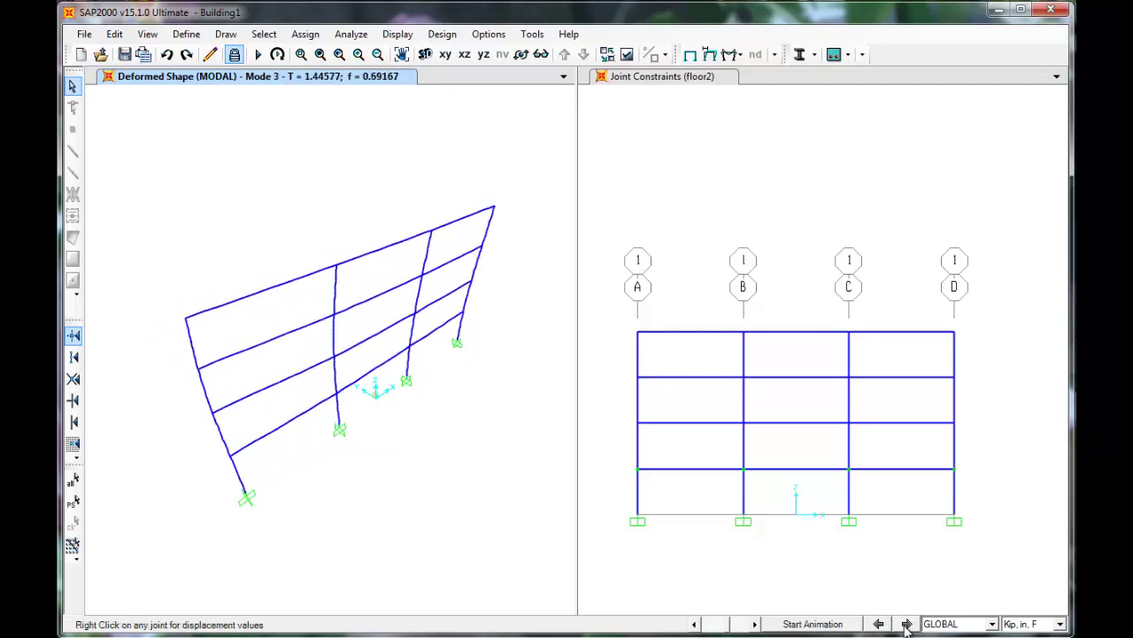
{"action": "left_click", "coordinate": [907, 624]}
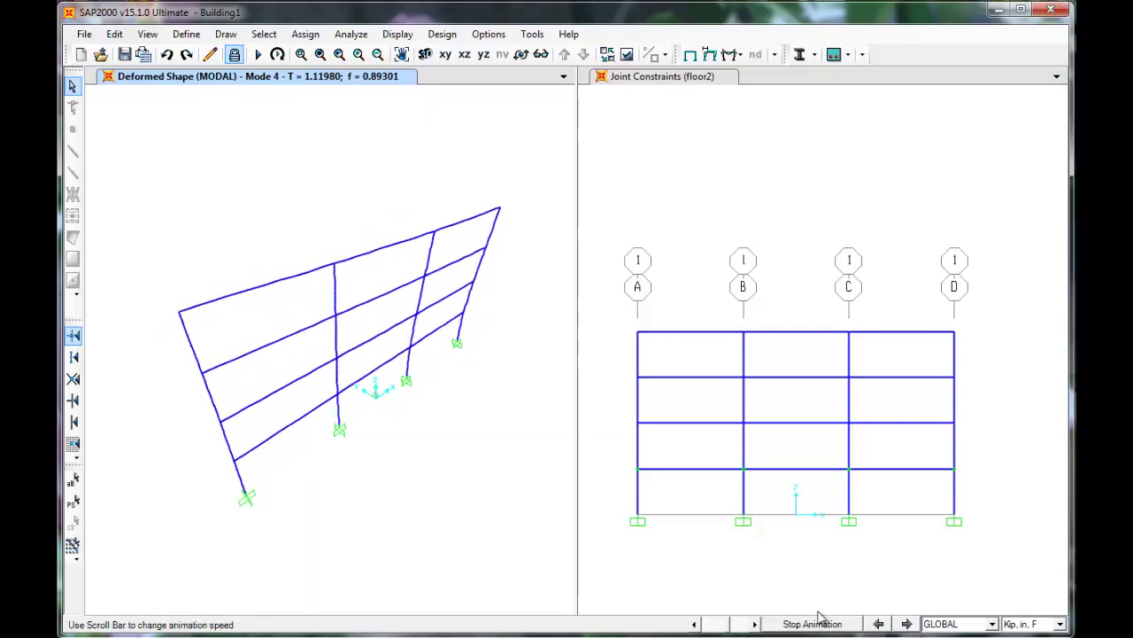
{"action": "left_click", "coordinate": [801, 624]}
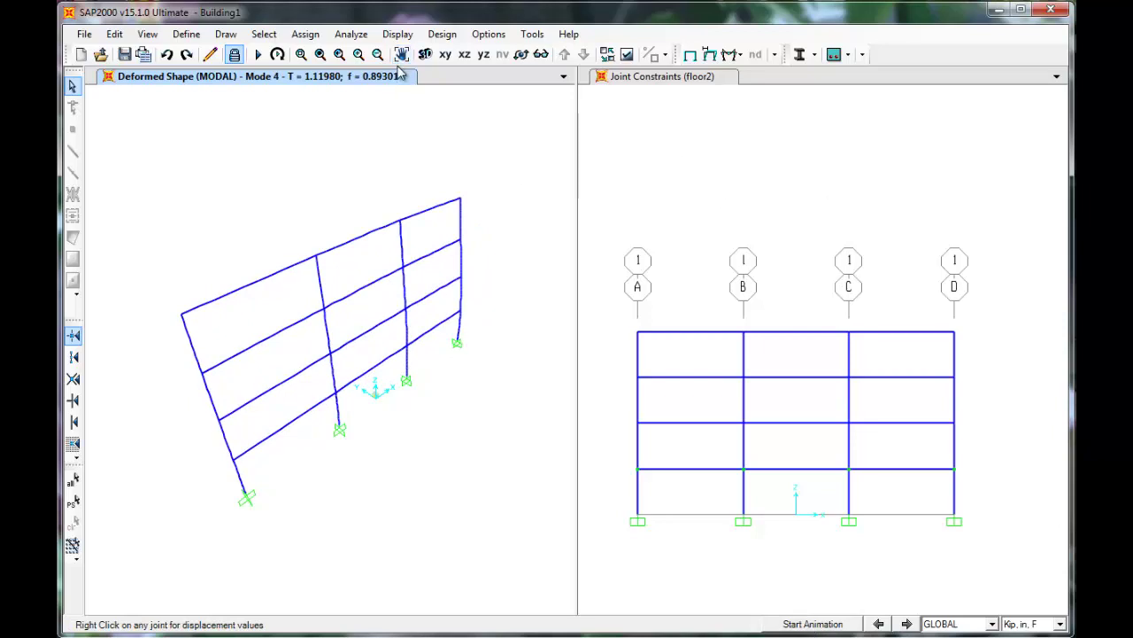
{"action": "left_click", "coordinate": [409, 37]}
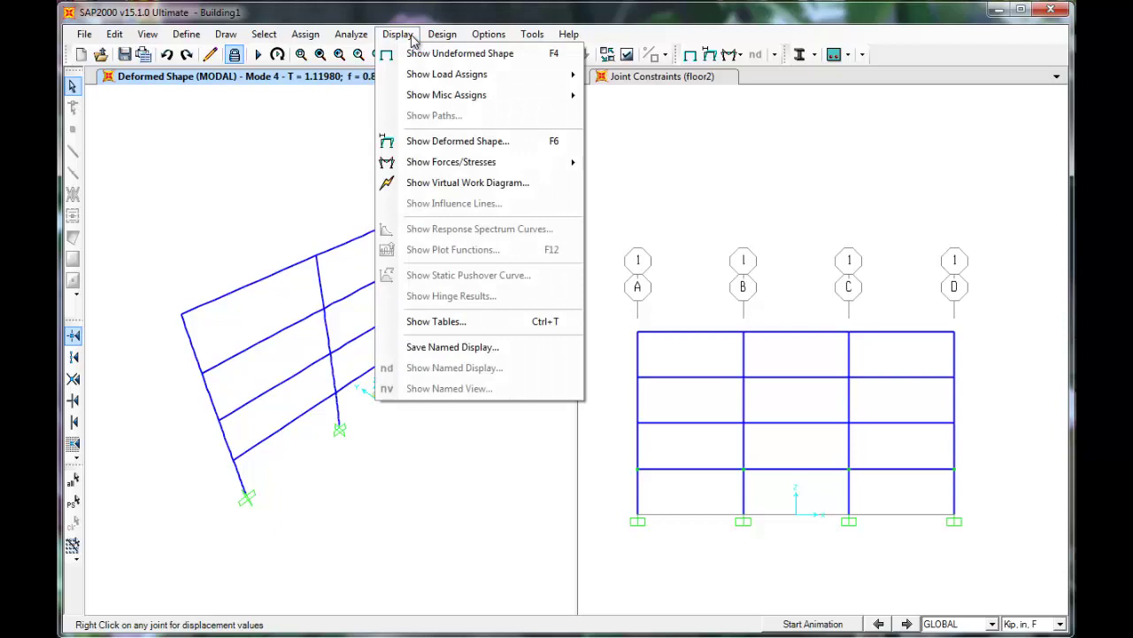
{"action": "left_click", "coordinate": [504, 325]}
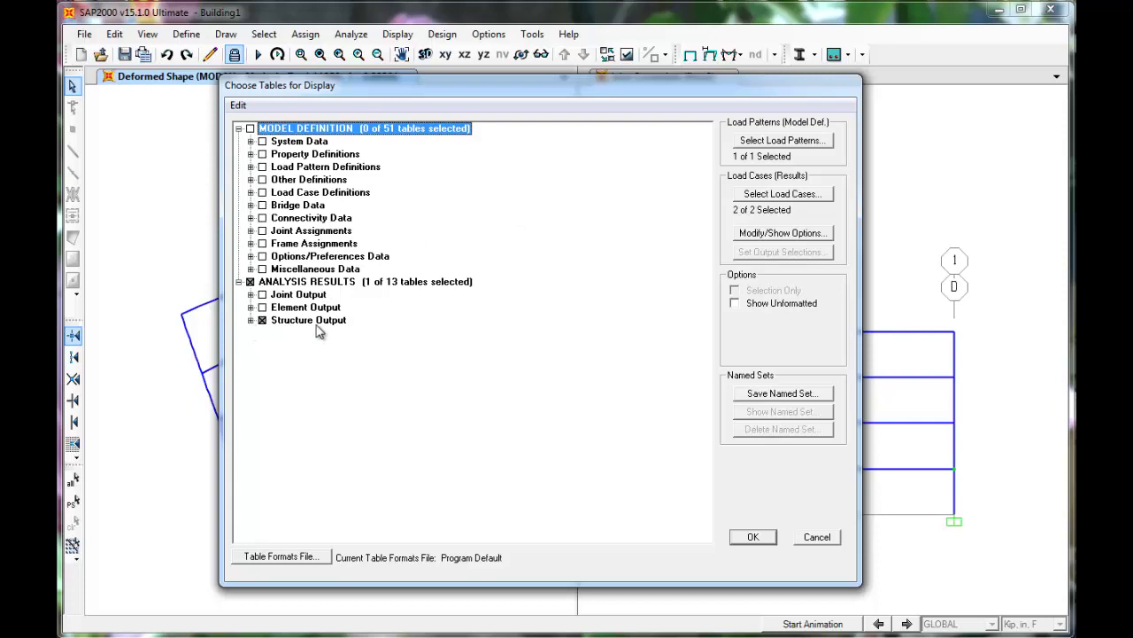
{"action": "left_click", "coordinate": [251, 320]}
{"action": "left_click", "coordinate": [262, 347]}
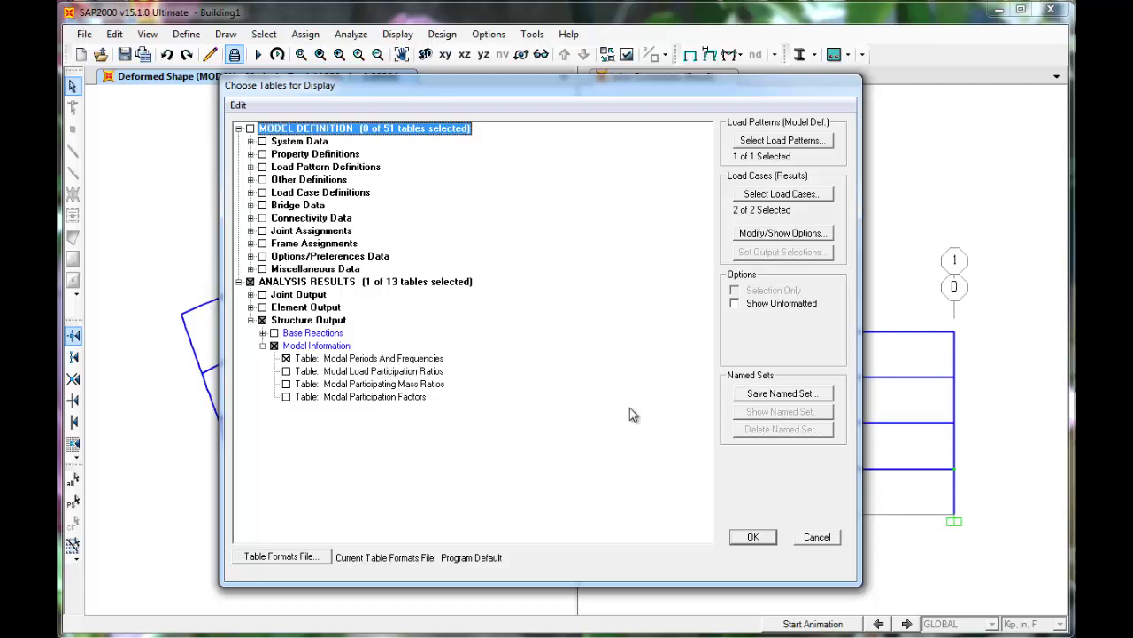
{"action": "left_click", "coordinate": [754, 537]}
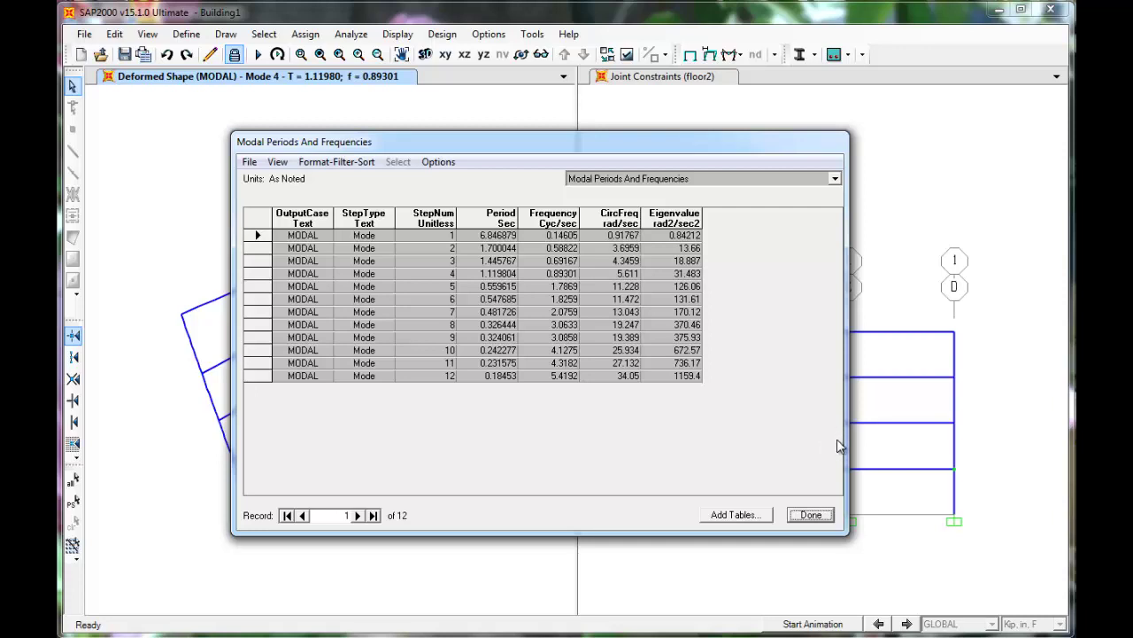
{"action": "left_click", "coordinate": [811, 514]}
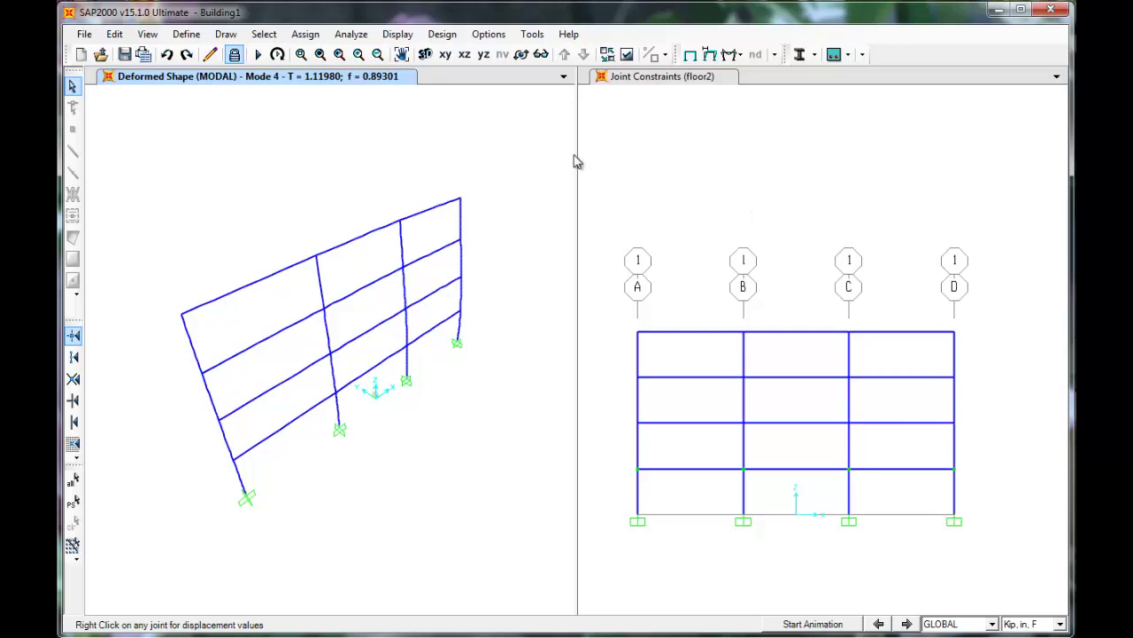
Step: Unlock the model, accept deleting the analysis results, and make the elevation view active
{"action": "left_click", "coordinate": [236, 56]}
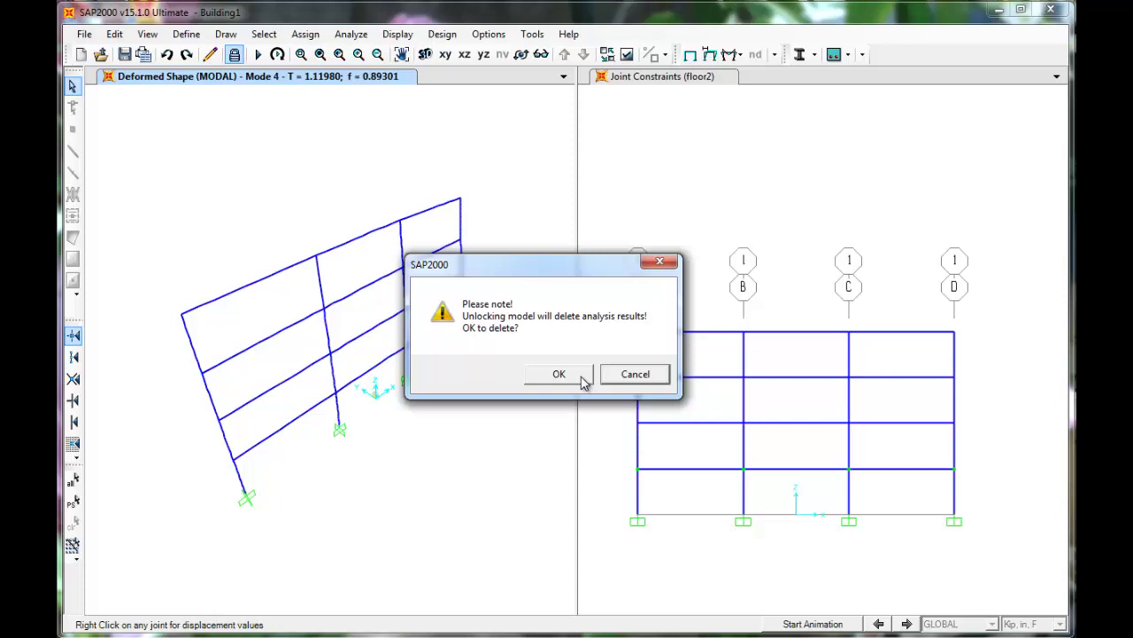
{"action": "left_click", "coordinate": [558, 373]}
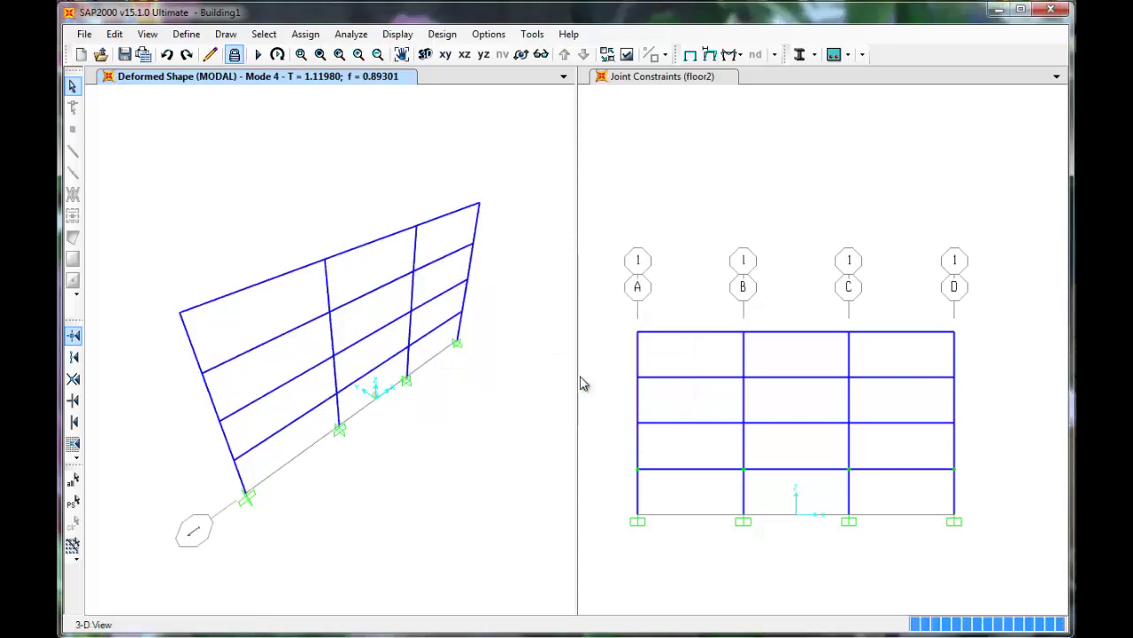
{"action": "left_click", "coordinate": [650, 162]}
Step: Add a QUAKE load pattern named Eq with self-weight multiplier 0 next to DEAD
{"action": "left_click", "coordinate": [188, 34]}
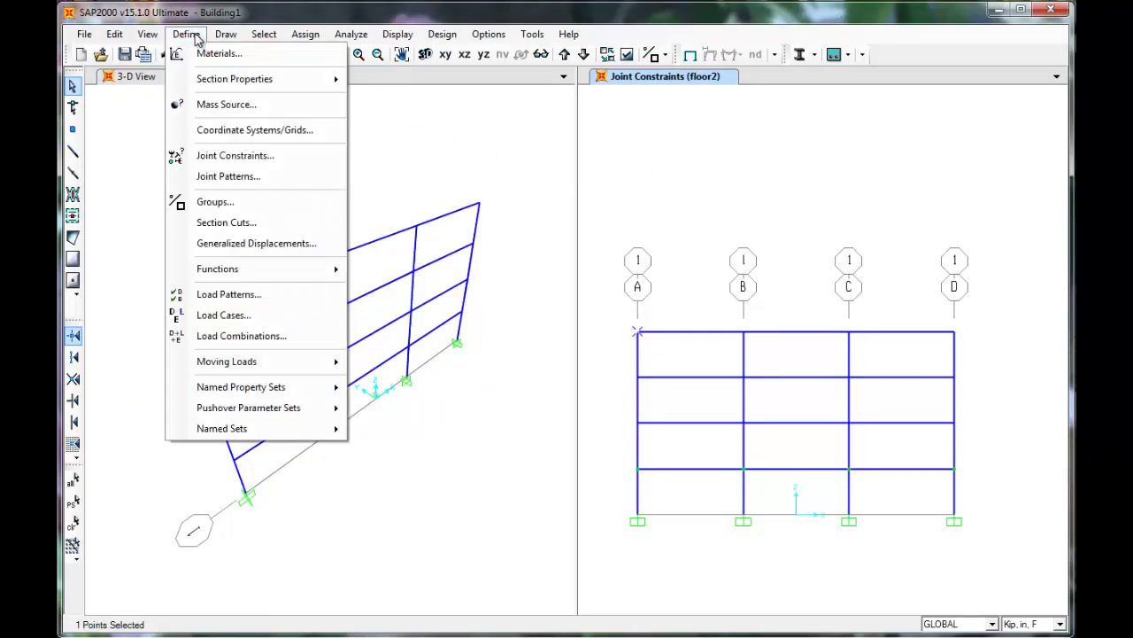
{"action": "left_click", "coordinate": [312, 304]}
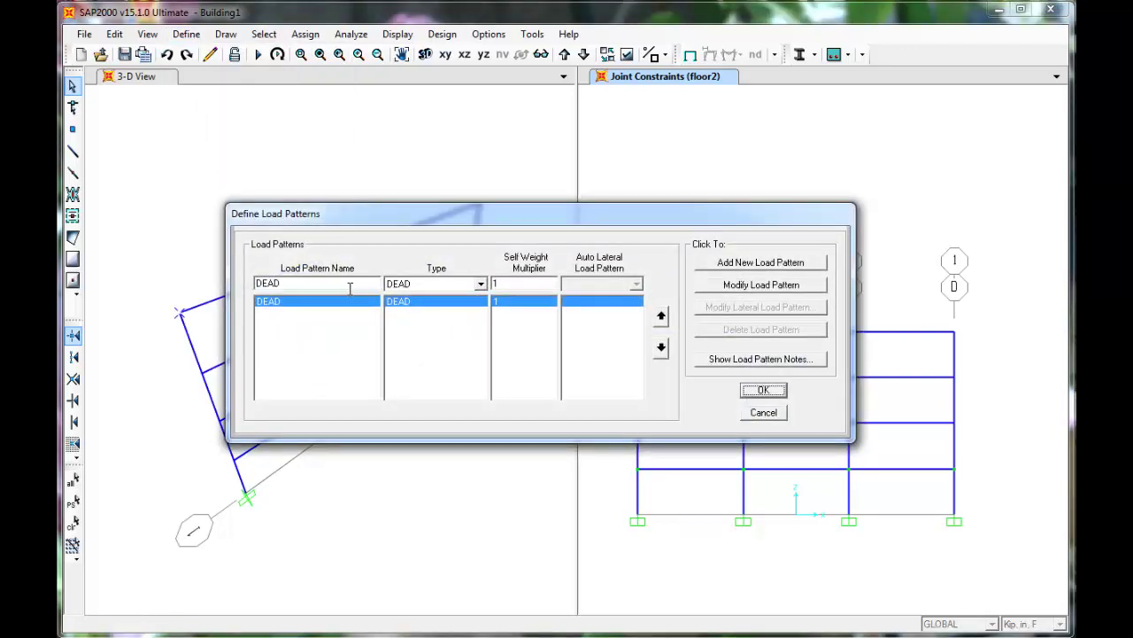
{"action": "left_click", "coordinate": [367, 282]}
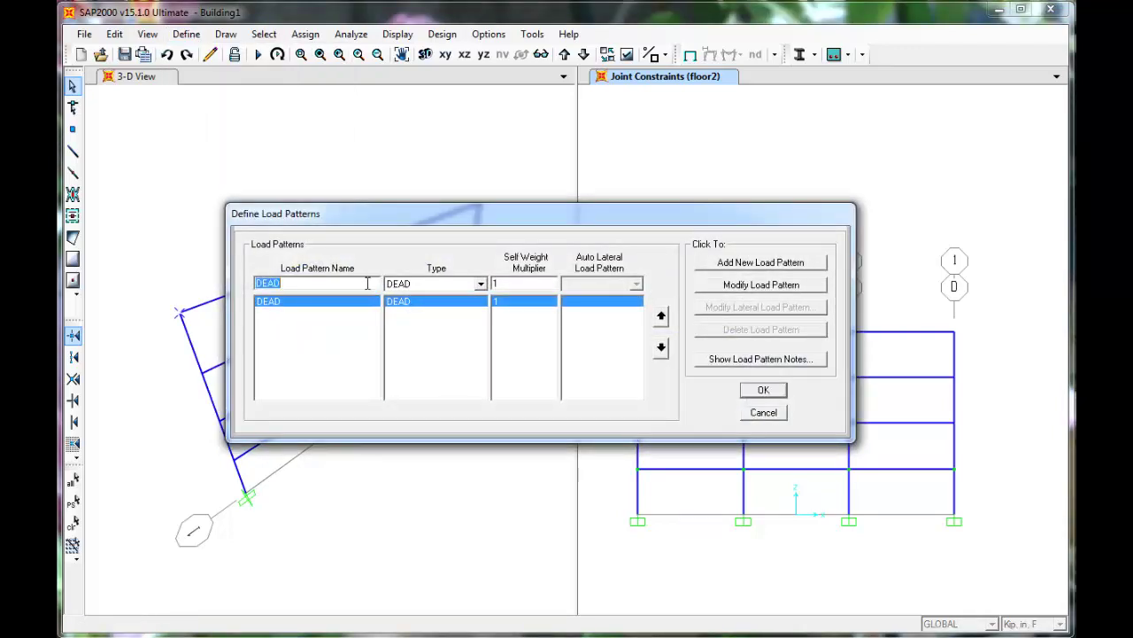
{"action": "type", "text": "Eq"}
{"action": "key", "text": "Tab"}
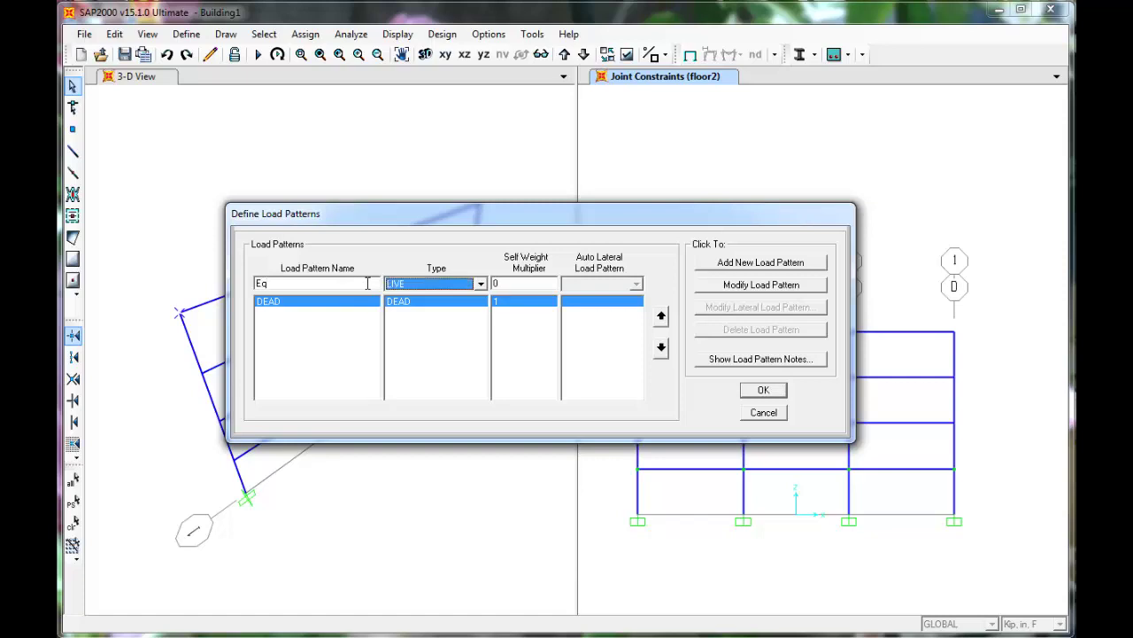
{"action": "key", "text": "Down"}
{"action": "key", "text": "Down"}
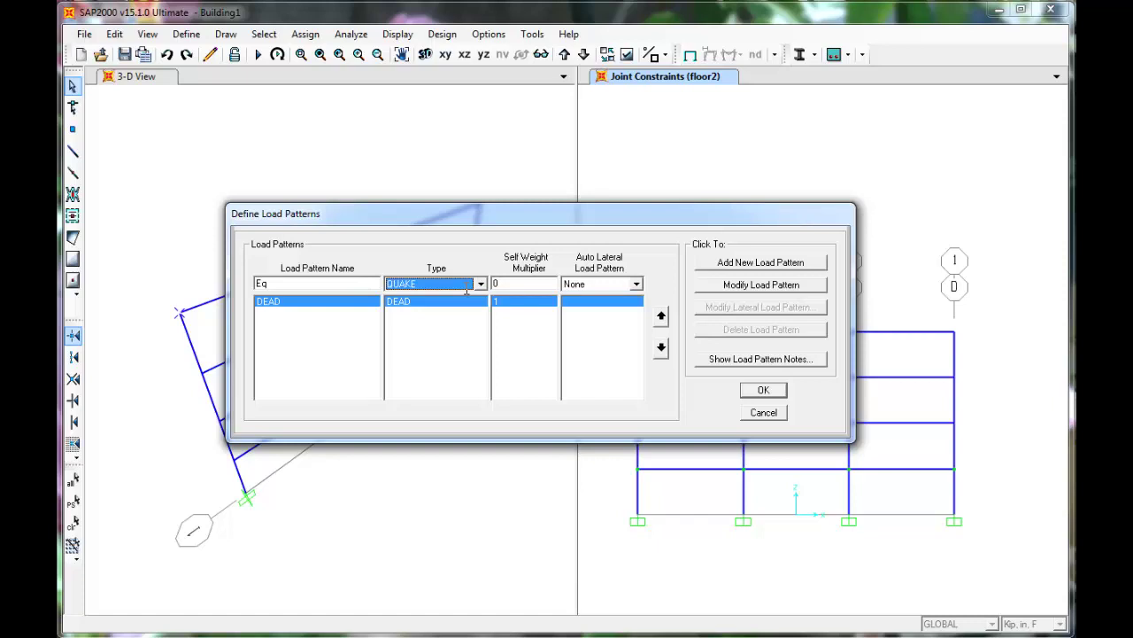
{"action": "left_click", "coordinate": [814, 264]}
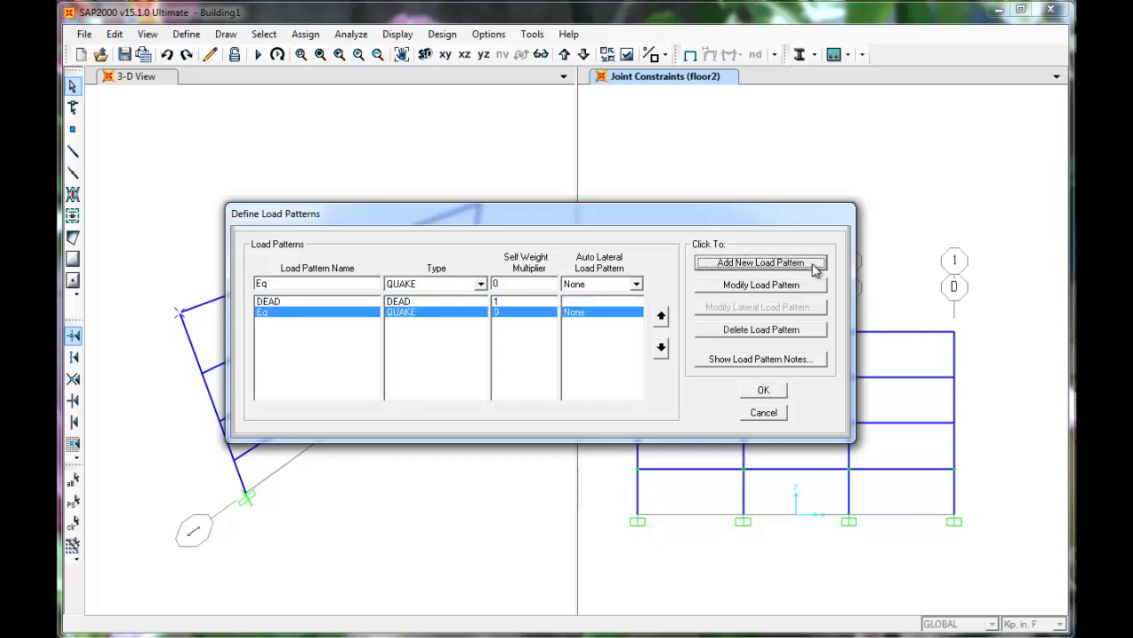
{"action": "left_click", "coordinate": [779, 393]}
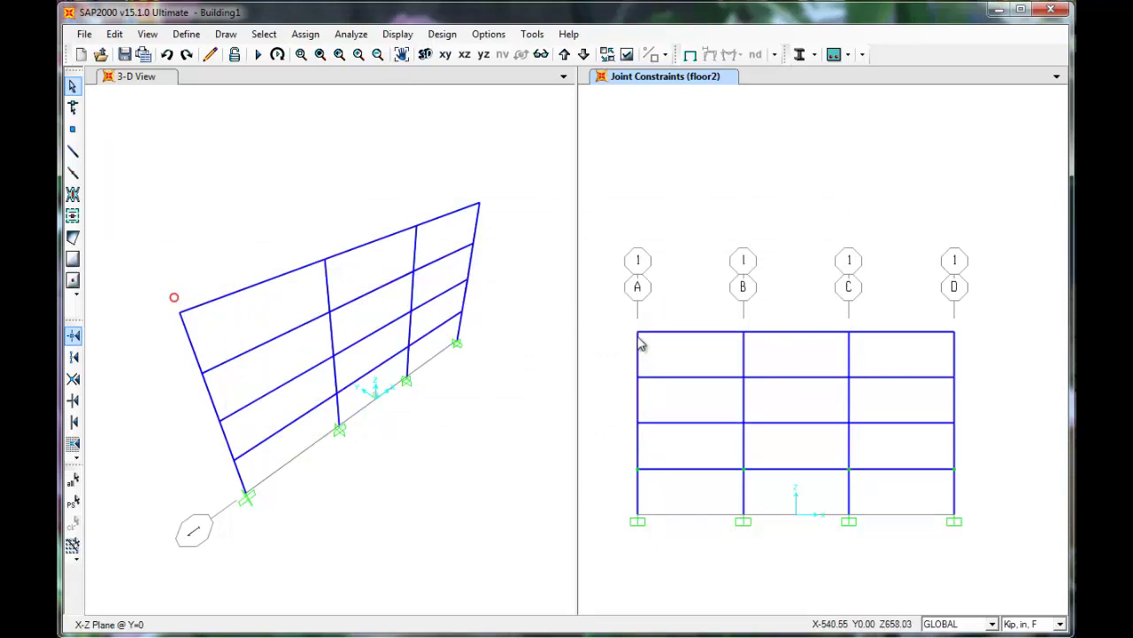
Step: Assign a 187.3 kip Force Global X under Eq to the top-left roof joint
{"action": "left_click", "coordinate": [639, 333]}
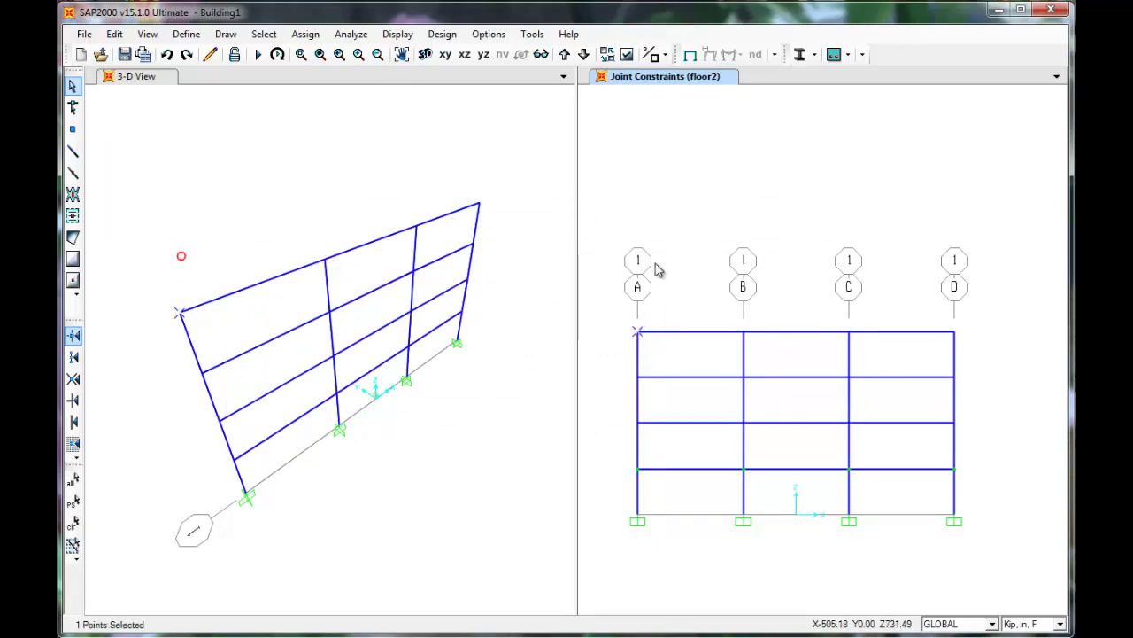
{"action": "left_click", "coordinate": [305, 34]}
{"action": "mouse_move", "coordinate": [442, 210]}
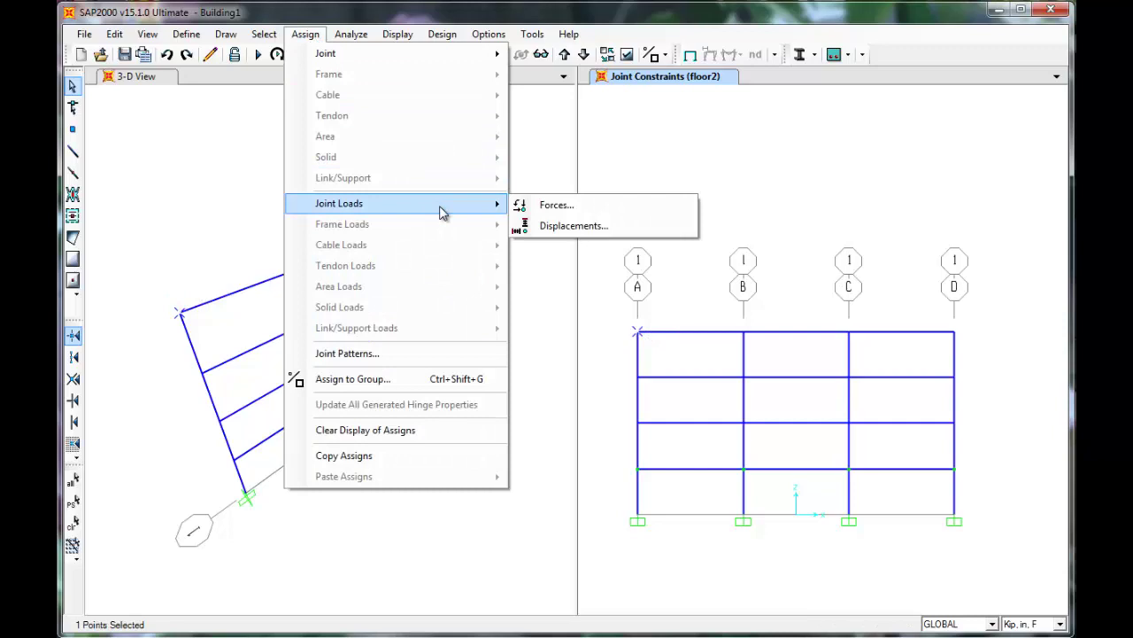
{"action": "left_click", "coordinate": [560, 211]}
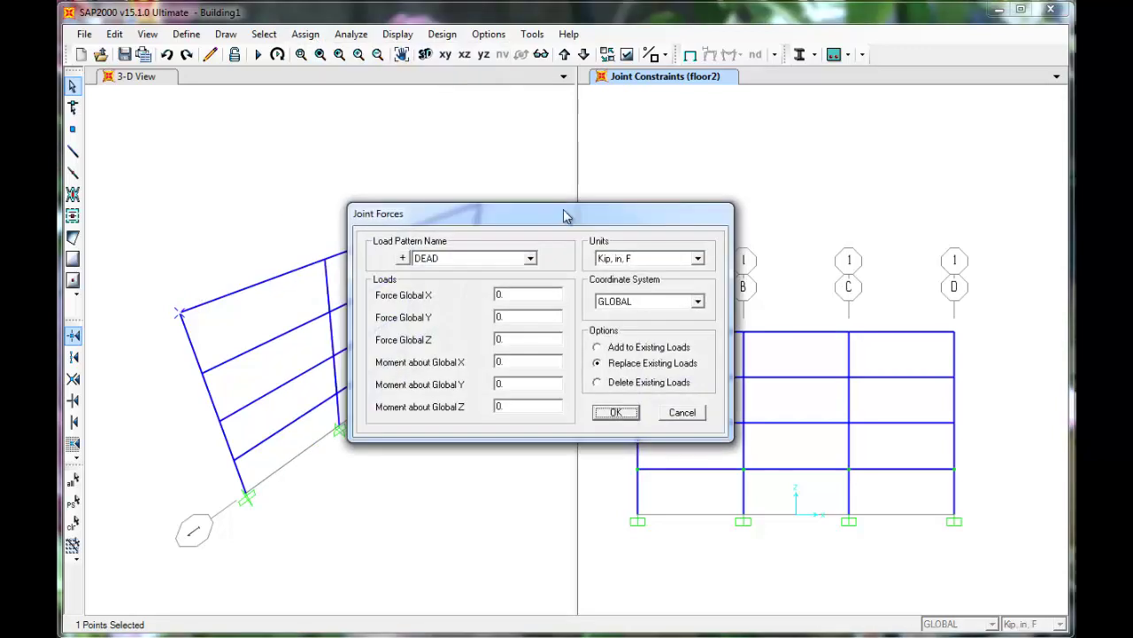
{"action": "left_click", "coordinate": [530, 257]}
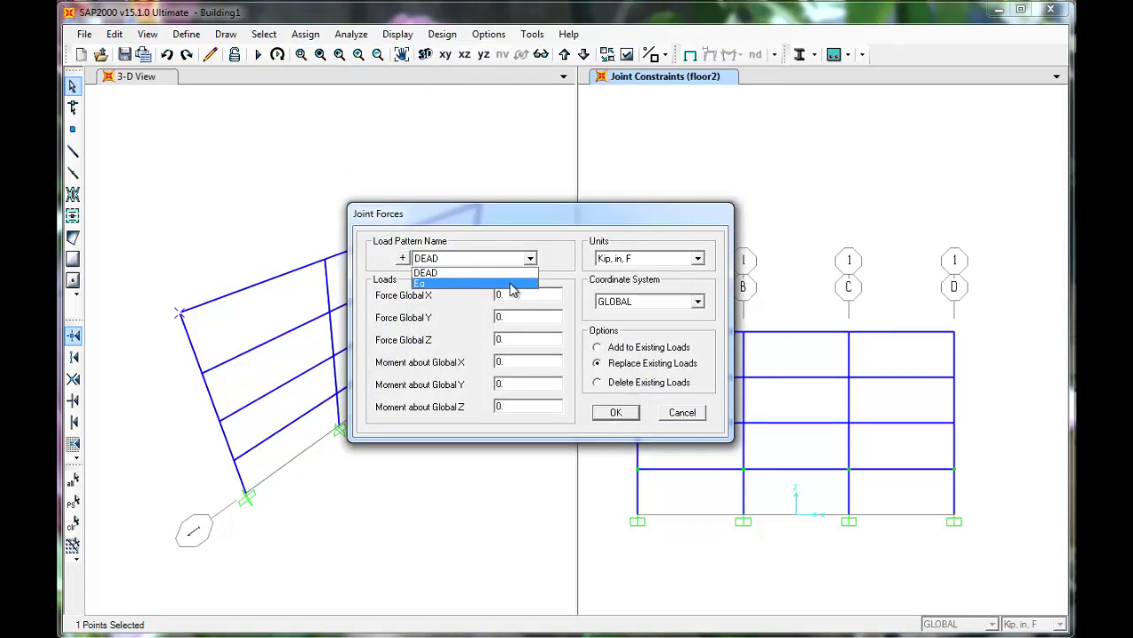
{"action": "left_click", "coordinate": [511, 284]}
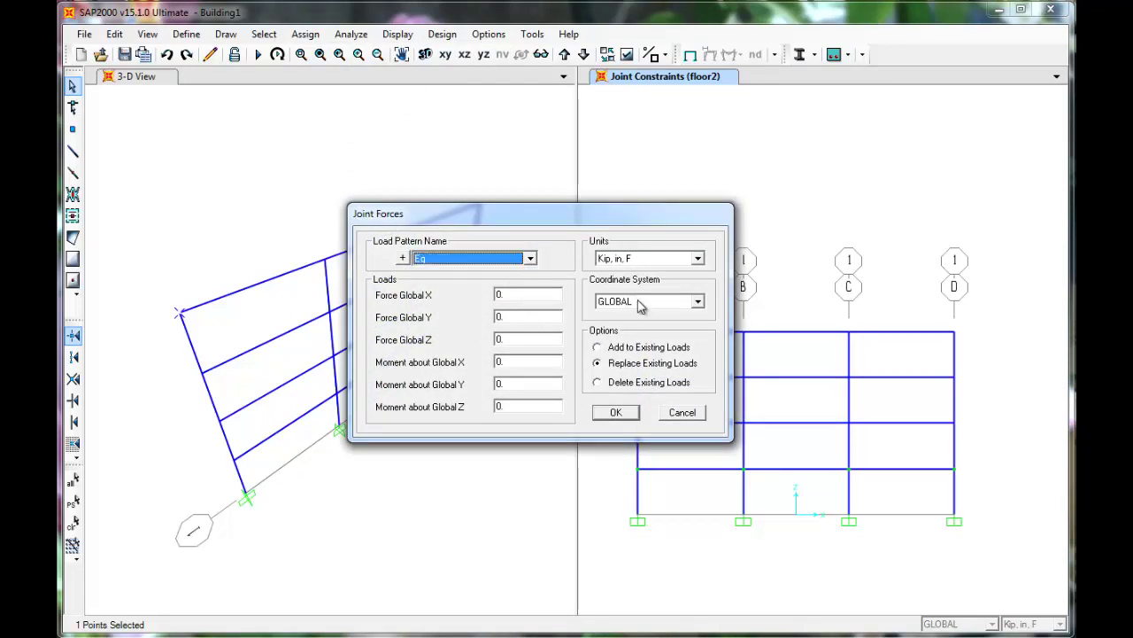
{"action": "left_click", "coordinate": [526, 296]}
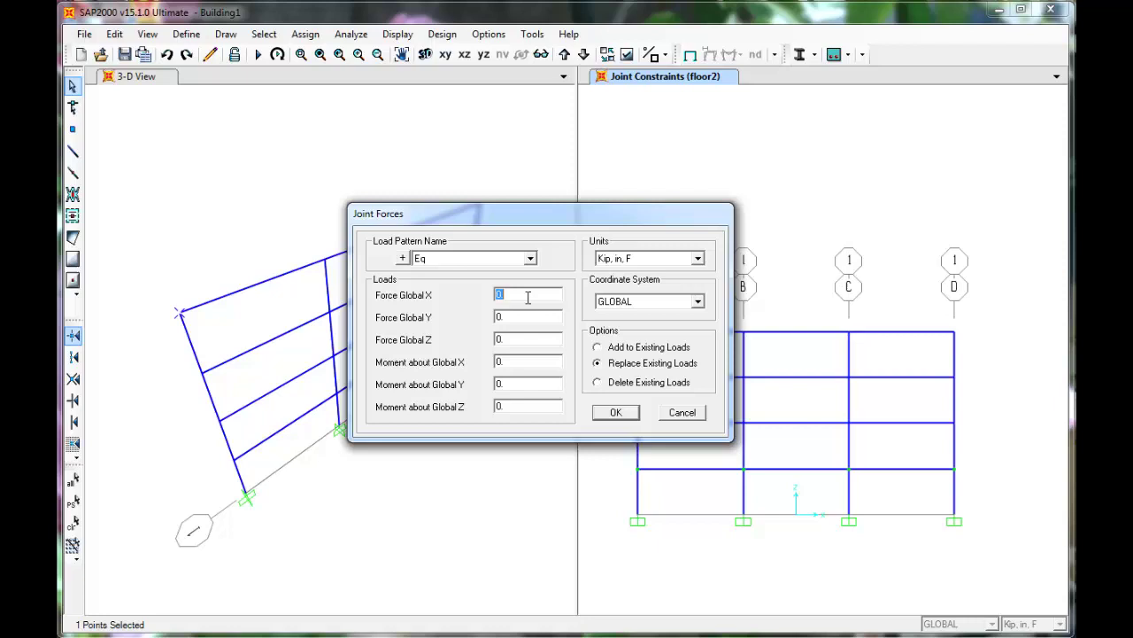
{"action": "type", "text": "187"}
{"action": "left_click", "coordinate": [616, 413]}
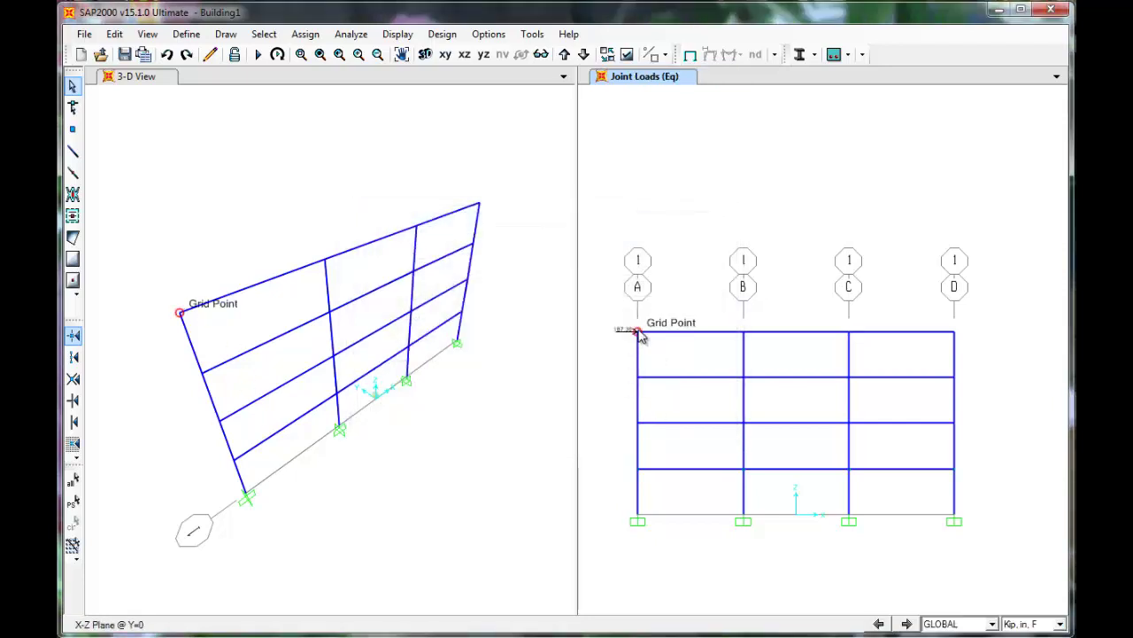
{"action": "scroll", "coordinate": [630, 341], "scroll_direction": "up", "scroll_amount": 3}
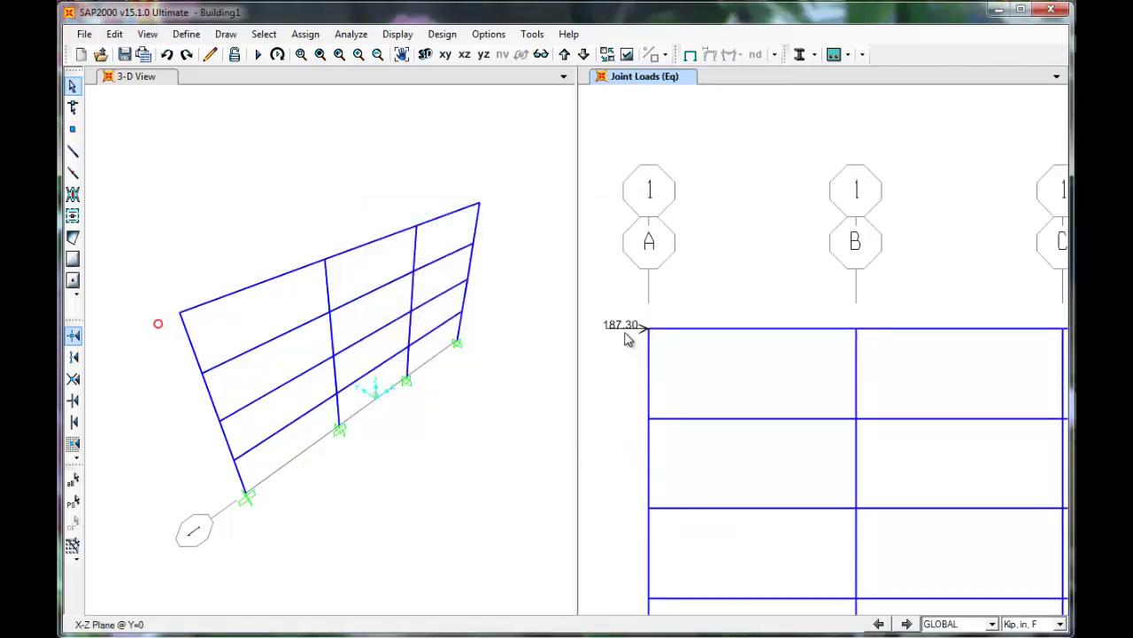
{"action": "scroll", "coordinate": [640, 334], "scroll_direction": "down", "scroll_amount": 2}
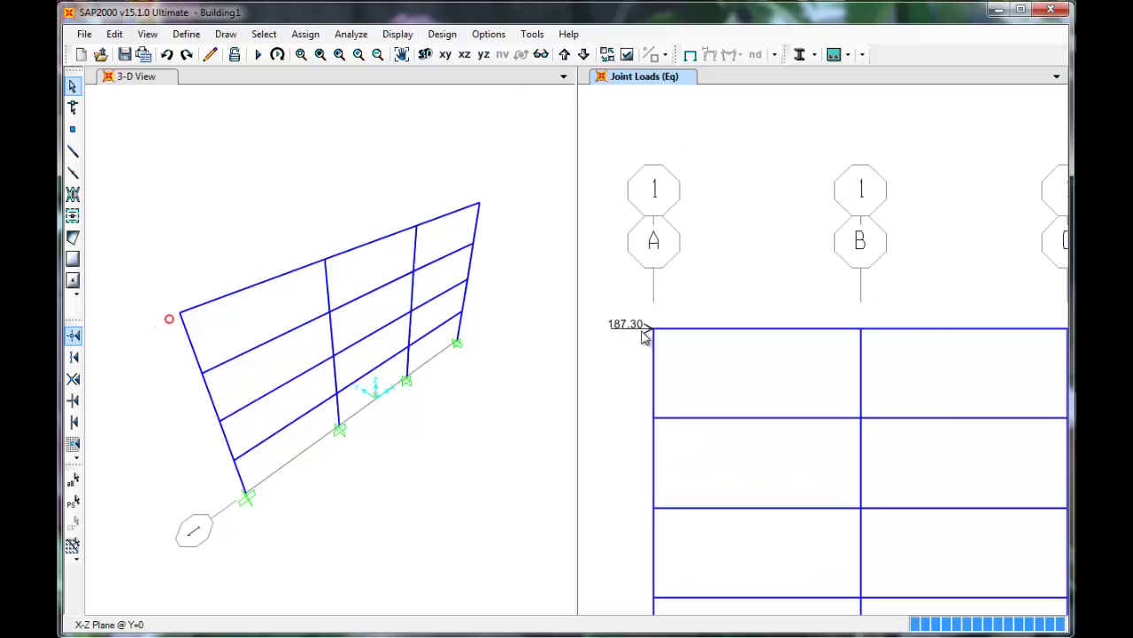
Step: Assign a 134.3 kip Eq Global X force to the left joint one story below the roof
{"action": "left_click", "coordinate": [652, 405]}
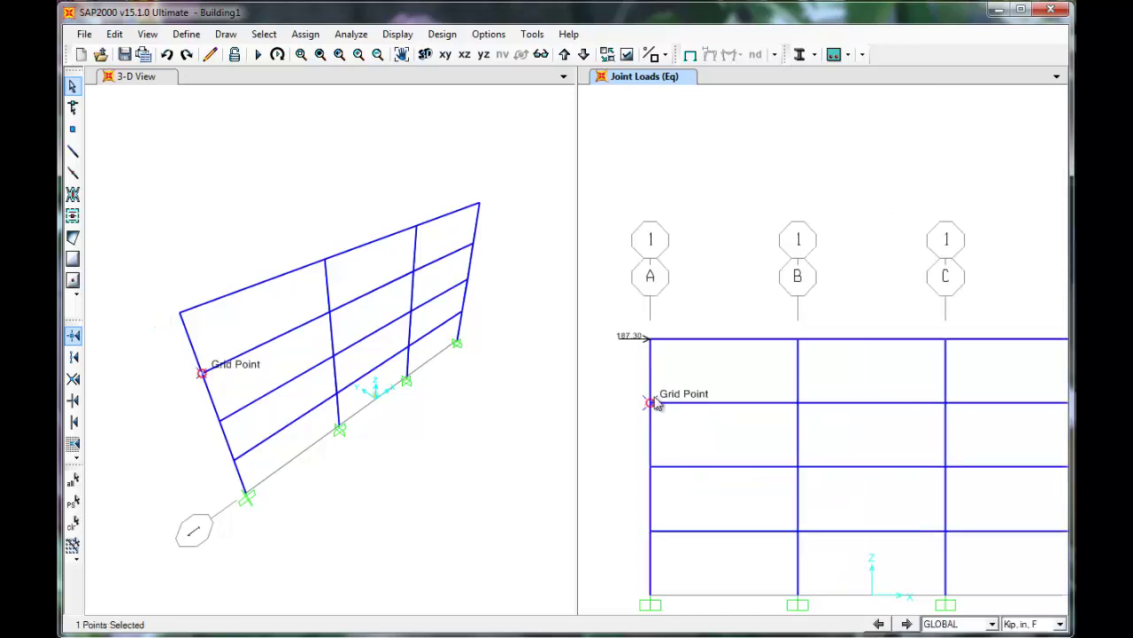
{"action": "left_click", "coordinate": [304, 34]}
{"action": "mouse_move", "coordinate": [413, 206]}
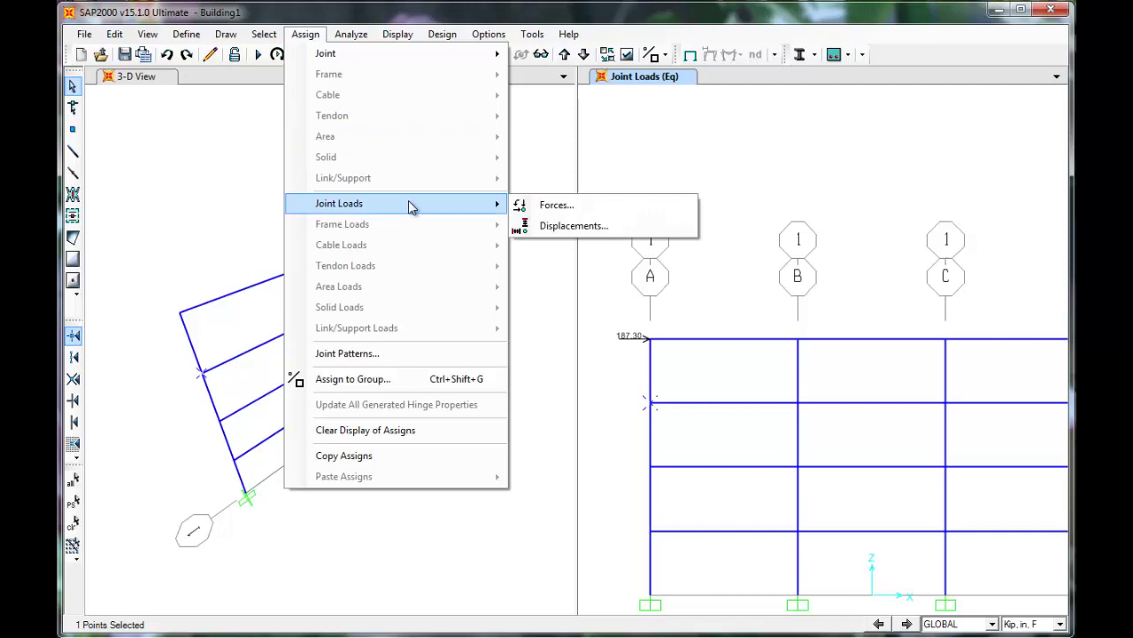
{"action": "left_click", "coordinate": [542, 206]}
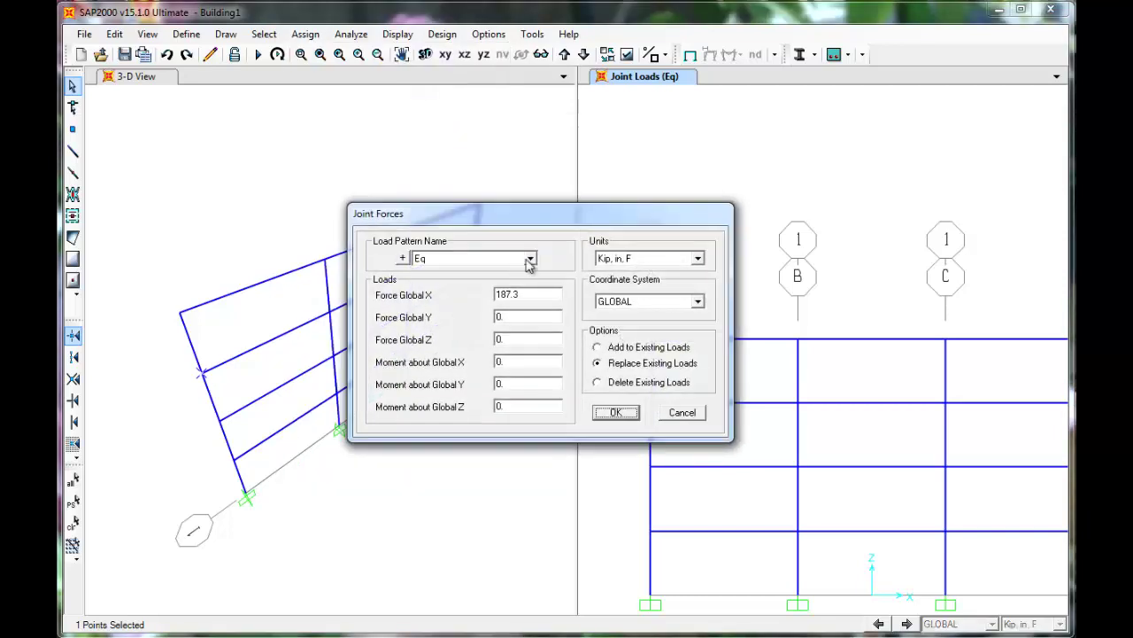
{"action": "double_click", "coordinate": [535, 293]}
{"action": "left_click", "coordinate": [625, 413]}
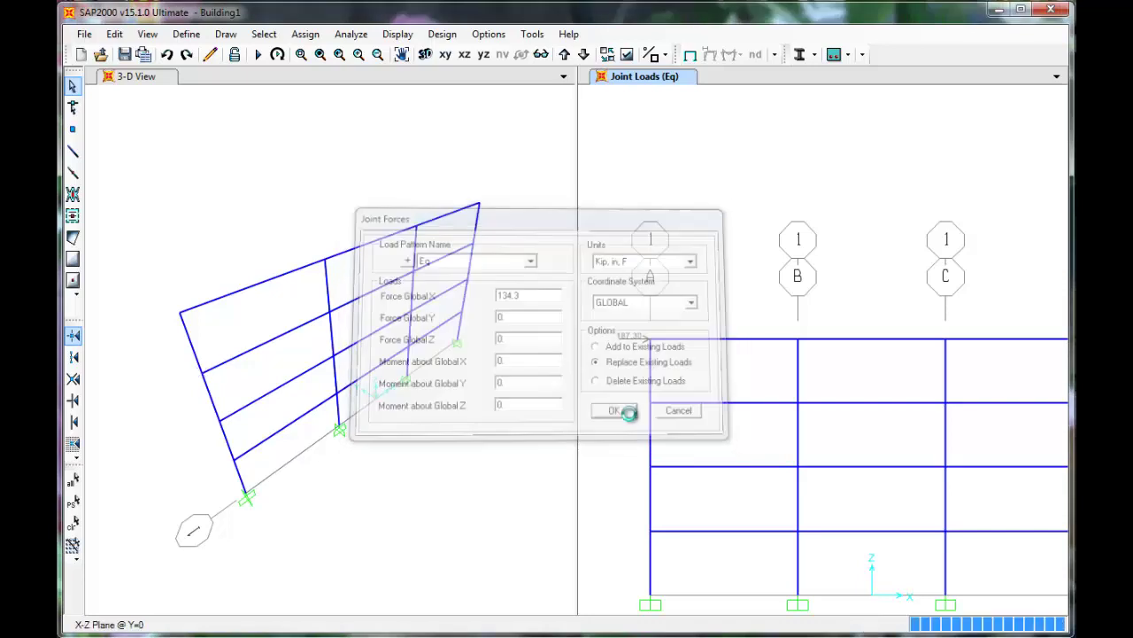
Step: Assign an 84.1 kip Eq Global X force to the next left-column joint down
{"action": "left_click", "coordinate": [649, 469]}
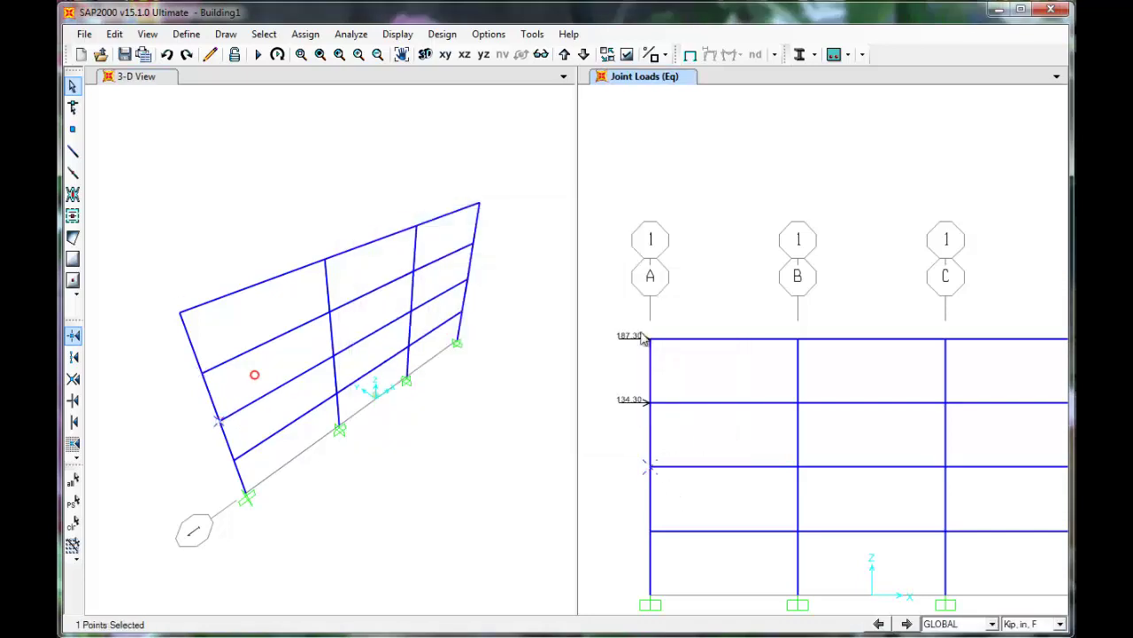
{"action": "left_click", "coordinate": [304, 34]}
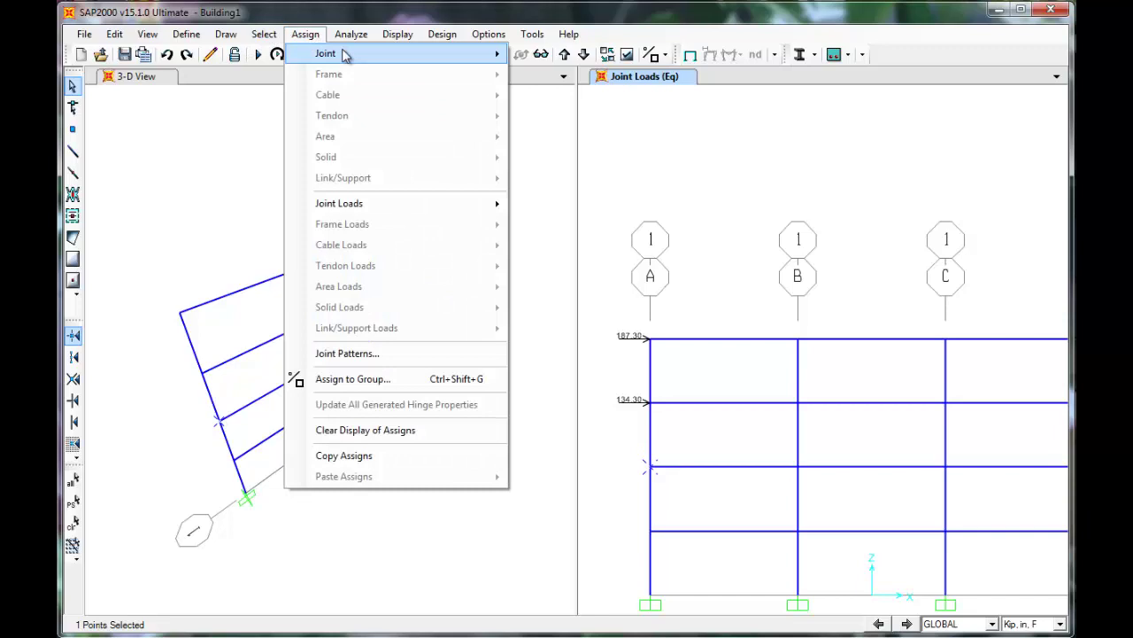
{"action": "mouse_move", "coordinate": [440, 205]}
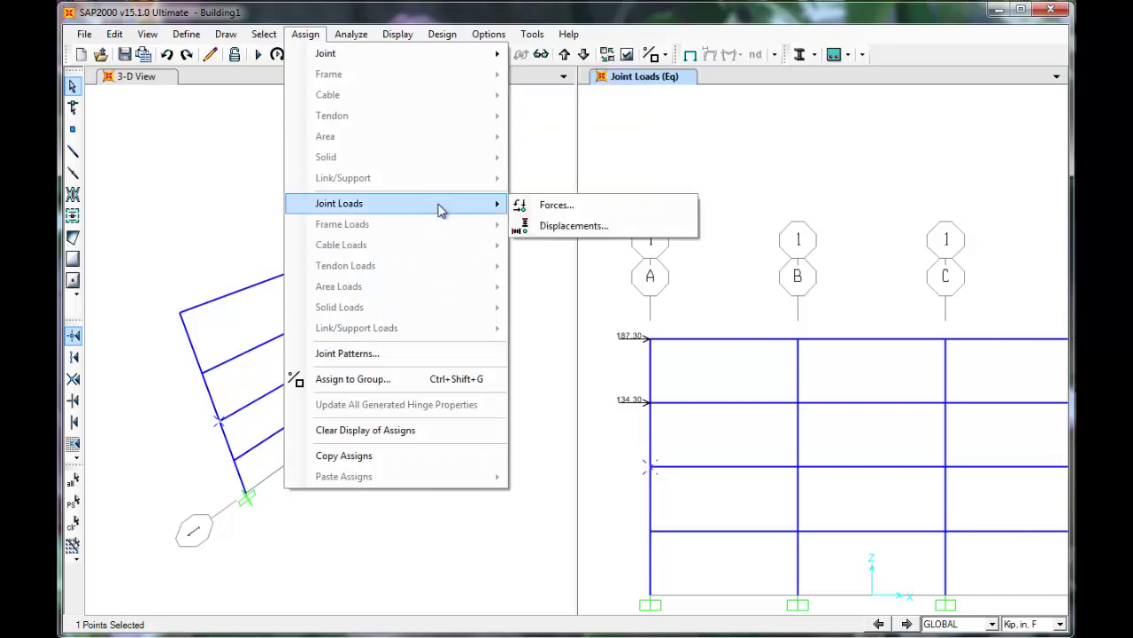
{"action": "left_click", "coordinate": [583, 211]}
{"action": "left_click", "coordinate": [537, 294]}
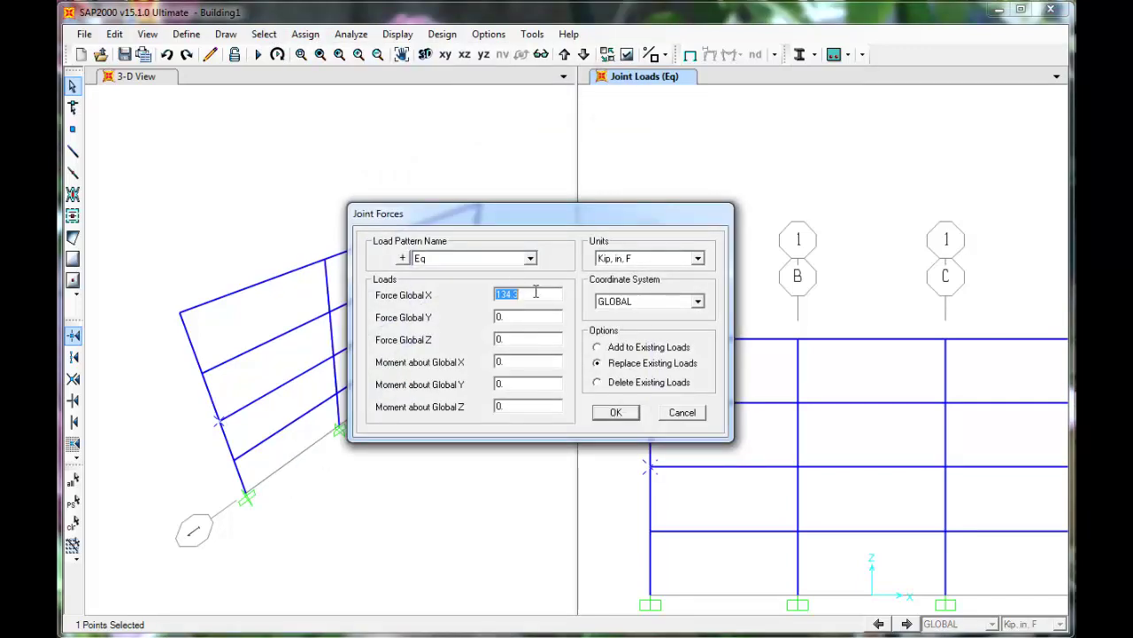
{"action": "left_click", "coordinate": [507, 295]}
{"action": "double_click", "coordinate": [505, 297]}
{"action": "type", "text": "84.1"}
{"action": "left_click", "coordinate": [615, 413]}
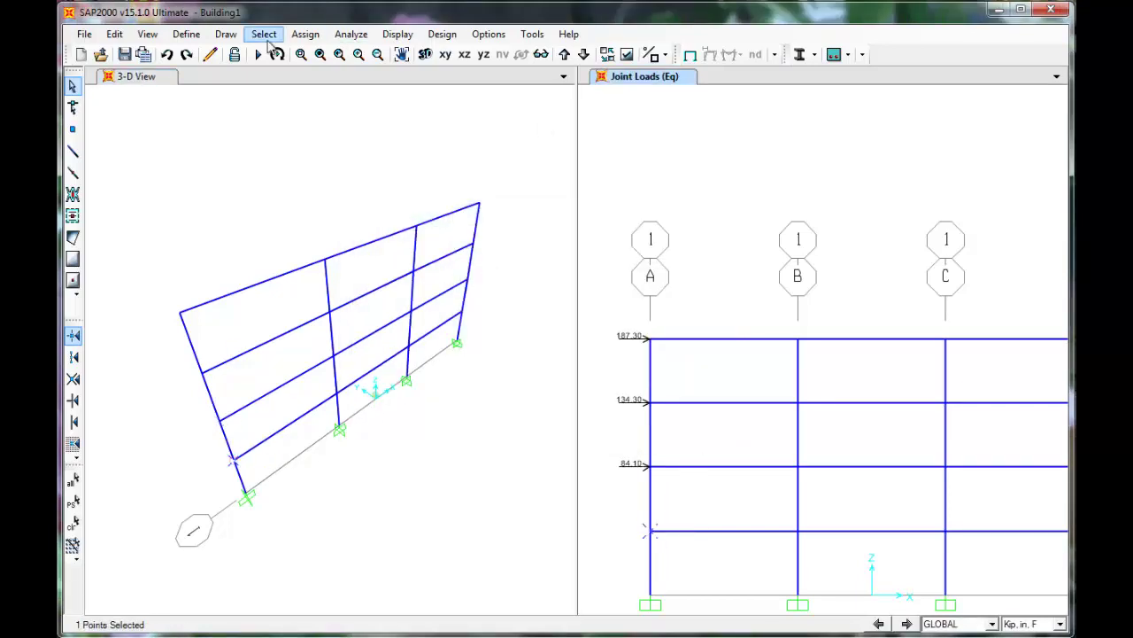
Step: Assign a 37.7 kip Eq Global X force to the first-story left joint
{"action": "left_click", "coordinate": [308, 36]}
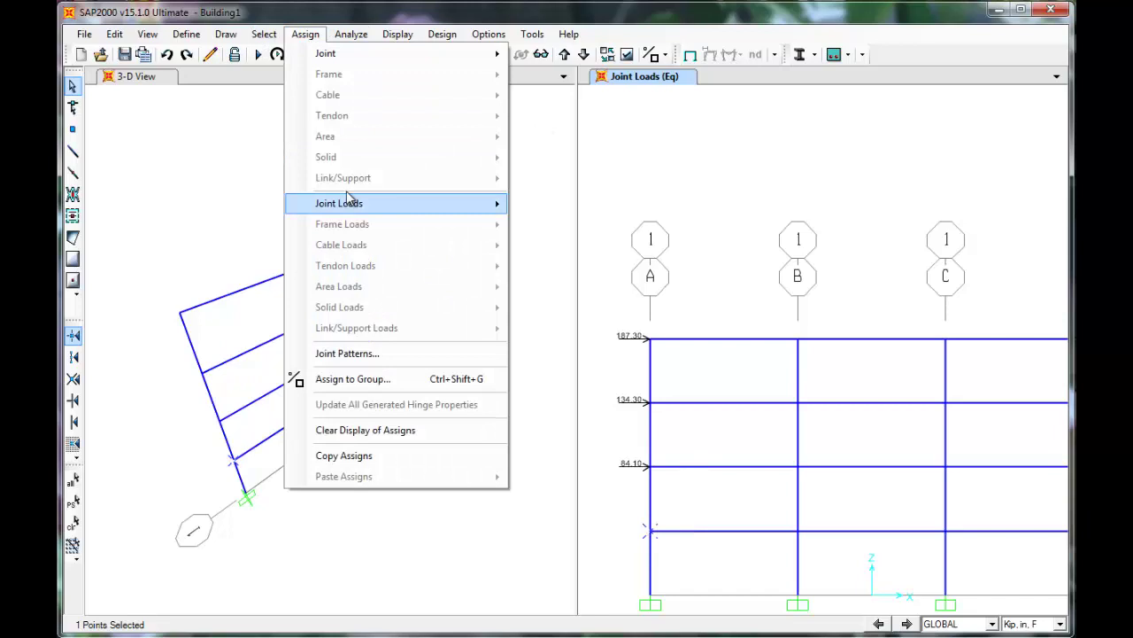
{"action": "mouse_move", "coordinate": [373, 205]}
{"action": "left_click", "coordinate": [546, 205]}
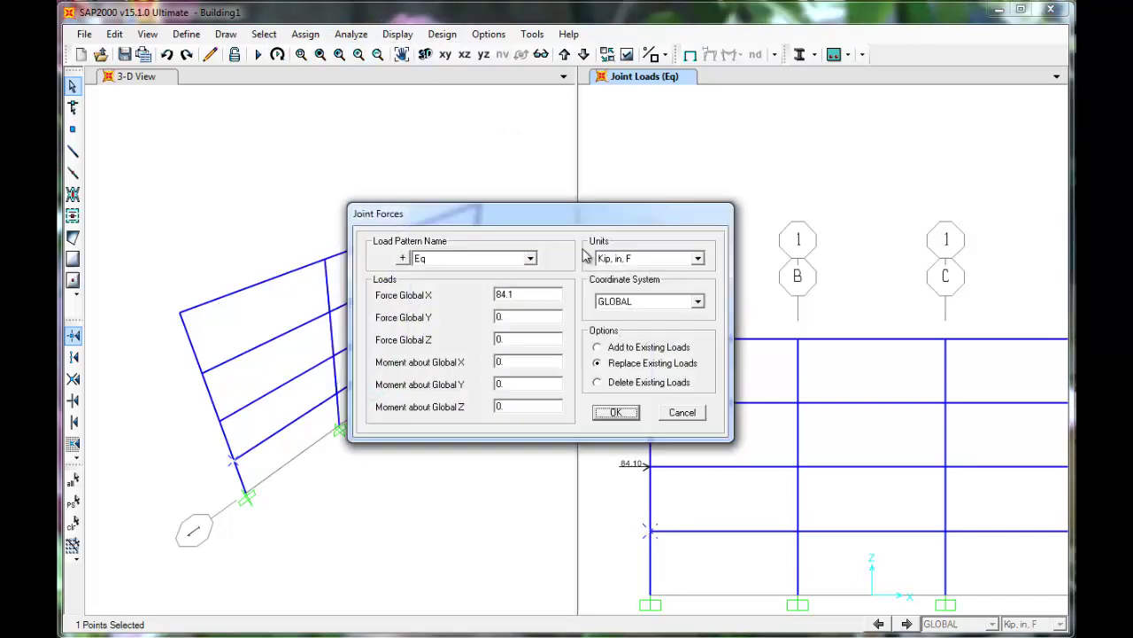
{"action": "double_click", "coordinate": [509, 295]}
{"action": "left_click", "coordinate": [509, 297]}
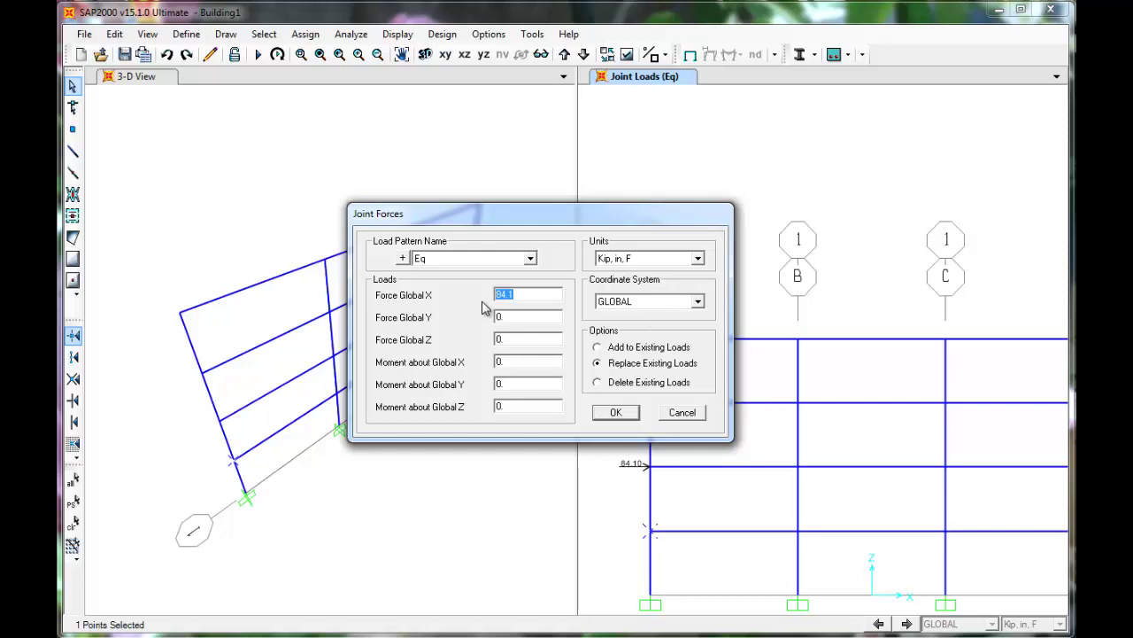
{"action": "type", "text": "37.7"}
{"action": "left_click", "coordinate": [627, 415]}
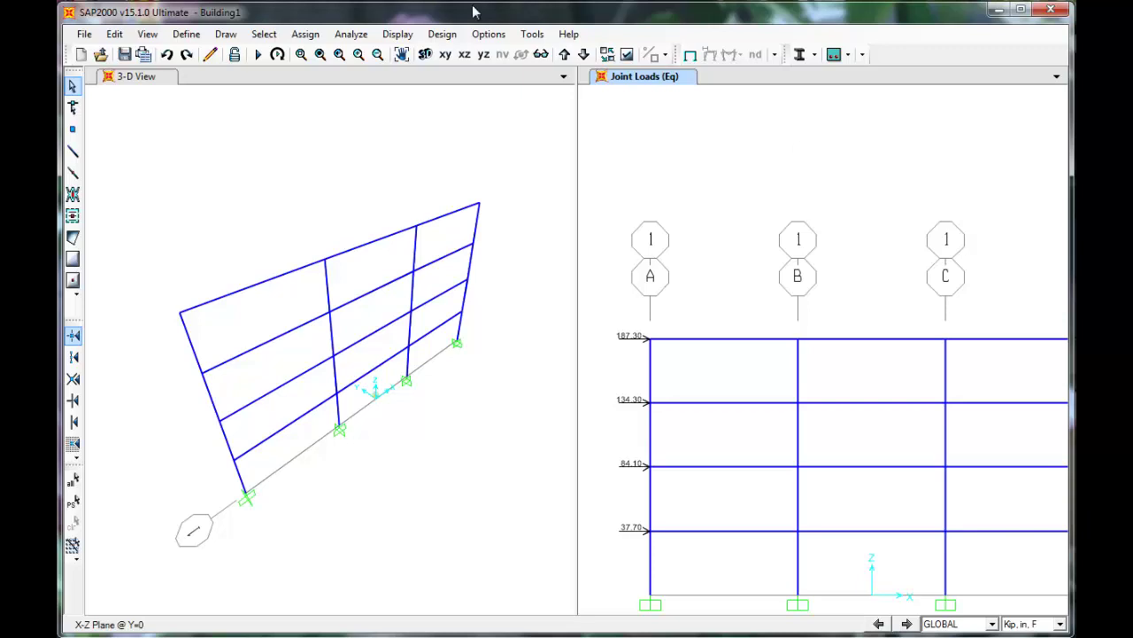
Step: Define a load pattern named Live of type LIVE with self-weight multiplier 0
{"action": "left_click", "coordinate": [206, 38]}
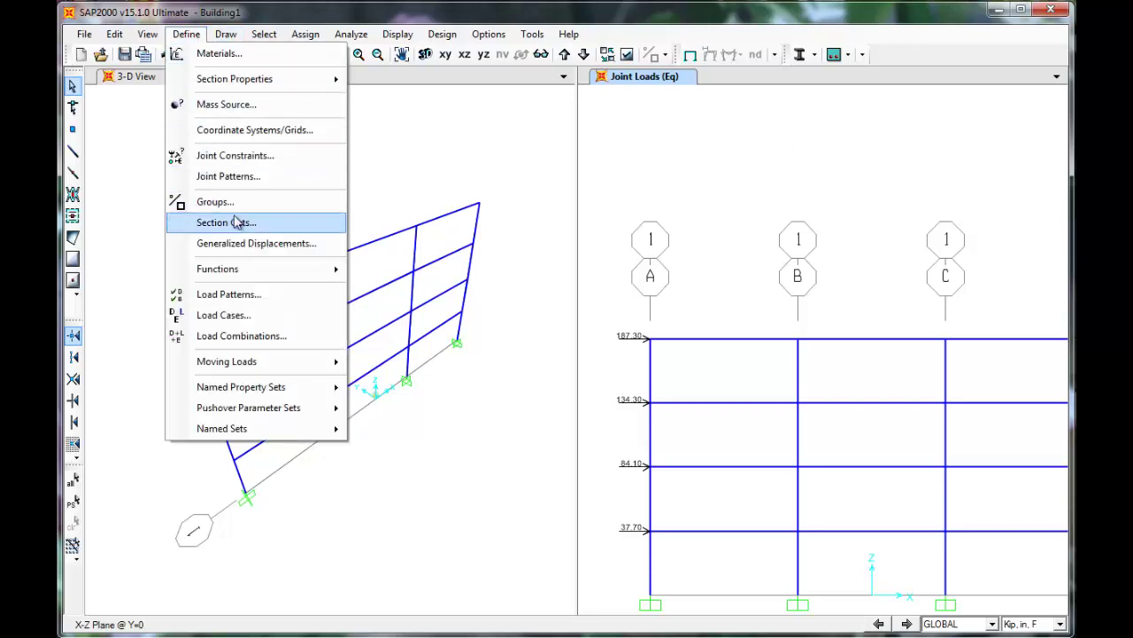
{"action": "left_click", "coordinate": [256, 296]}
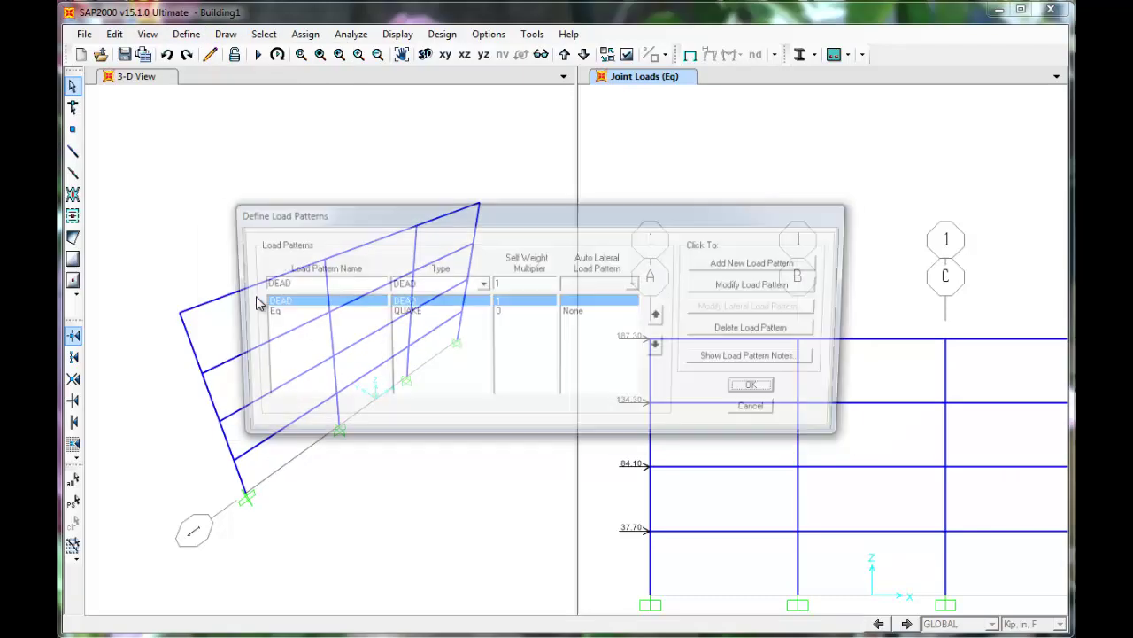
{"action": "left_click", "coordinate": [375, 285]}
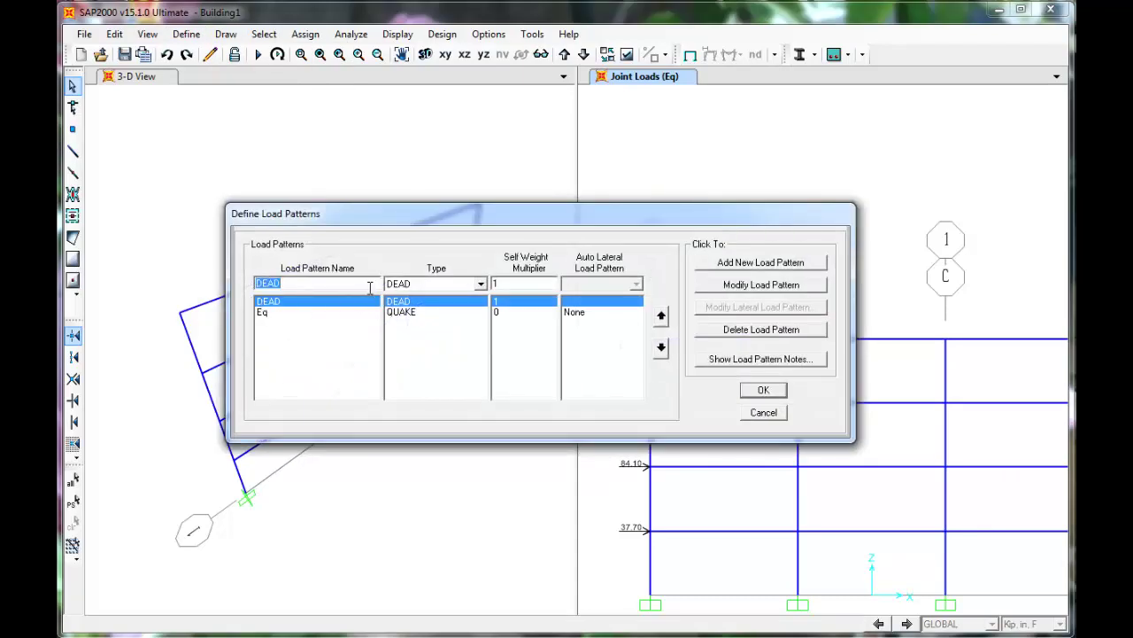
{"action": "type", "text": "Live"}
{"action": "left_click", "coordinate": [481, 283]}
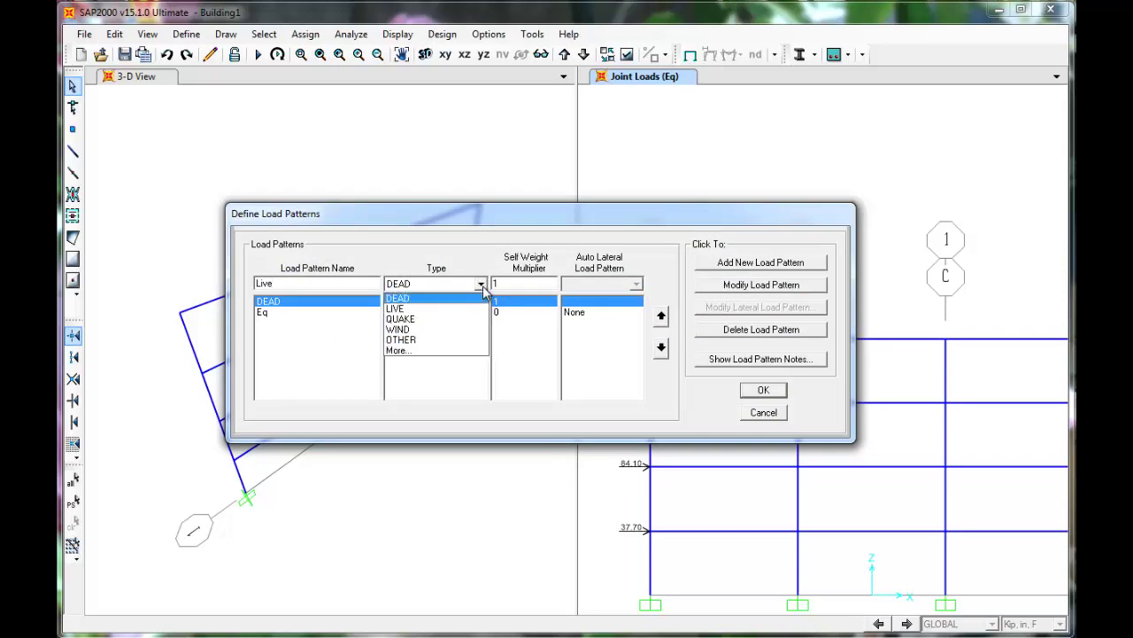
{"action": "left_click", "coordinate": [478, 308]}
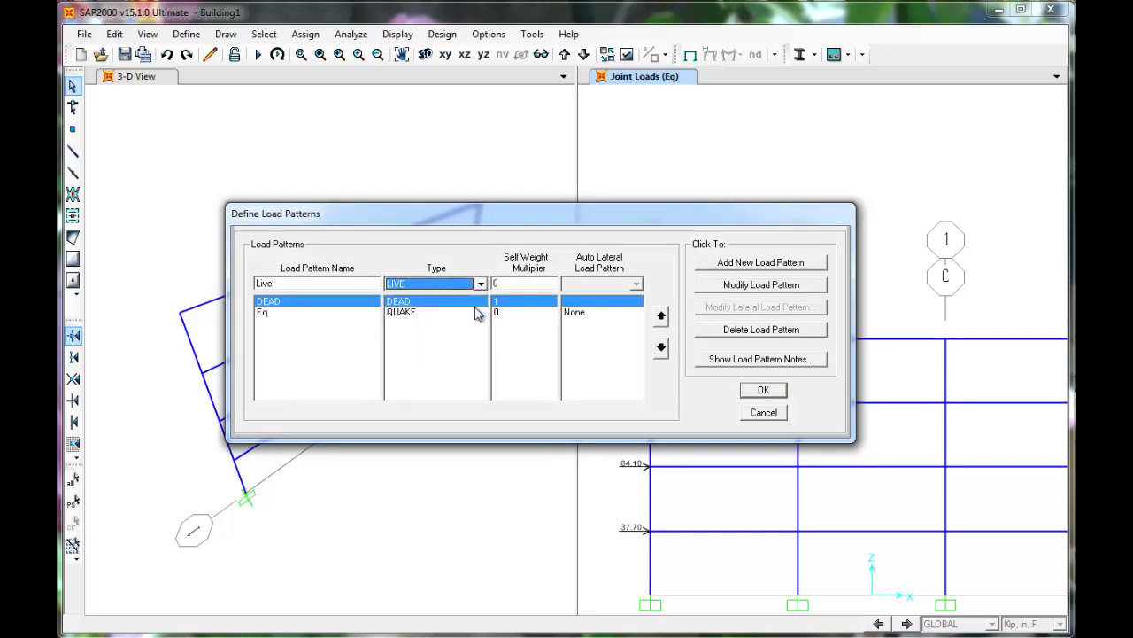
{"action": "left_click", "coordinate": [808, 263]}
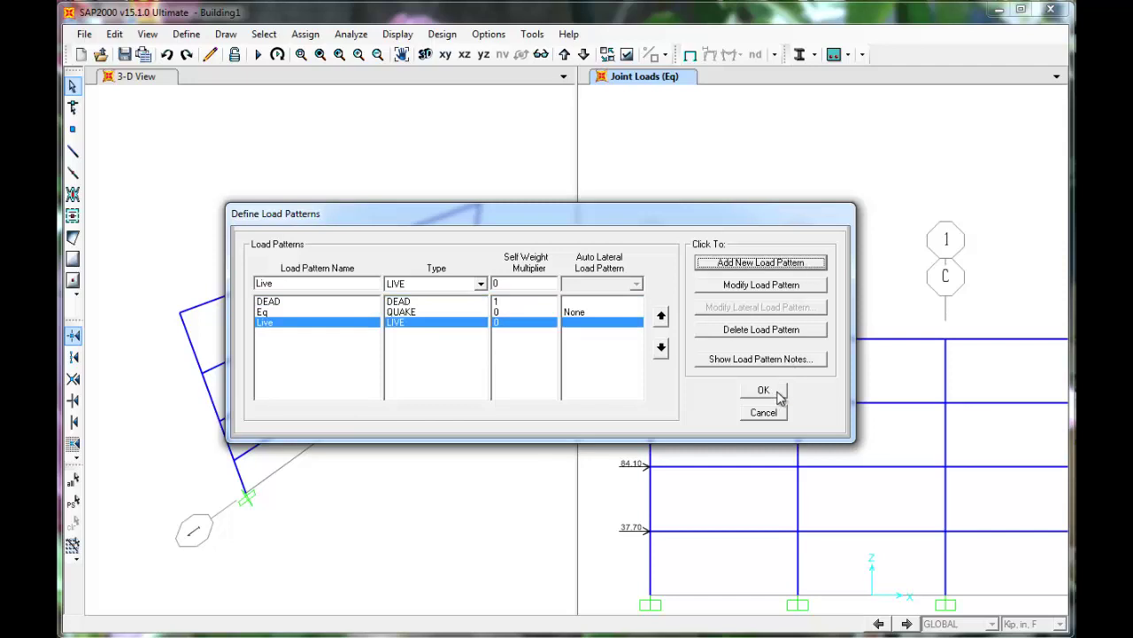
{"action": "left_click", "coordinate": [779, 395]}
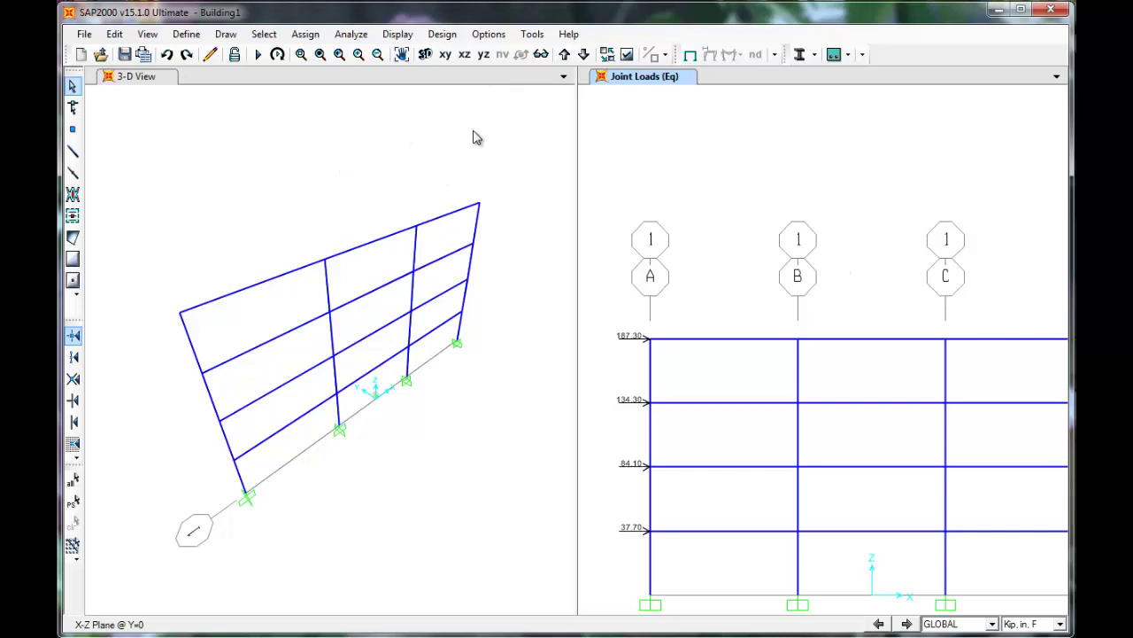
Step: Select the three roof beams and the lower beams in bays A–B, B–C and C–D, then fit the frame in view
{"action": "left_click", "coordinate": [737, 337]}
{"action": "left_click", "coordinate": [890, 337]}
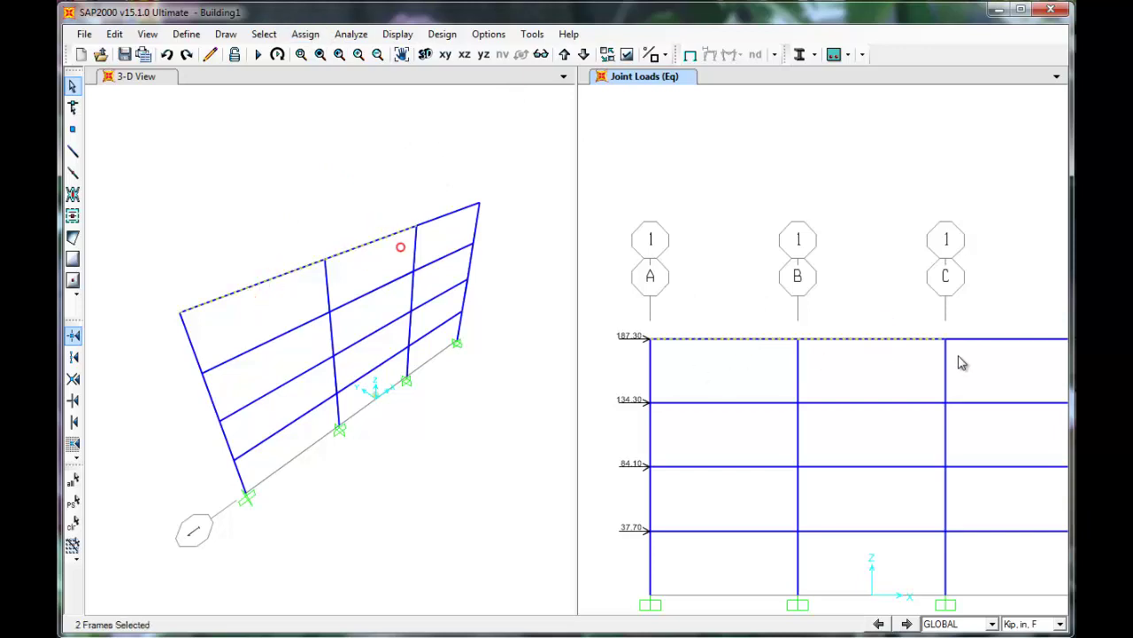
{"action": "left_click", "coordinate": [1002, 338]}
{"action": "left_click_drag", "start_coordinate": [749, 278], "coordinate": [734, 584]}
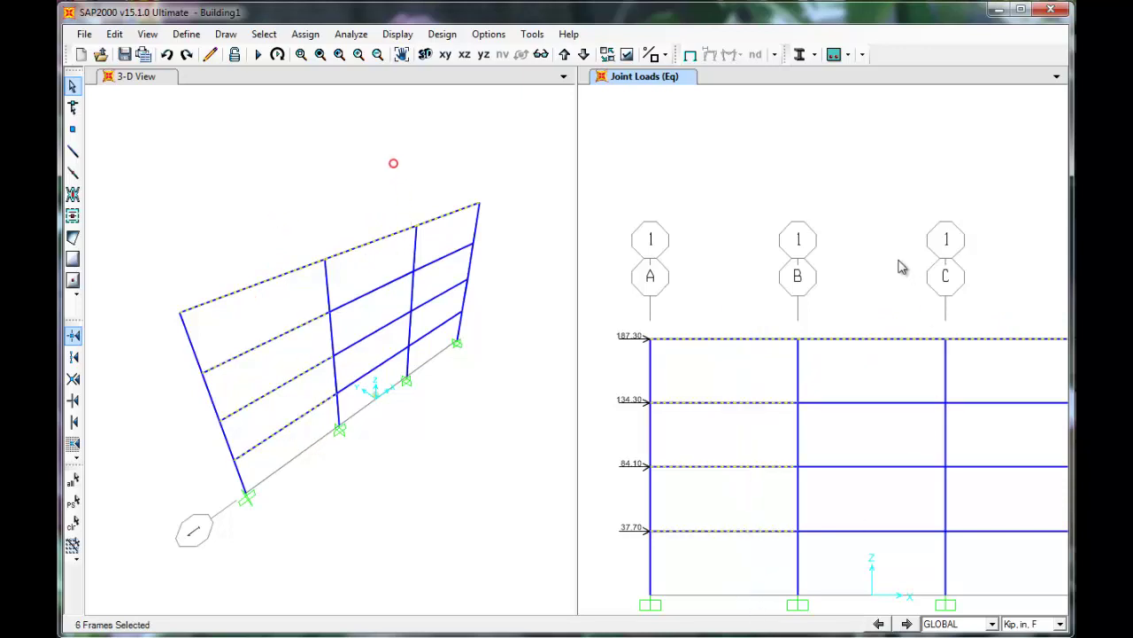
{"action": "left_click_drag", "start_coordinate": [902, 262], "coordinate": [857, 593]}
{"action": "left_click_drag", "start_coordinate": [1027, 289], "coordinate": [1018, 590]}
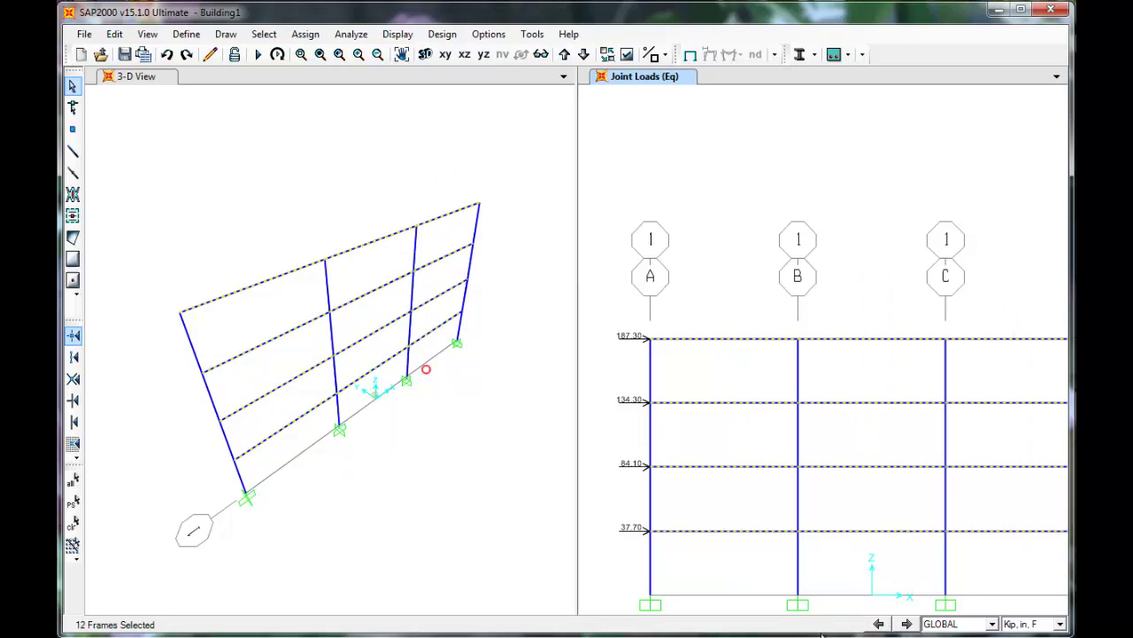
{"action": "left_click", "coordinate": [908, 624]}
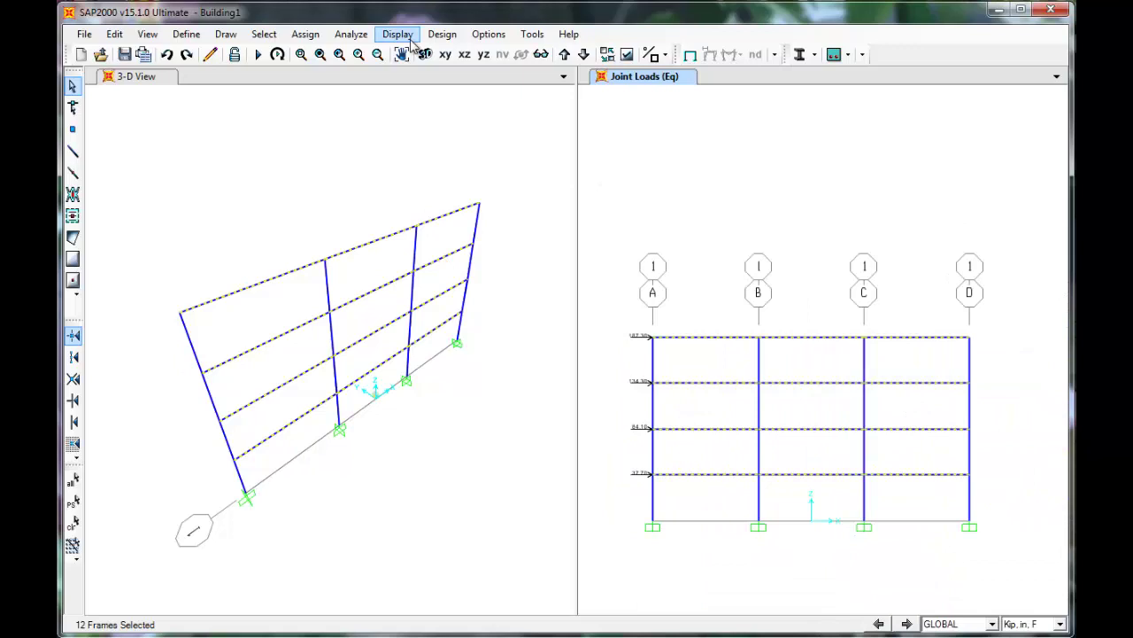
Step: Assign an 800 lb/ft uniform distributed load under DEAD to the selected beams, using lb, ft, F units
{"action": "left_click", "coordinate": [308, 37]}
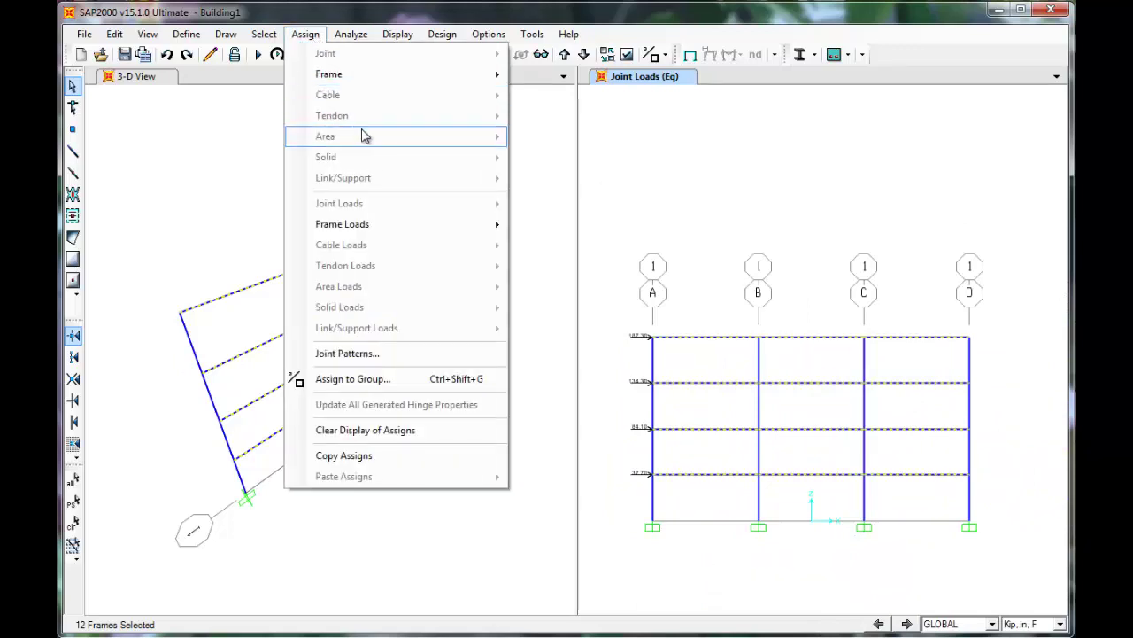
{"action": "mouse_move", "coordinate": [471, 230]}
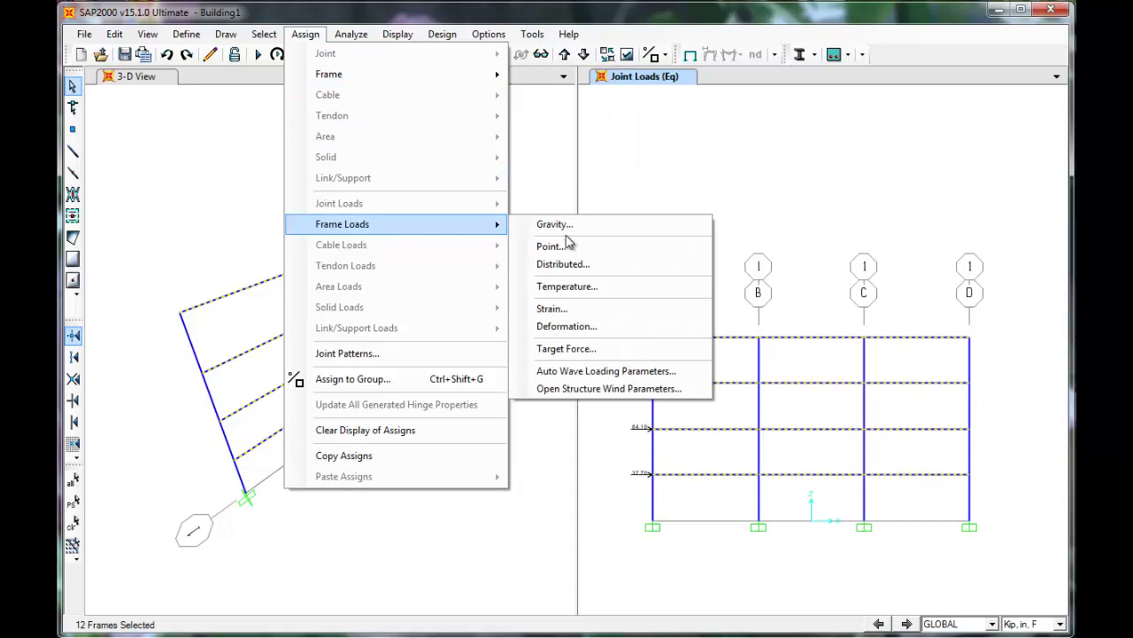
{"action": "left_click", "coordinate": [595, 272]}
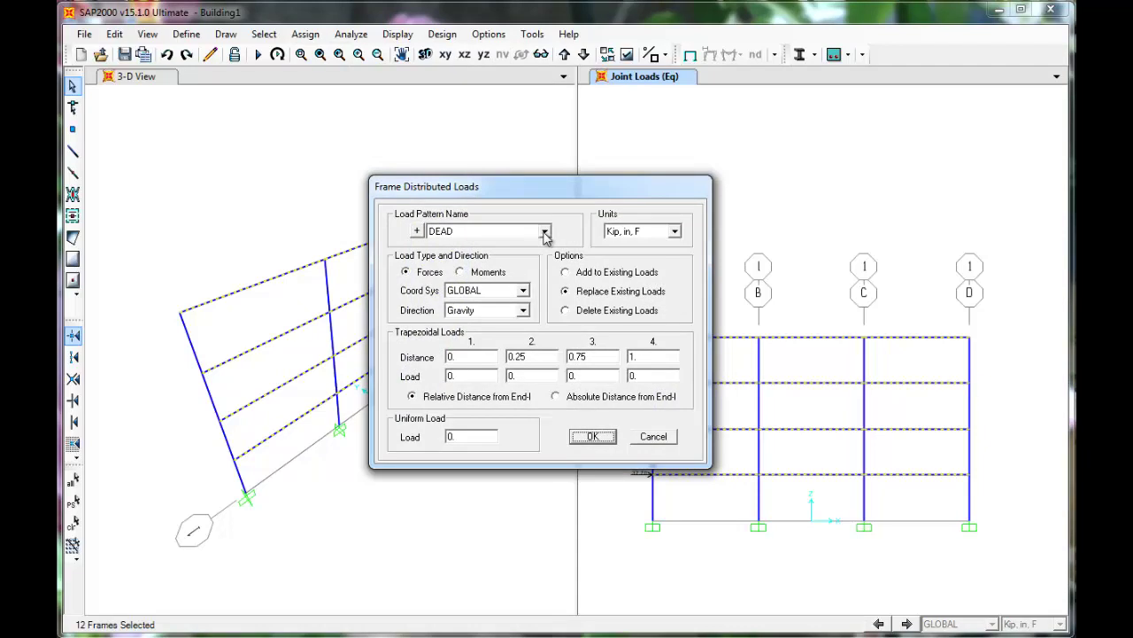
{"action": "left_click", "coordinate": [675, 231]}
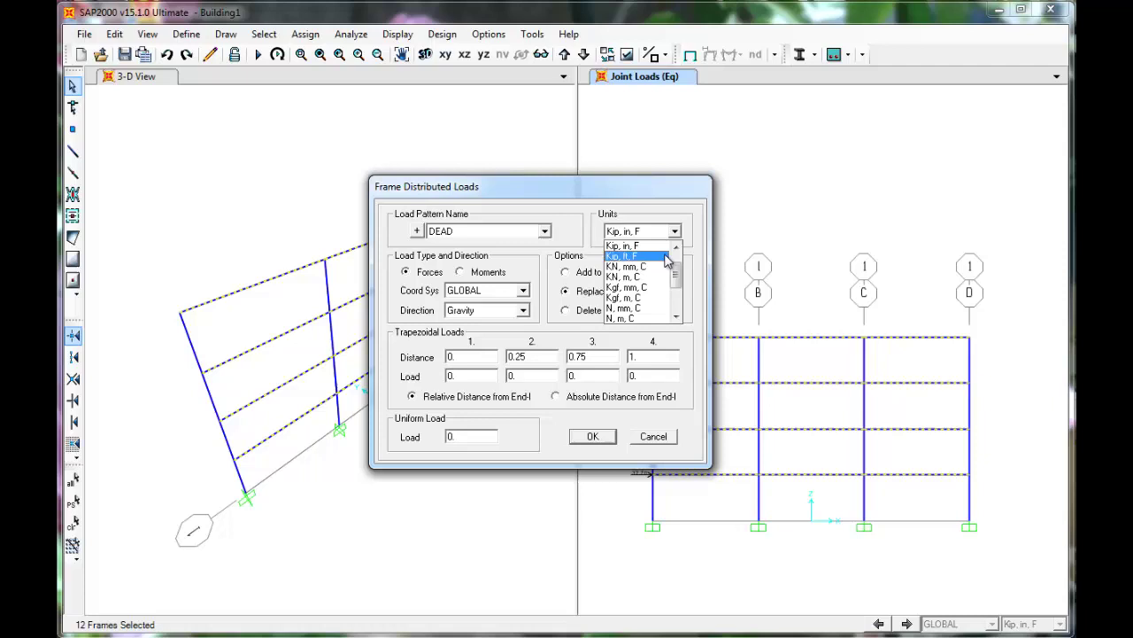
{"action": "scroll", "coordinate": [678, 262], "scroll_direction": "up", "scroll_amount": 1}
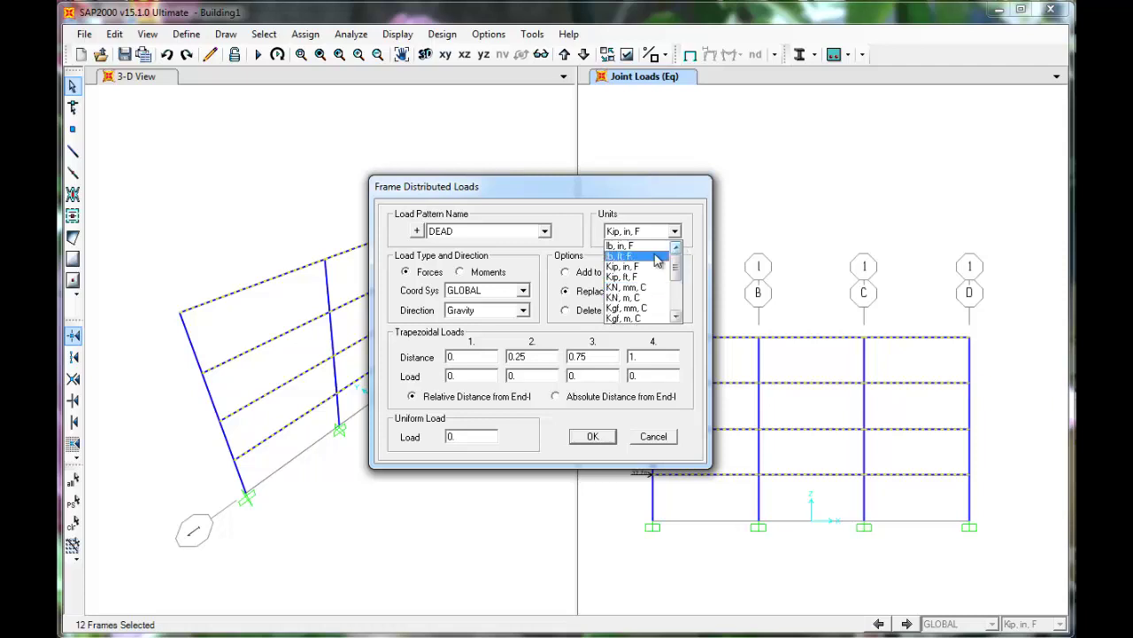
{"action": "left_click", "coordinate": [653, 256]}
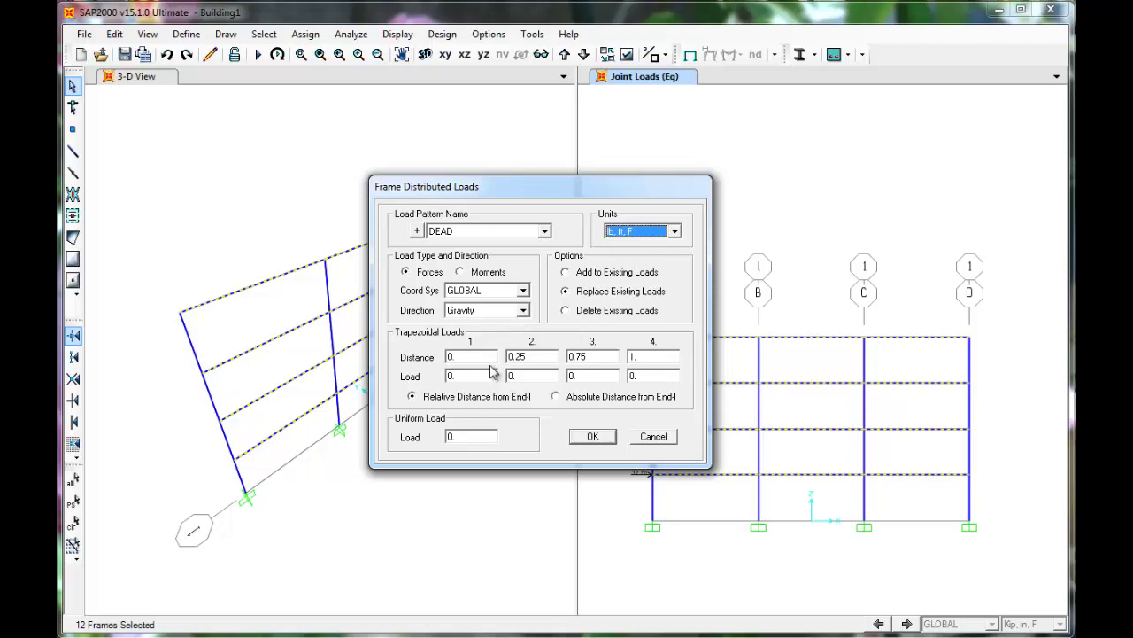
{"action": "double_click", "coordinate": [471, 437]}
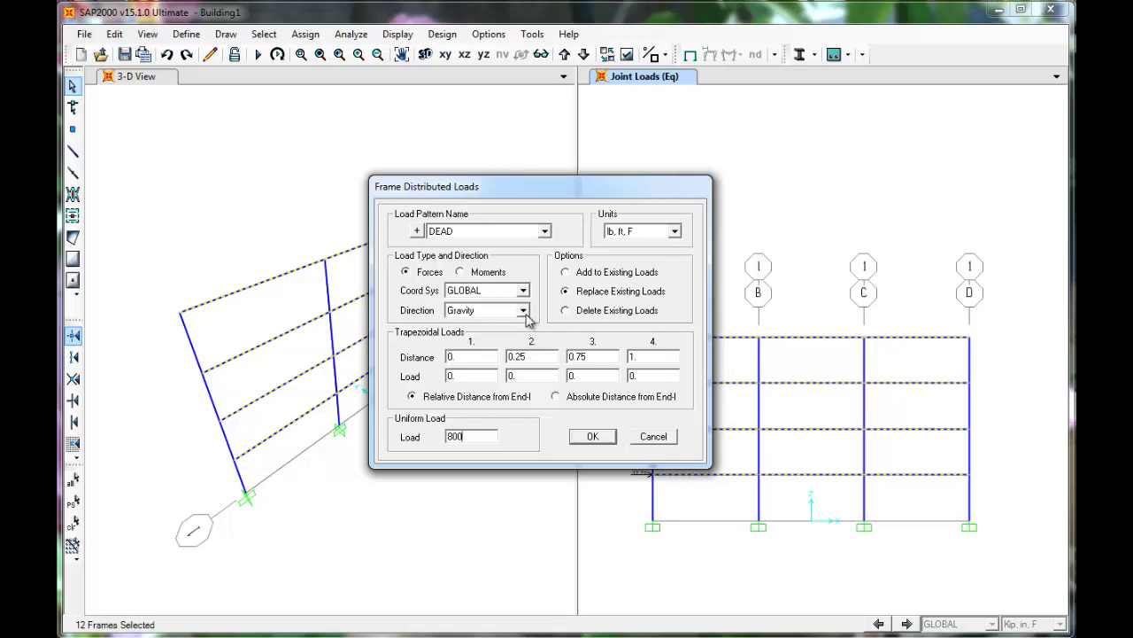
{"action": "left_click", "coordinate": [607, 442]}
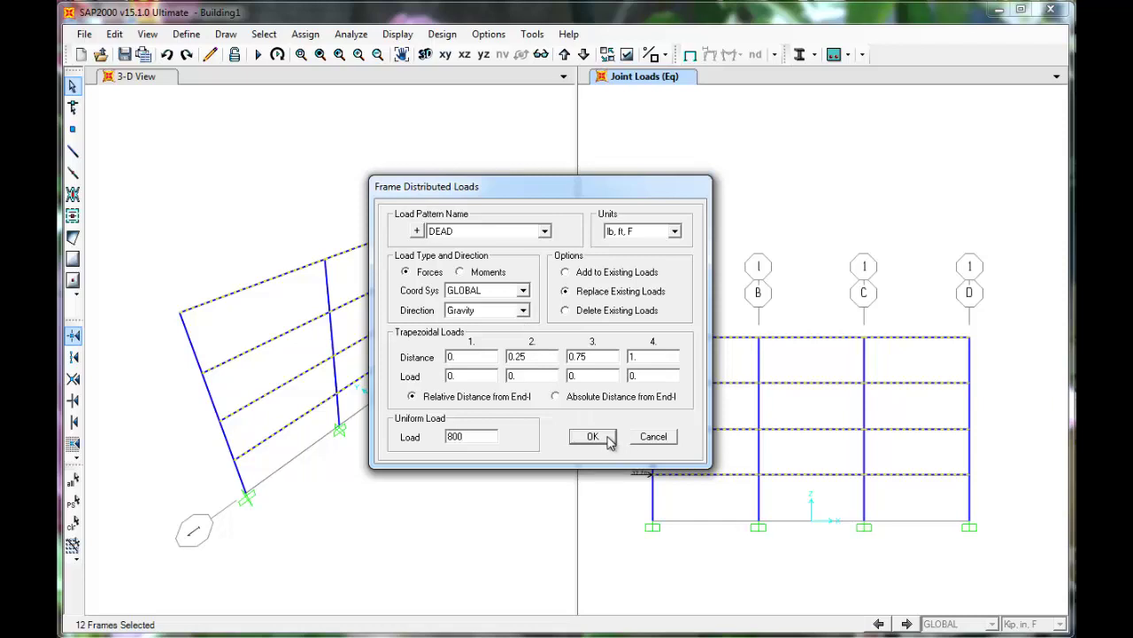
{"action": "left_click", "coordinate": [608, 440]}
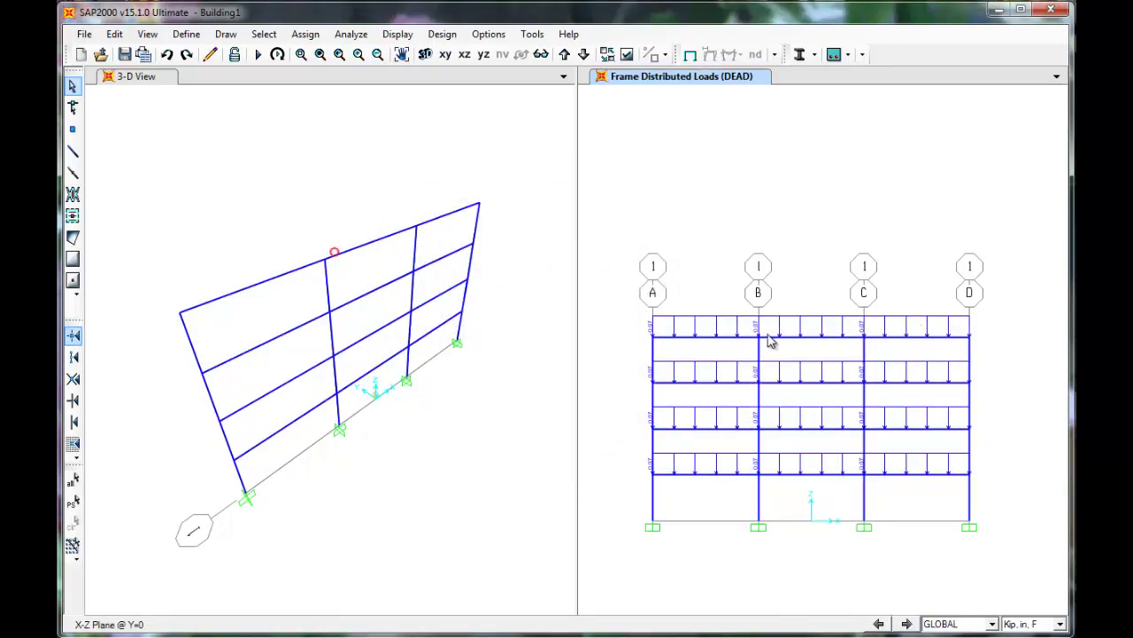
Step: Switch the display units to lb, ft, F so beam loads read 800.00
{"action": "scroll", "coordinate": [771, 341], "scroll_direction": "up", "scroll_amount": 2}
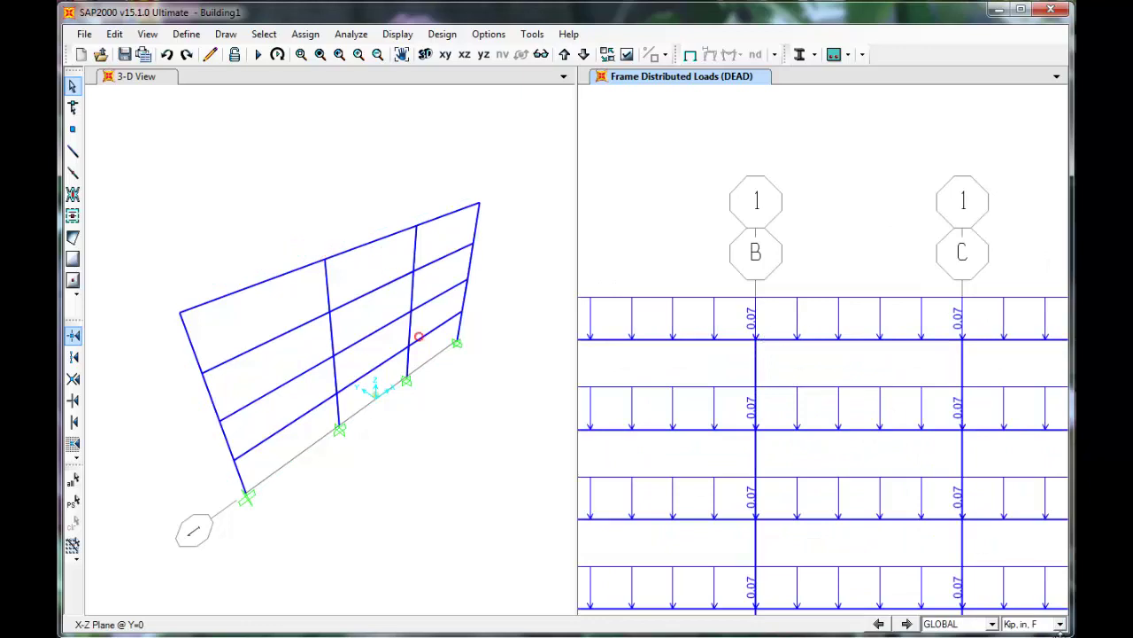
{"action": "left_click", "coordinate": [1060, 624]}
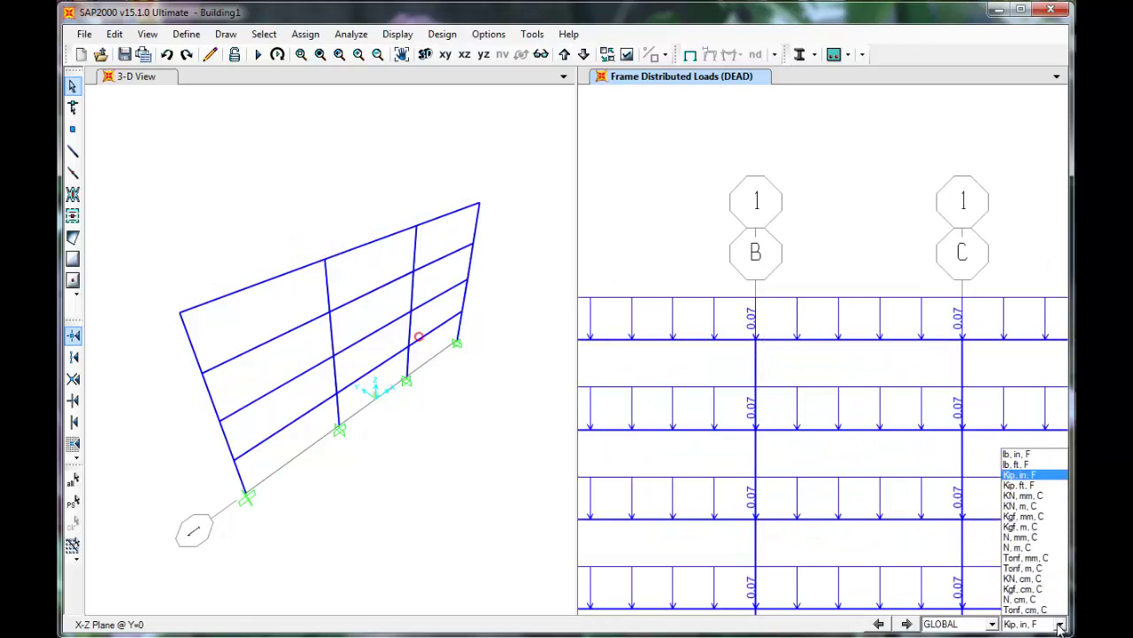
{"action": "left_click", "coordinate": [1039, 471]}
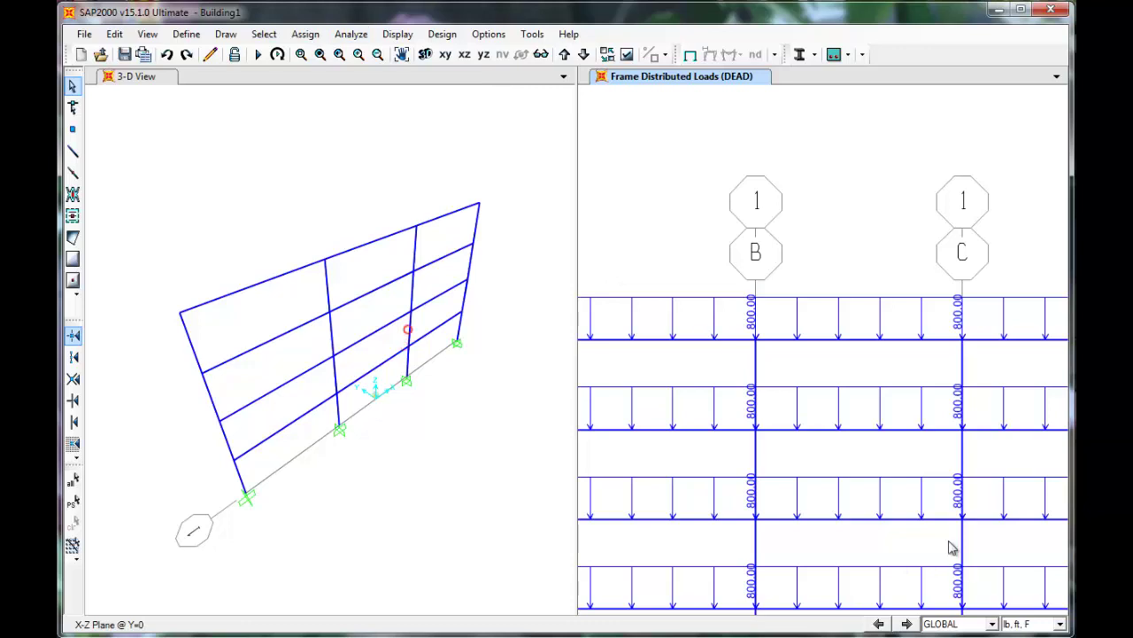
Step: Select the four beams in each of bays A–B, B–C and C–D
{"action": "scroll", "coordinate": [850, 460], "scroll_direction": "down", "scroll_amount": 1}
{"action": "middle_click_drag", "start_coordinate": [850, 461], "coordinate": [823, 377]}
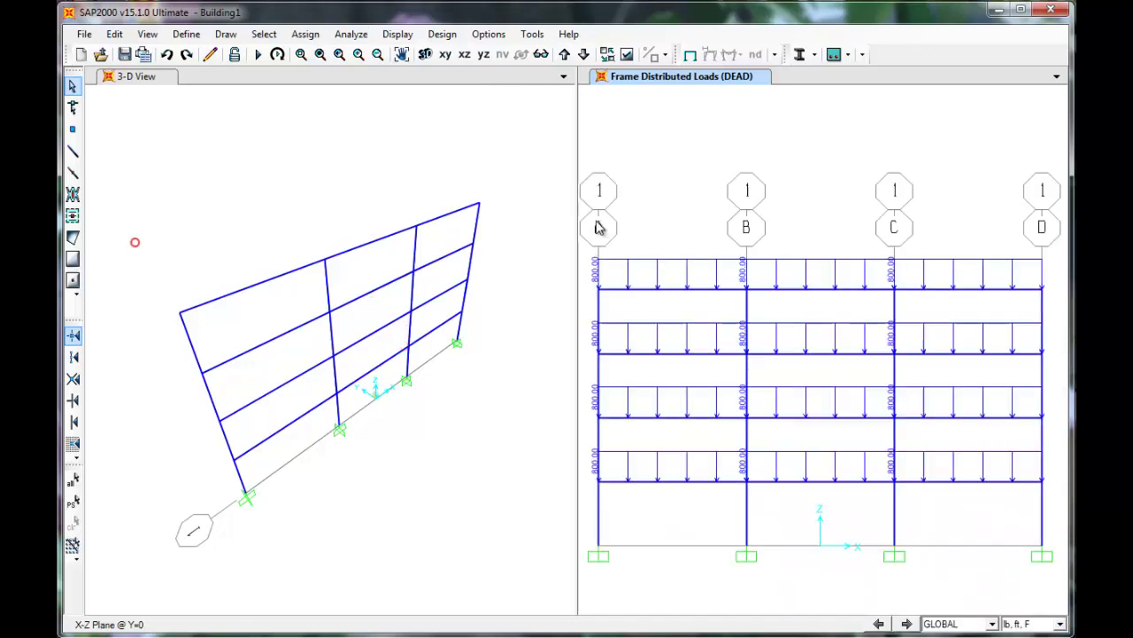
{"action": "left_click_drag", "start_coordinate": [678, 221], "coordinate": [654, 517]}
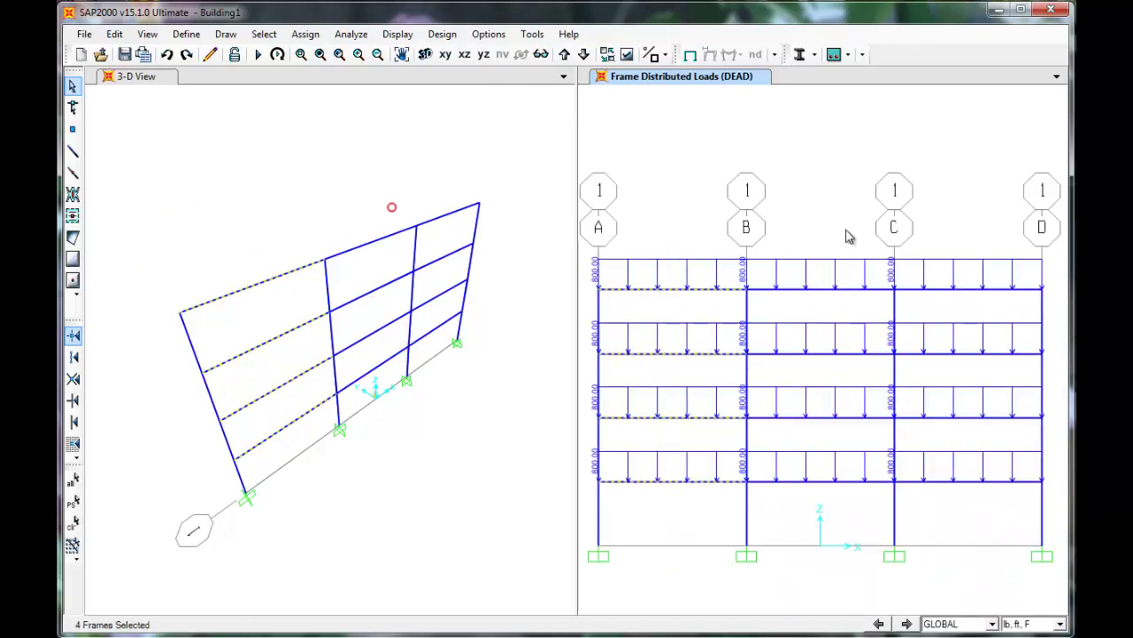
{"action": "left_click_drag", "start_coordinate": [847, 205], "coordinate": [809, 514]}
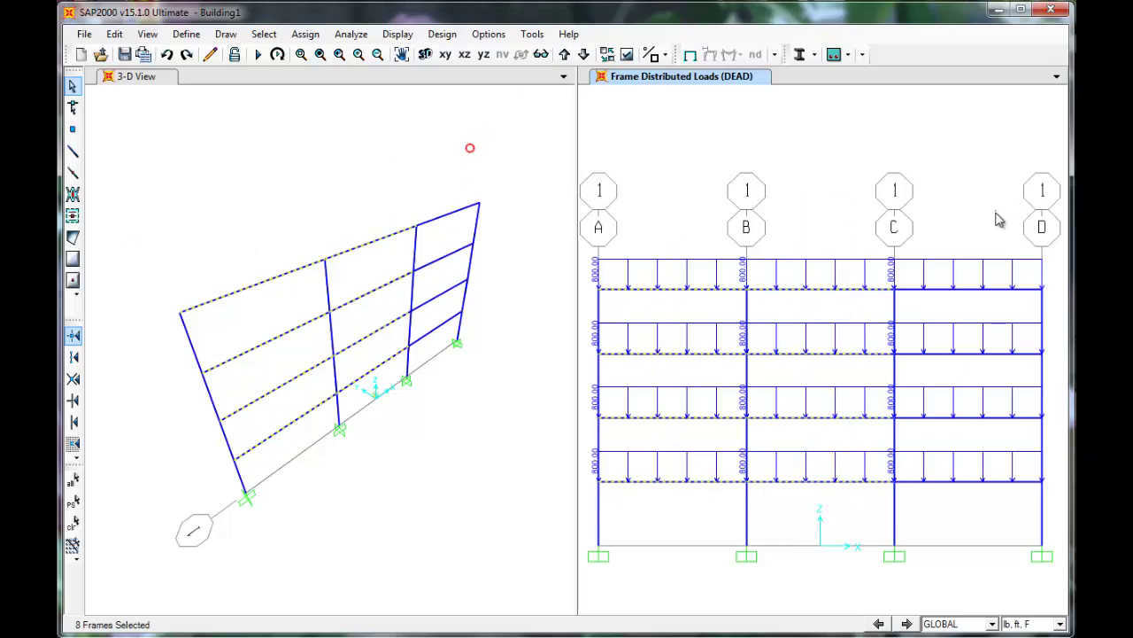
{"action": "left_click_drag", "start_coordinate": [997, 210], "coordinate": [931, 523]}
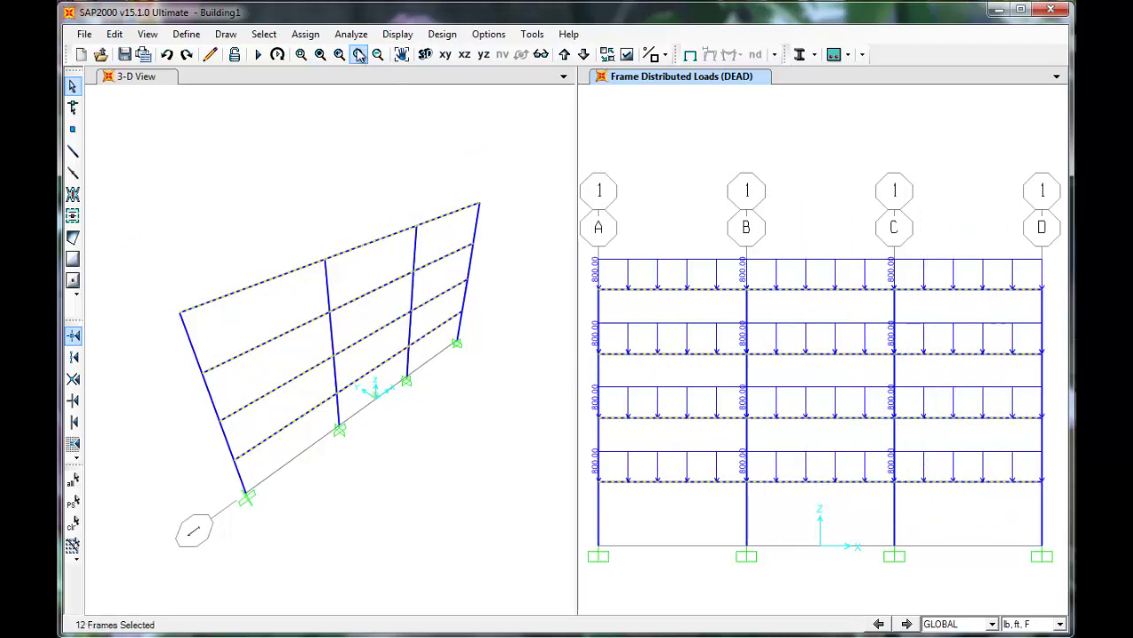
Step: Assign a 500 lb/ft uniform distributed load under the Live pattern to the selected beams
{"action": "left_click", "coordinate": [320, 41]}
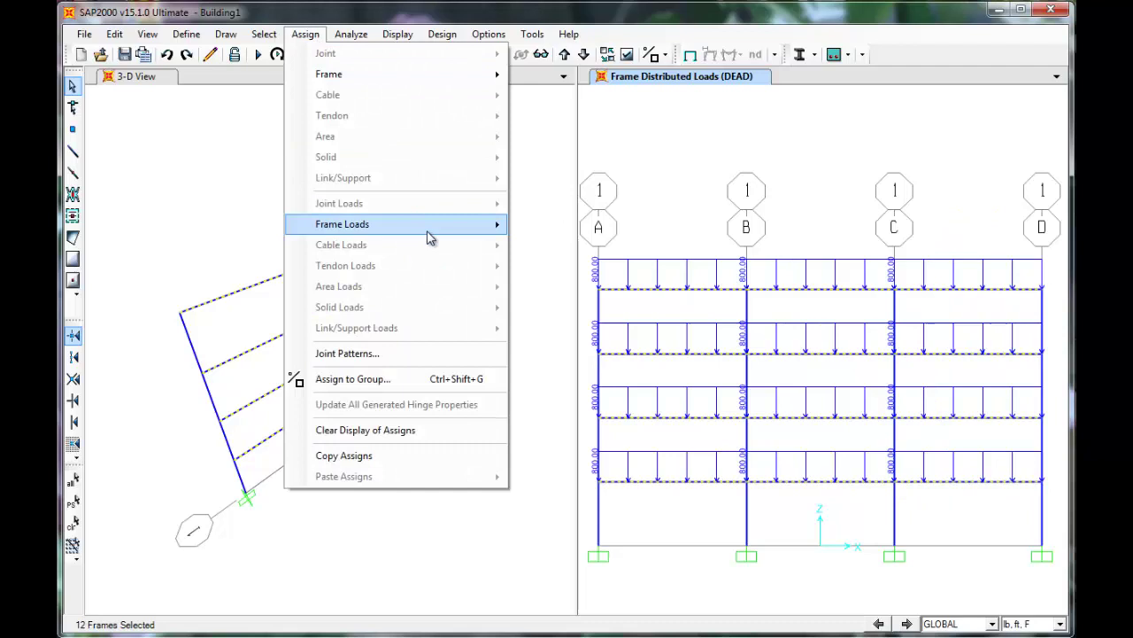
{"action": "mouse_move", "coordinate": [444, 229]}
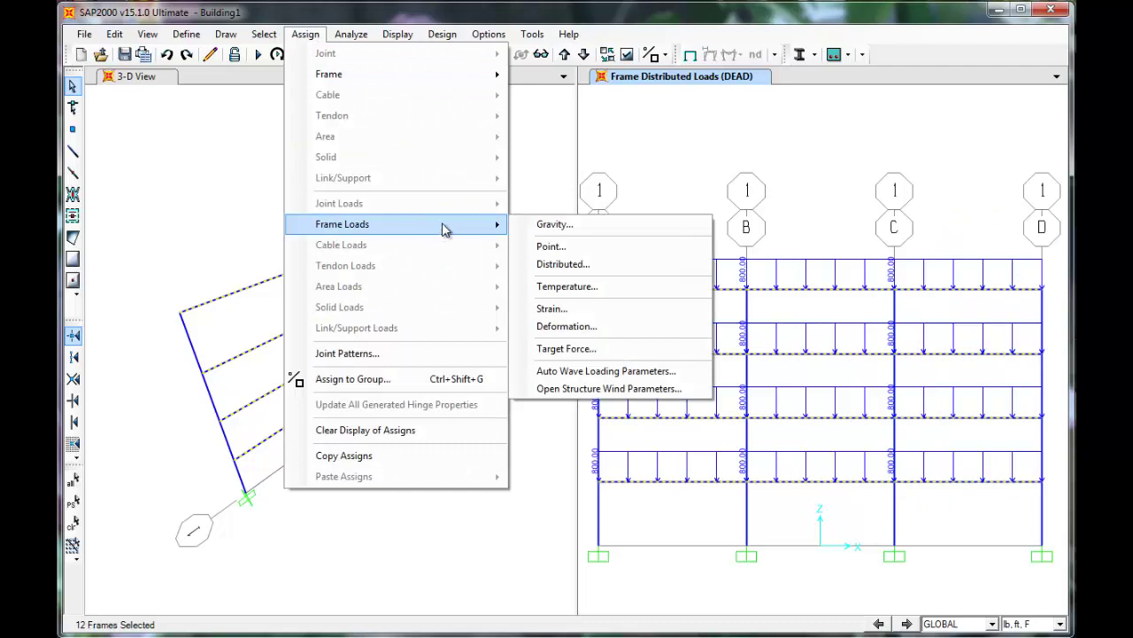
{"action": "left_click", "coordinate": [590, 264]}
{"action": "left_click", "coordinate": [544, 231]}
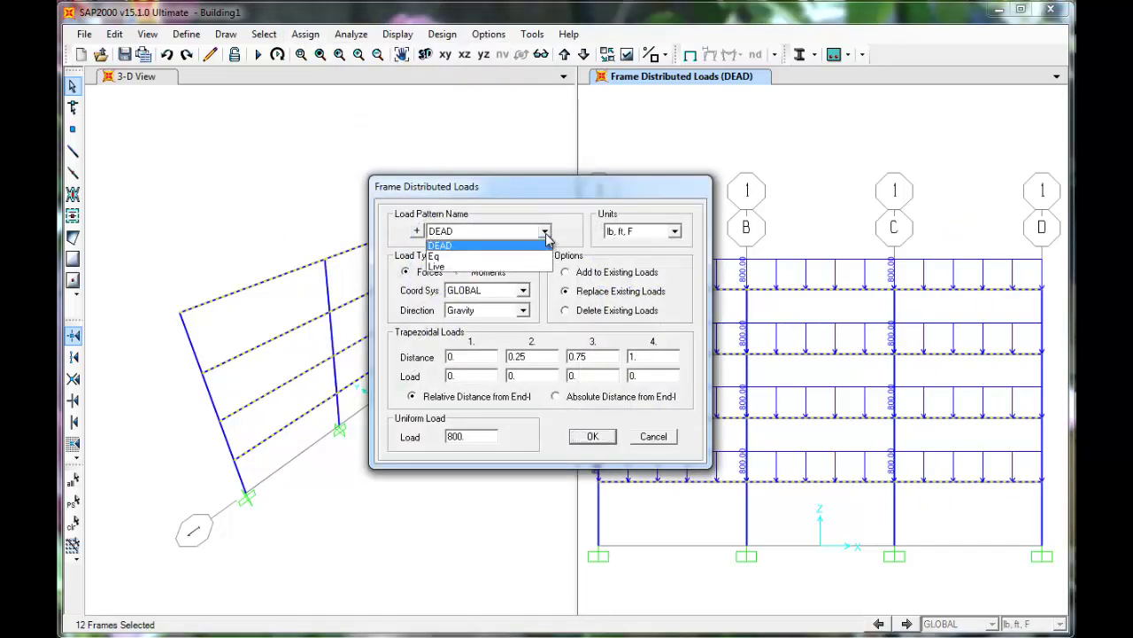
{"action": "left_click", "coordinate": [533, 267]}
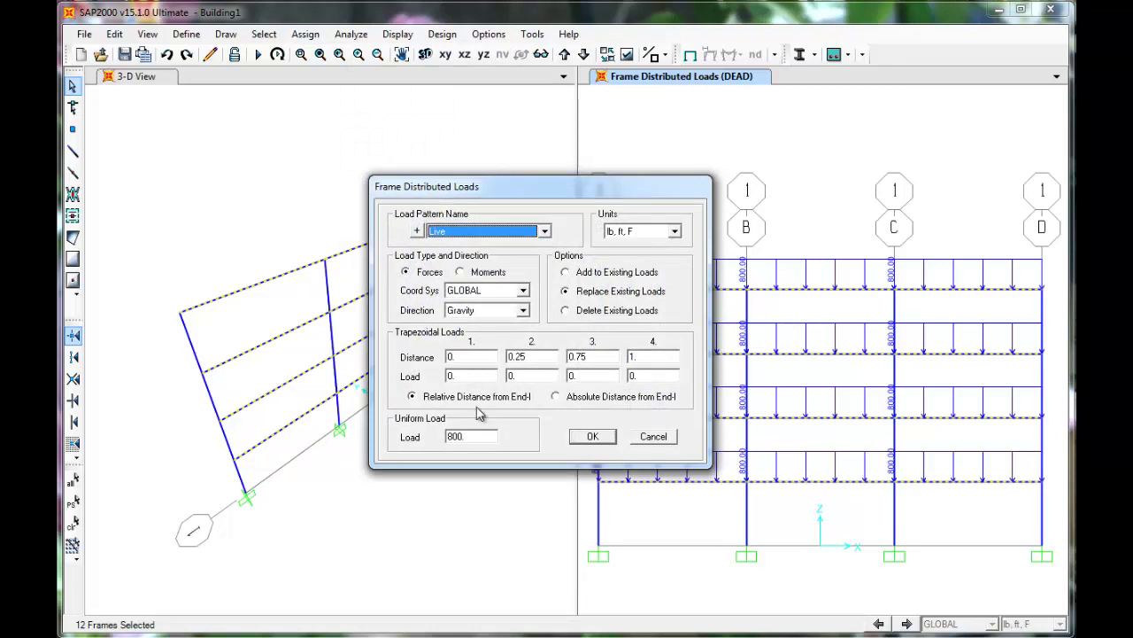
{"action": "double_click", "coordinate": [487, 436]}
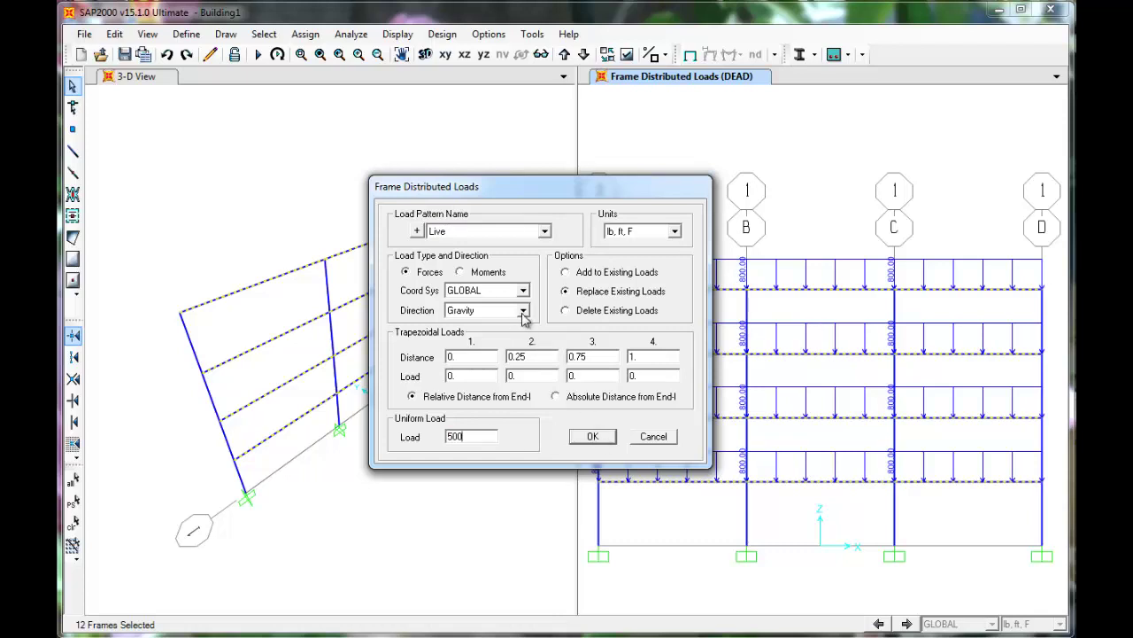
{"action": "left_click", "coordinate": [592, 436]}
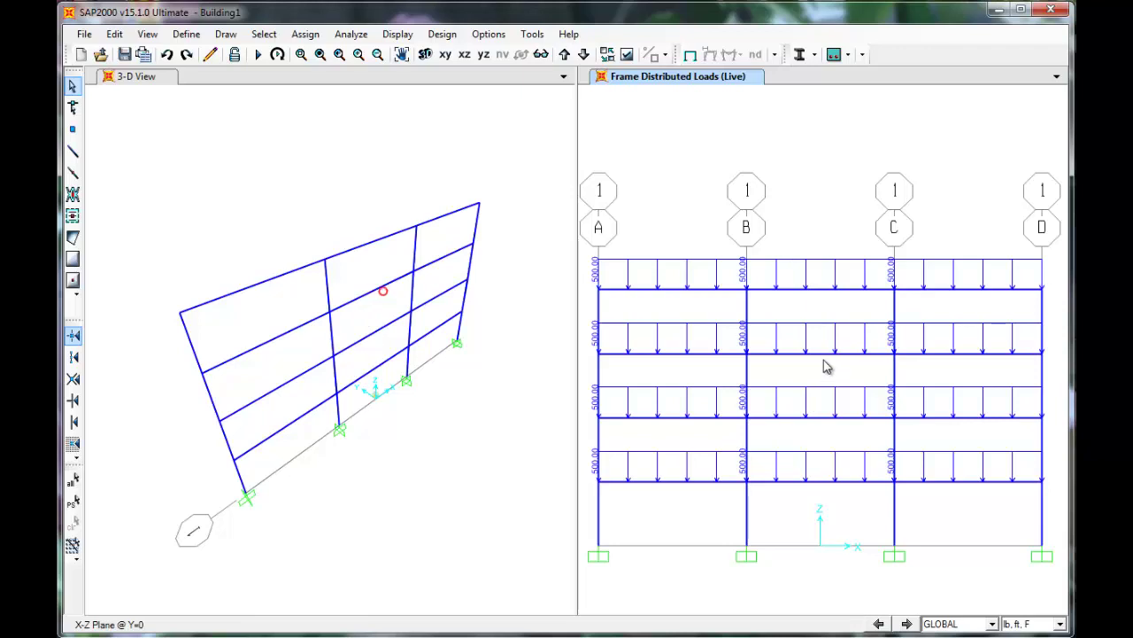
Step: Start a new load combination and add DEAD with scale factor 1.2
{"action": "left_click", "coordinate": [188, 34]}
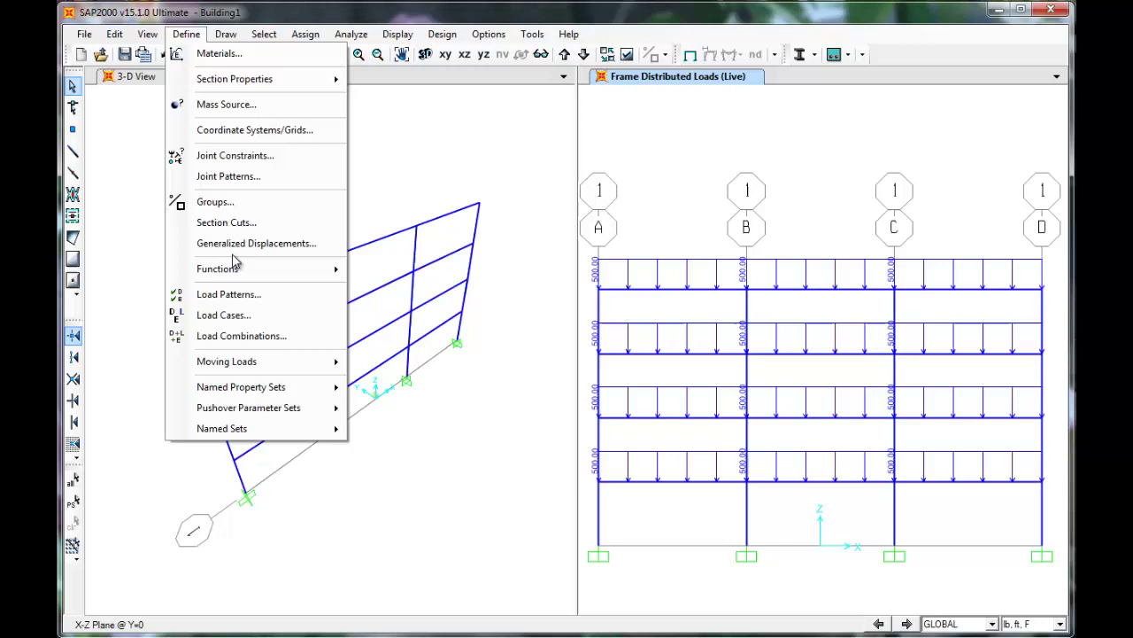
{"action": "left_click", "coordinate": [270, 336]}
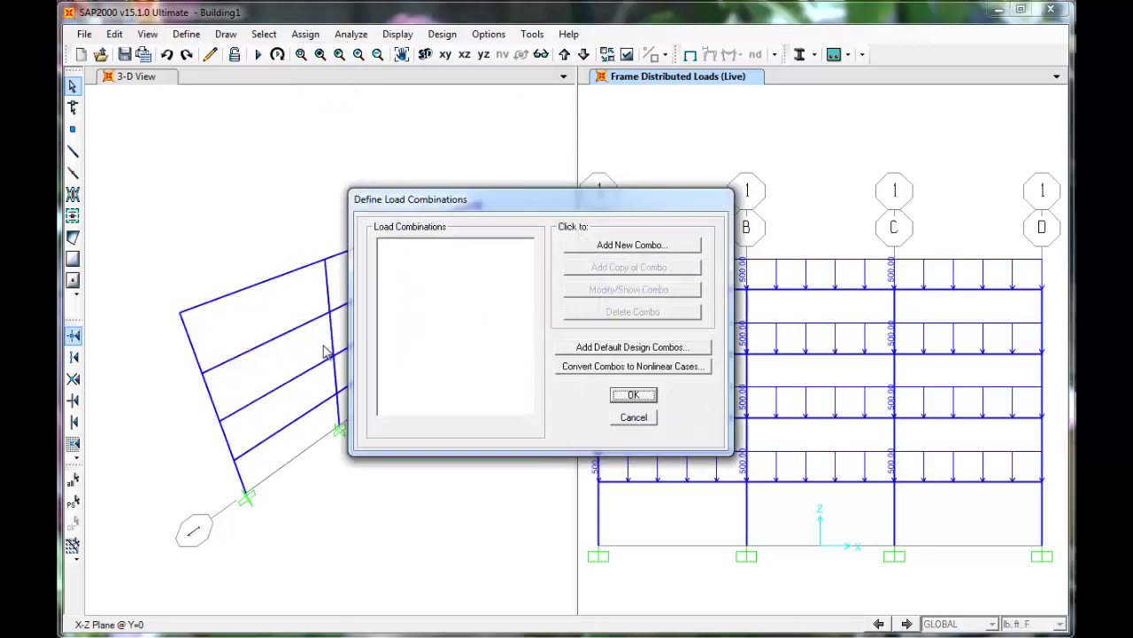
{"action": "left_click", "coordinate": [670, 248]}
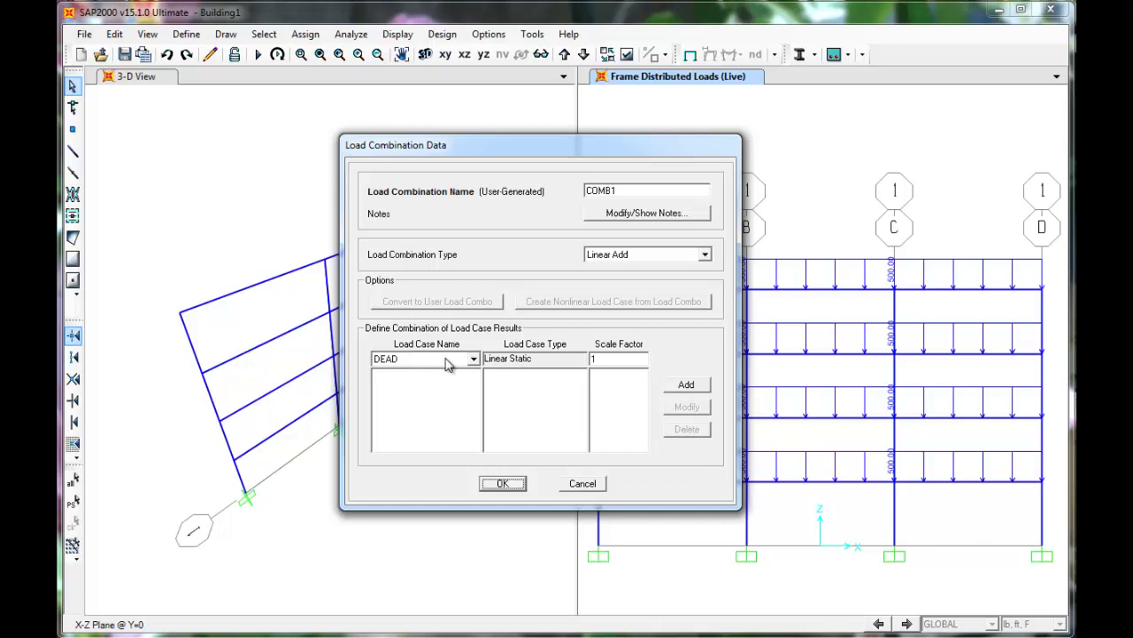
{"action": "left_click", "coordinate": [627, 359]}
{"action": "type", "text": "1.2"}
{"action": "left_click", "coordinate": [699, 386]}
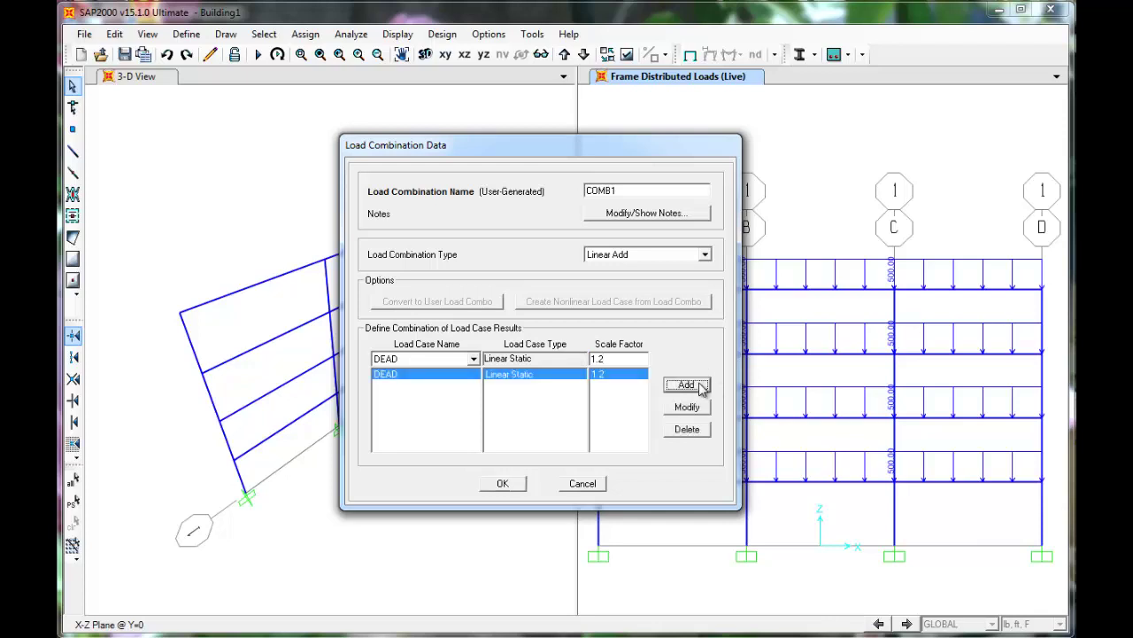
Step: Add the Live case at scale factor 1.6 and save COMB1
{"action": "left_click", "coordinate": [474, 358]}
{"action": "left_click", "coordinate": [468, 395]}
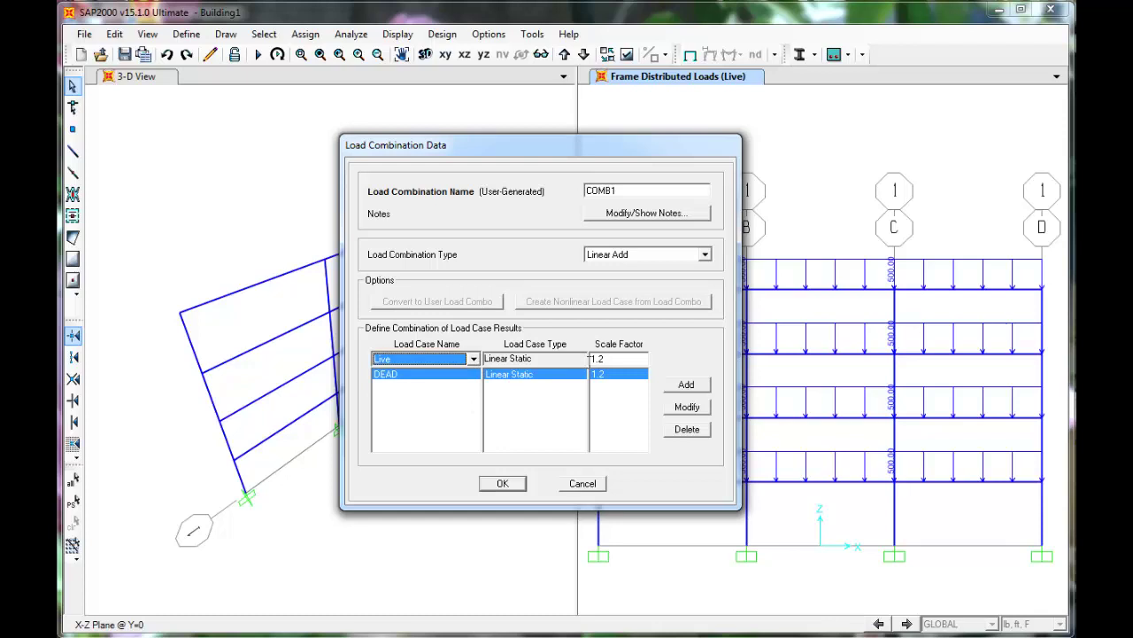
{"action": "double_click", "coordinate": [605, 358]}
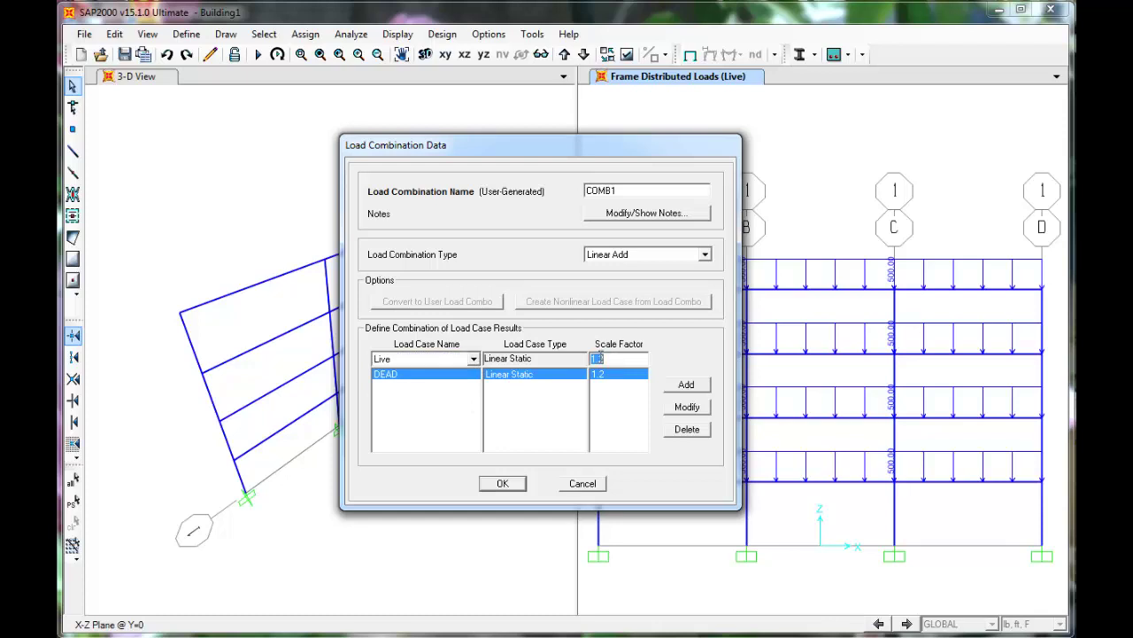
{"action": "type", "text": "1.6"}
{"action": "left_click", "coordinate": [687, 386]}
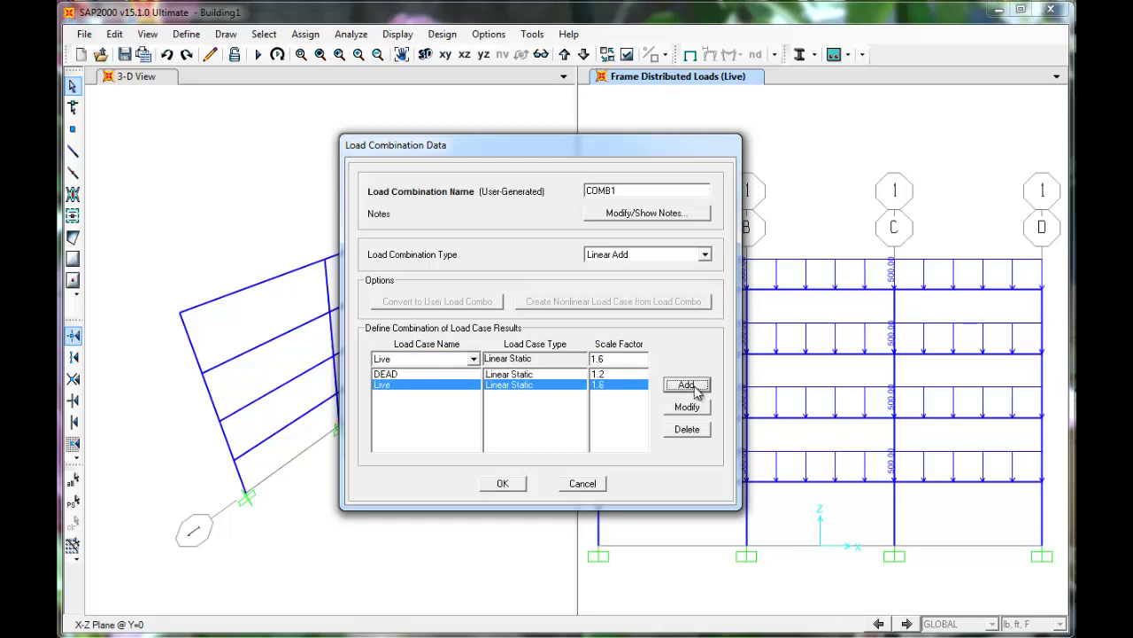
{"action": "left_click", "coordinate": [502, 483]}
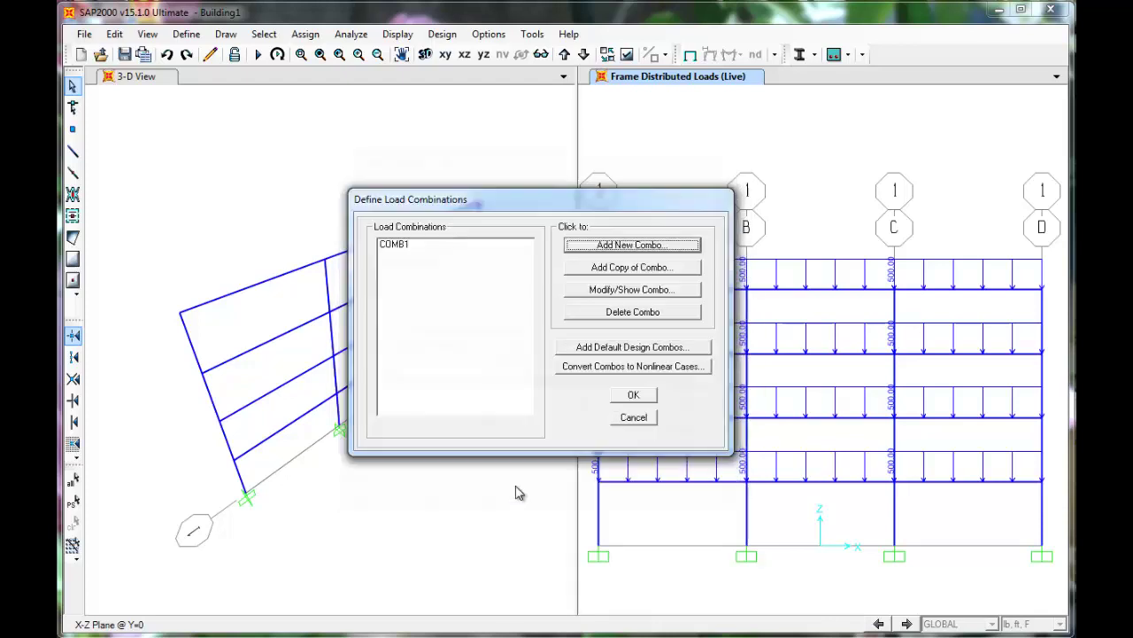
Step: Start a second combination and add DEAD at scale factor 1.2
{"action": "left_click", "coordinate": [680, 255]}
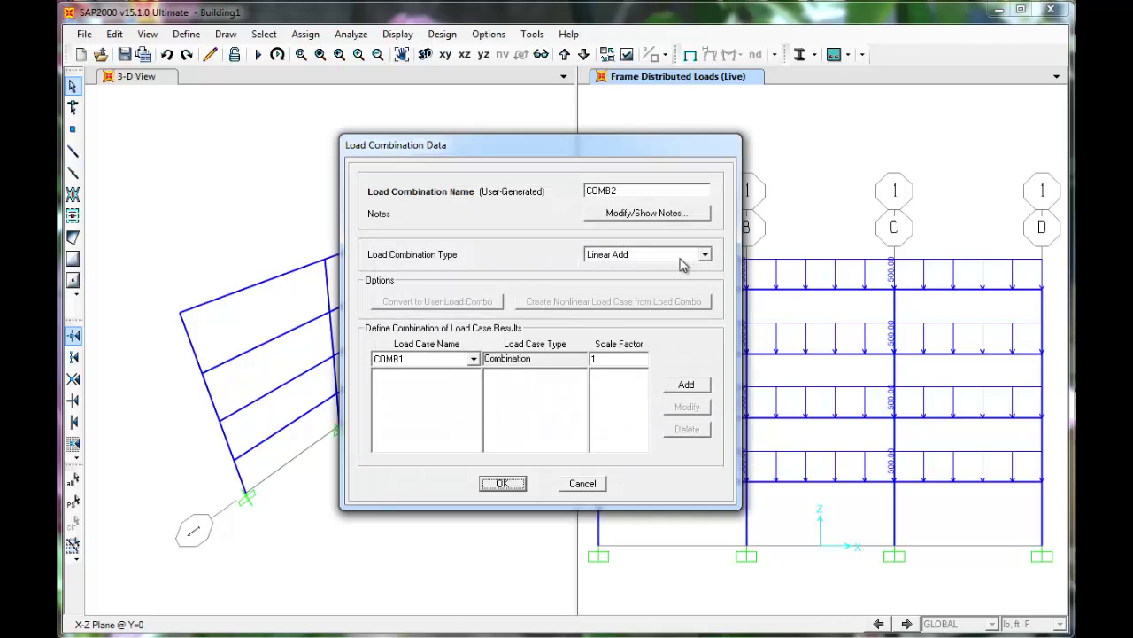
{"action": "left_click", "coordinate": [473, 359]}
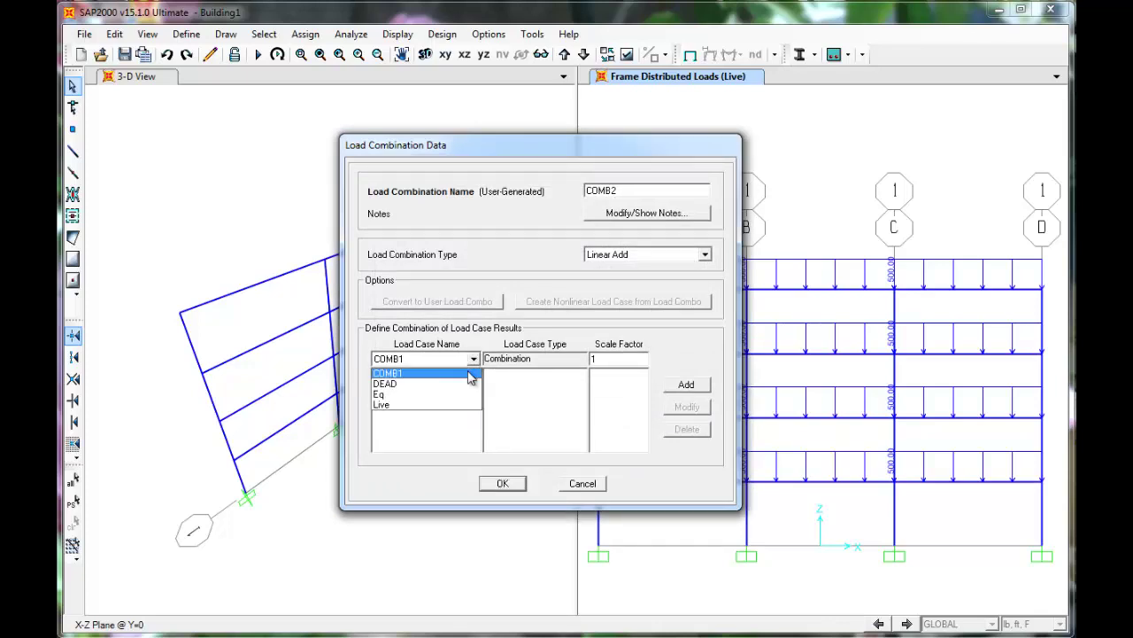
{"action": "left_click", "coordinate": [475, 384]}
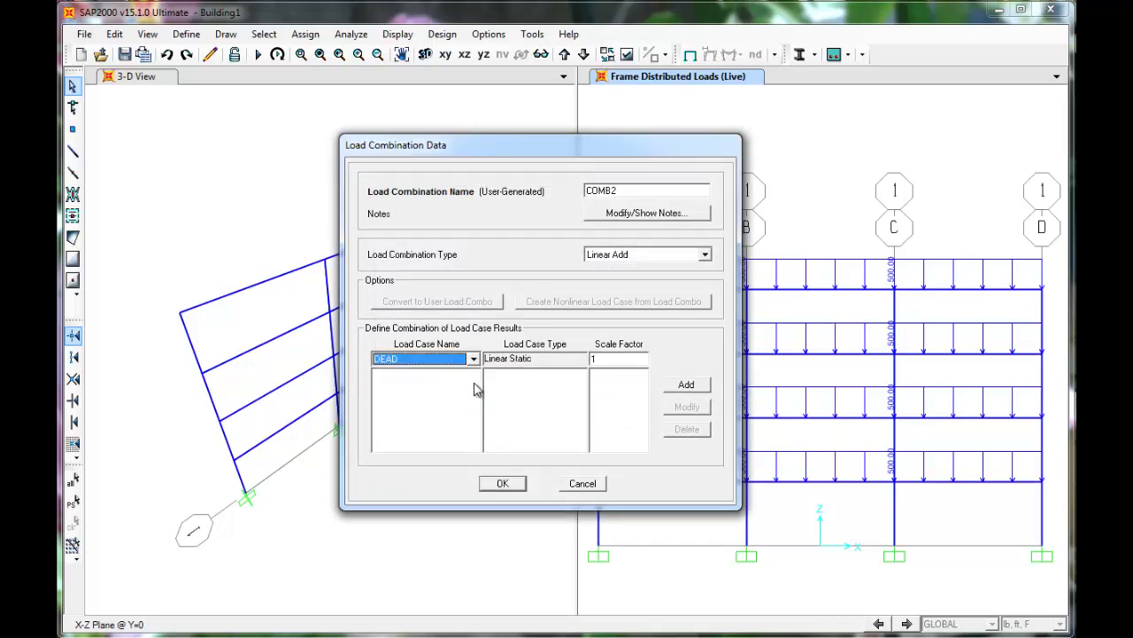
{"action": "left_click", "coordinate": [632, 360]}
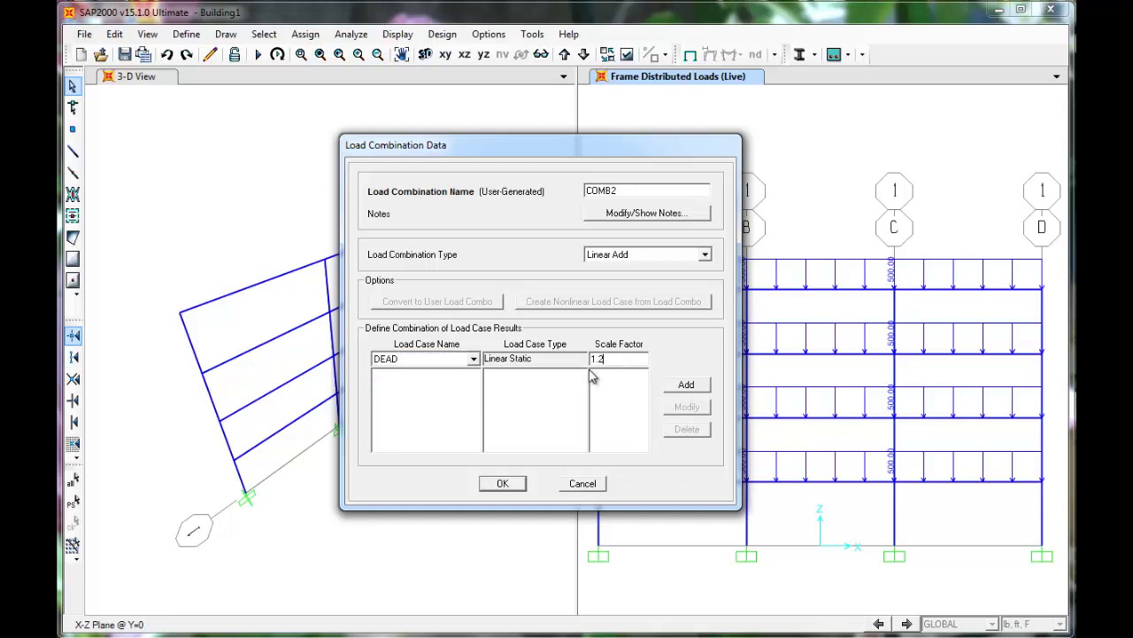
{"action": "left_click", "coordinate": [671, 389]}
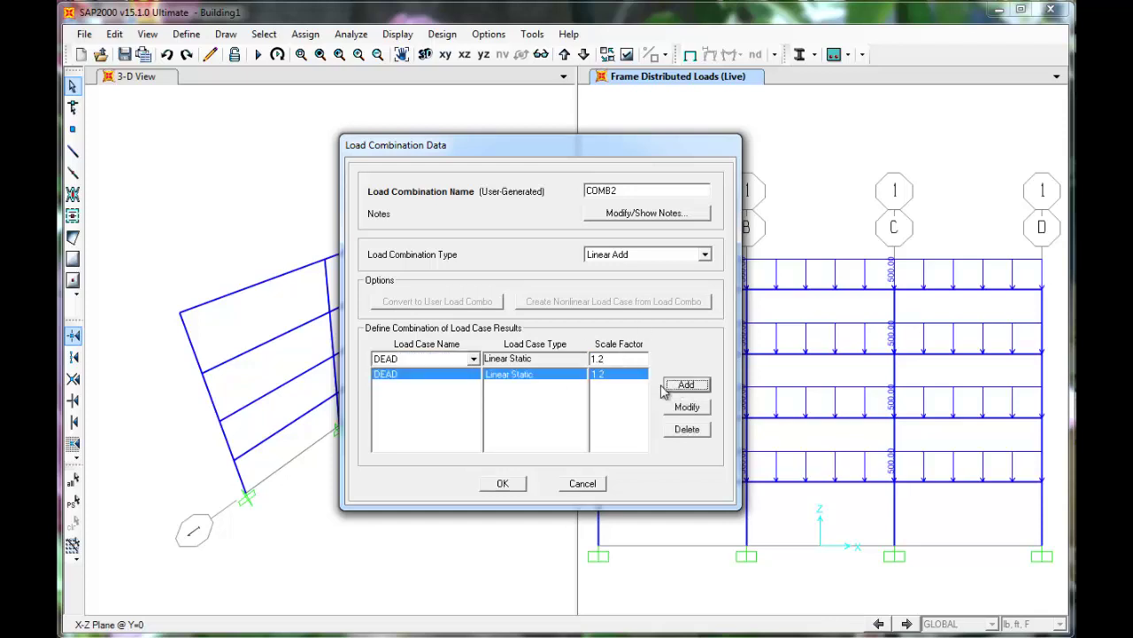
Step: Add the Live case to COMB2 at scale factor 1.0
{"action": "left_click", "coordinate": [474, 359]}
{"action": "left_click", "coordinate": [434, 407]}
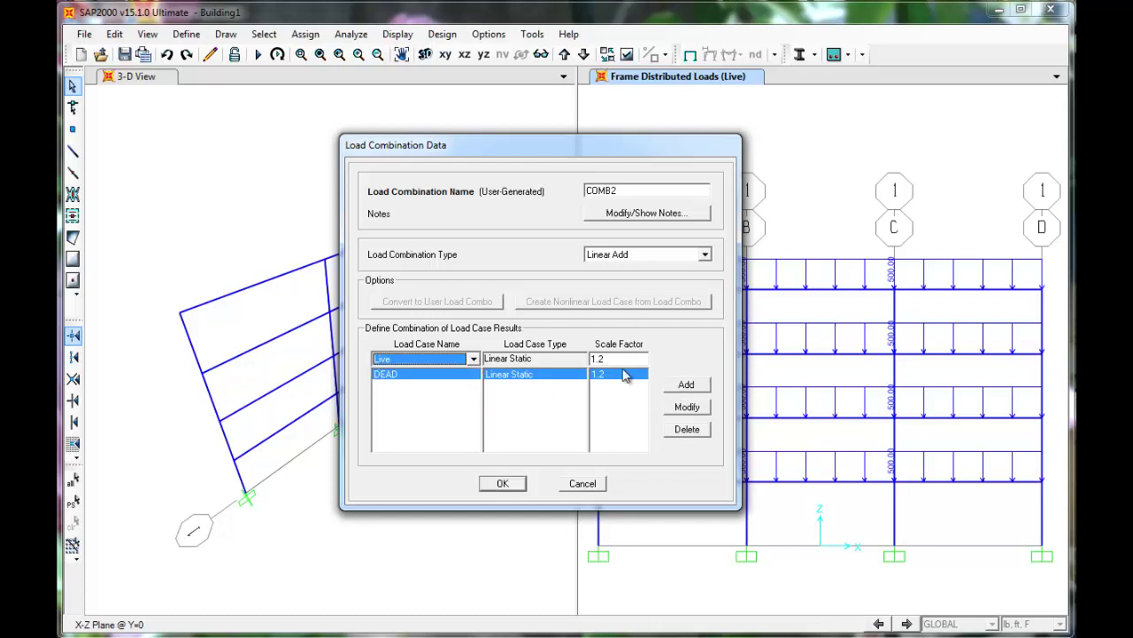
{"action": "double_click", "coordinate": [618, 357]}
{"action": "type", "text": "1"}
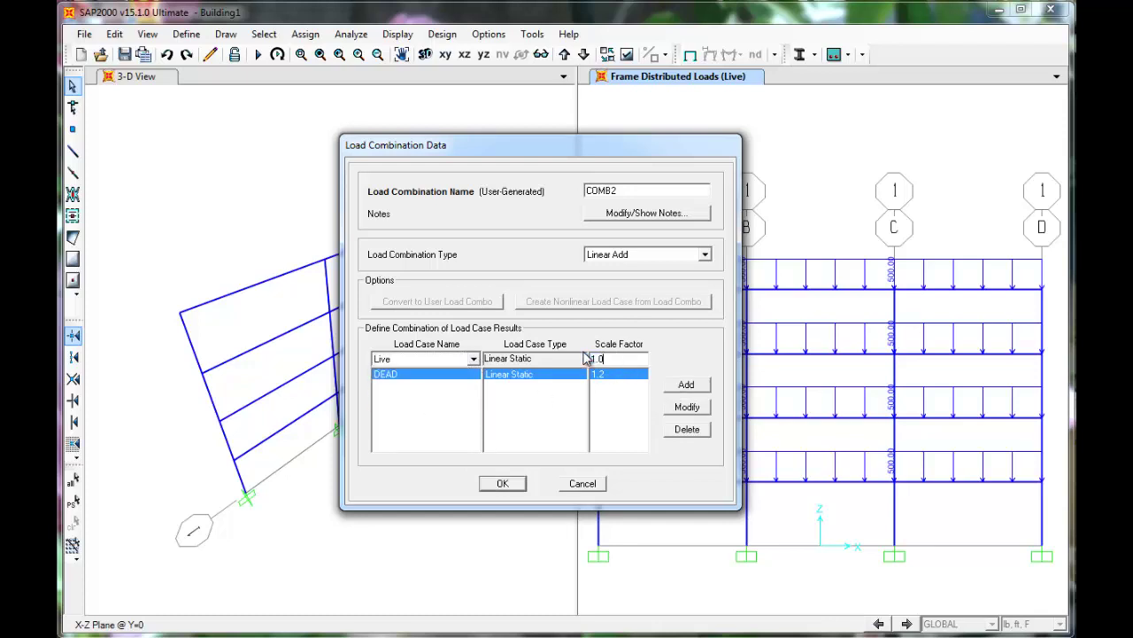
{"action": "left_click", "coordinate": [690, 388]}
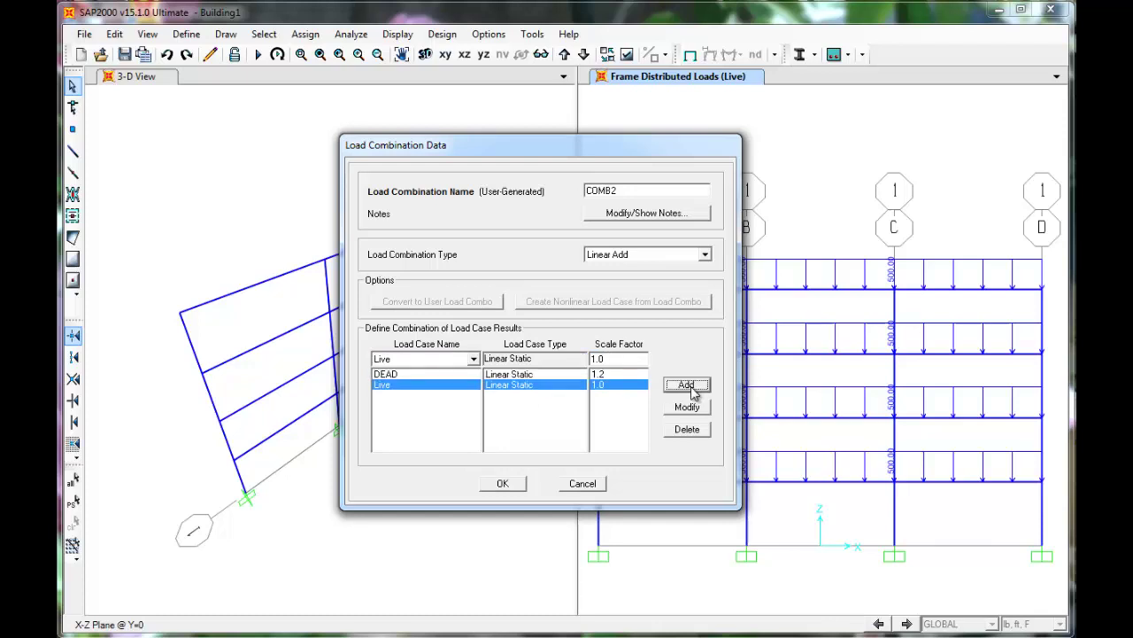
Step: Add the Eq case at scale factor 1.0 and save COMB2
{"action": "left_click", "coordinate": [471, 360]}
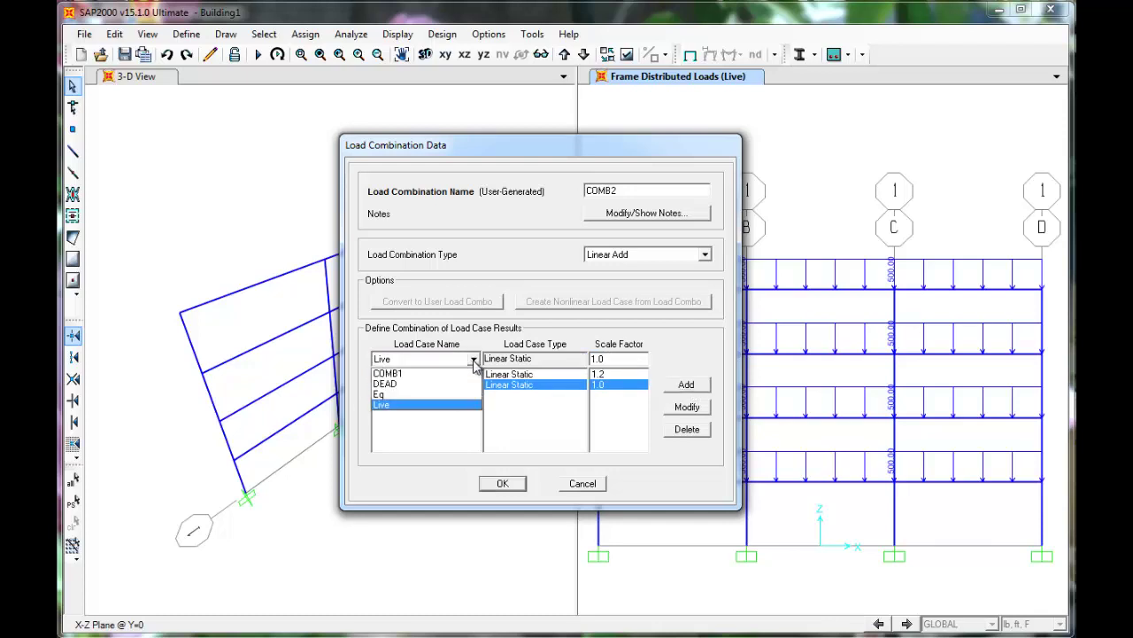
{"action": "left_click", "coordinate": [460, 401]}
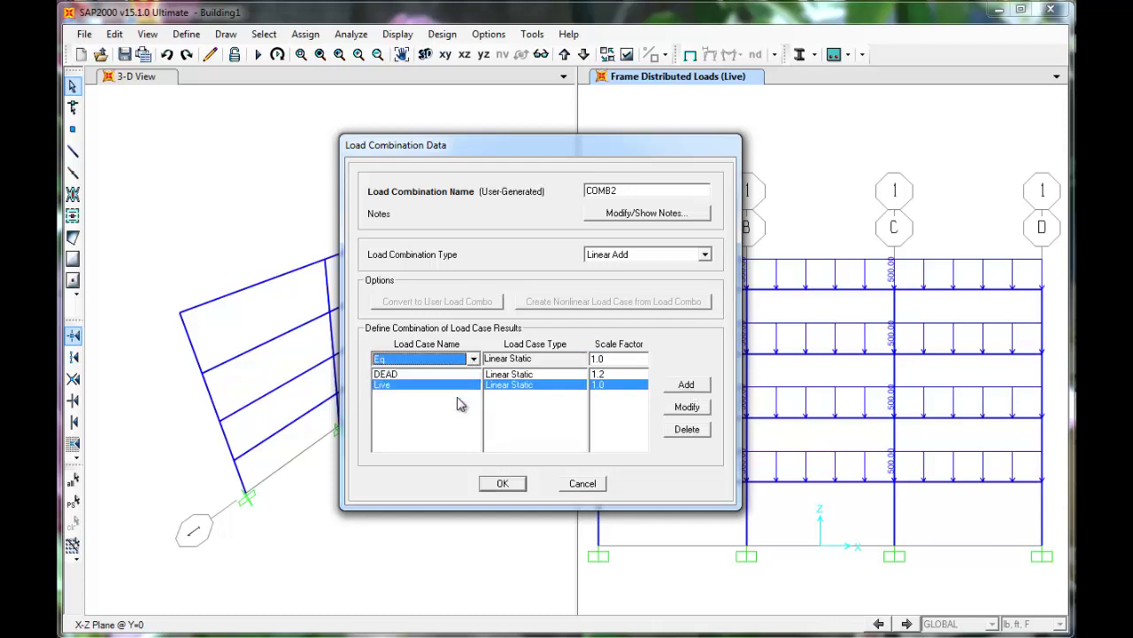
{"action": "left_click", "coordinate": [609, 358]}
{"action": "left_click", "coordinate": [696, 391]}
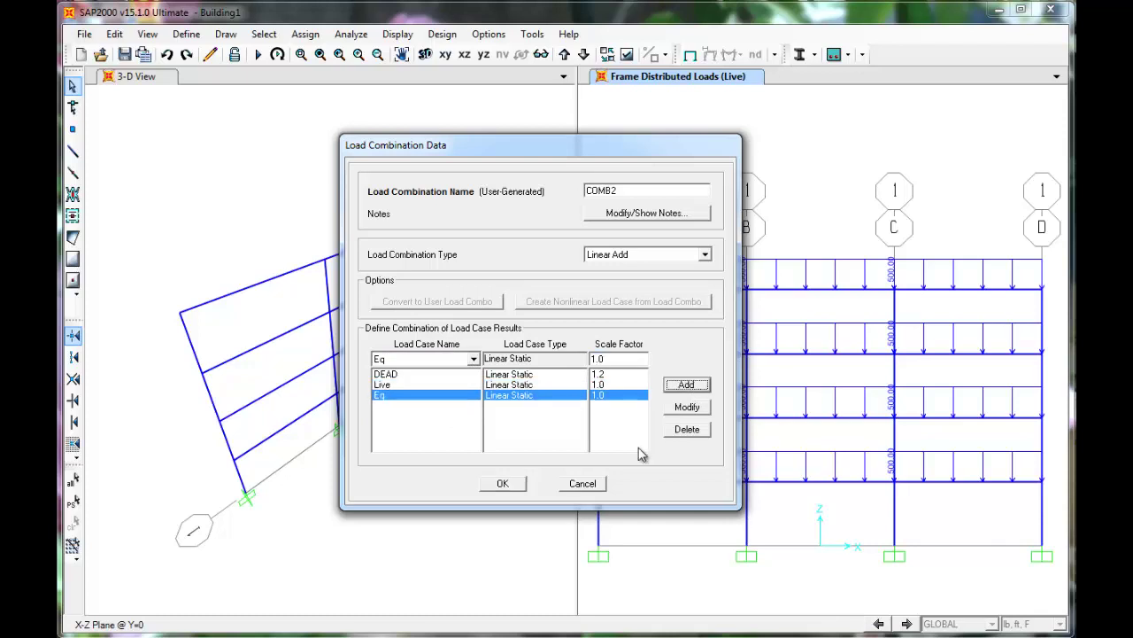
{"action": "left_click", "coordinate": [516, 487]}
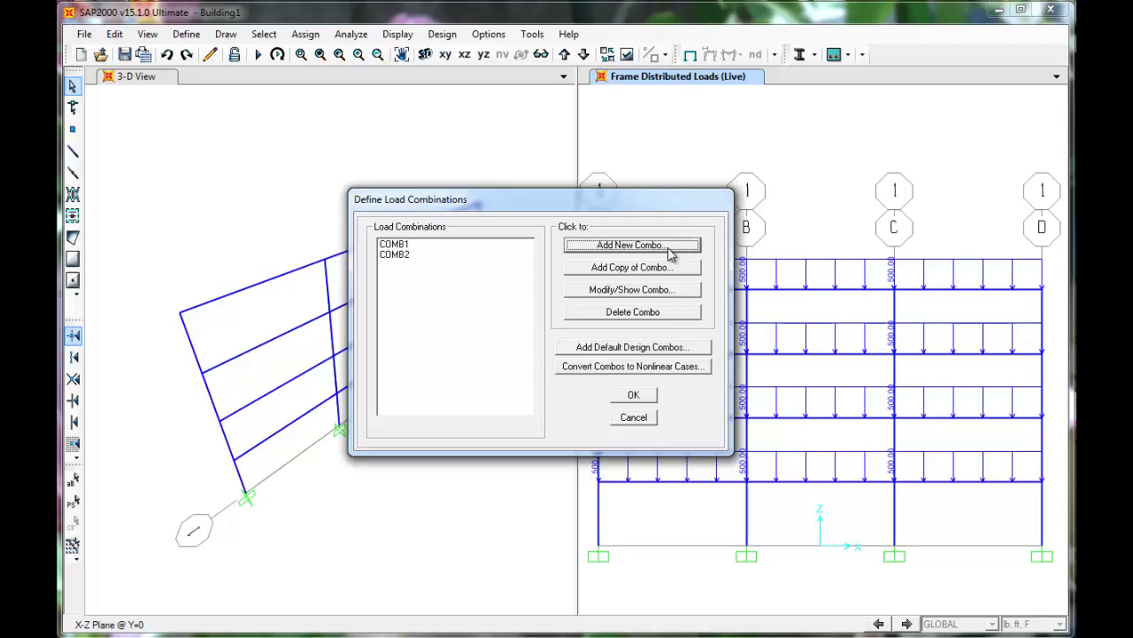
Step: Start a third combination and add DEAD at scale factor 1.2
{"action": "left_click", "coordinate": [670, 254]}
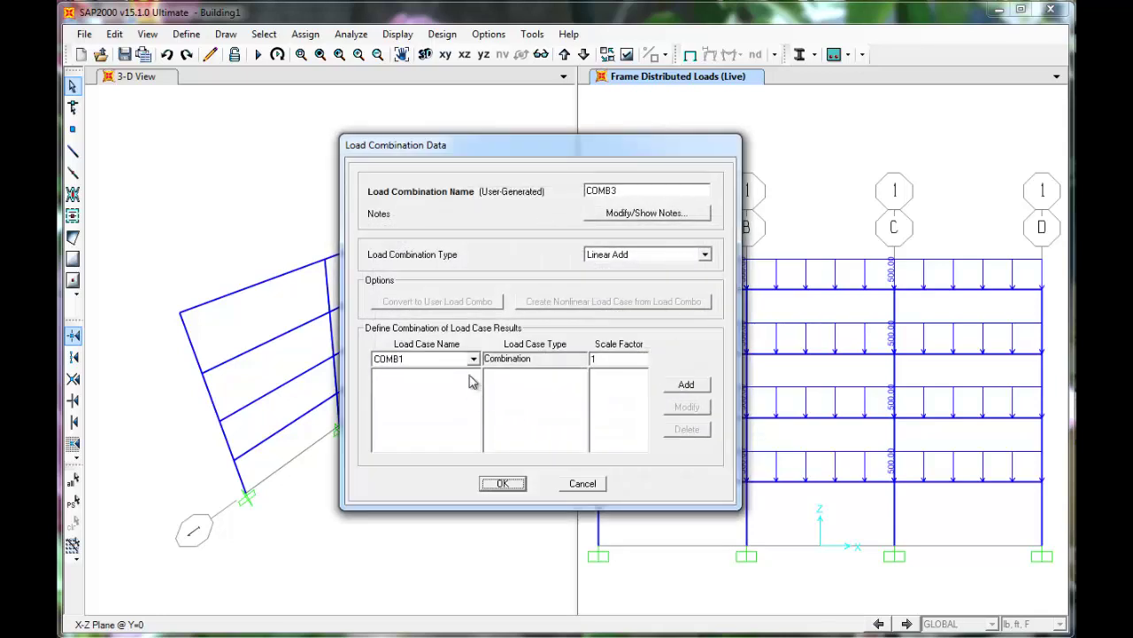
{"action": "left_click", "coordinate": [473, 359]}
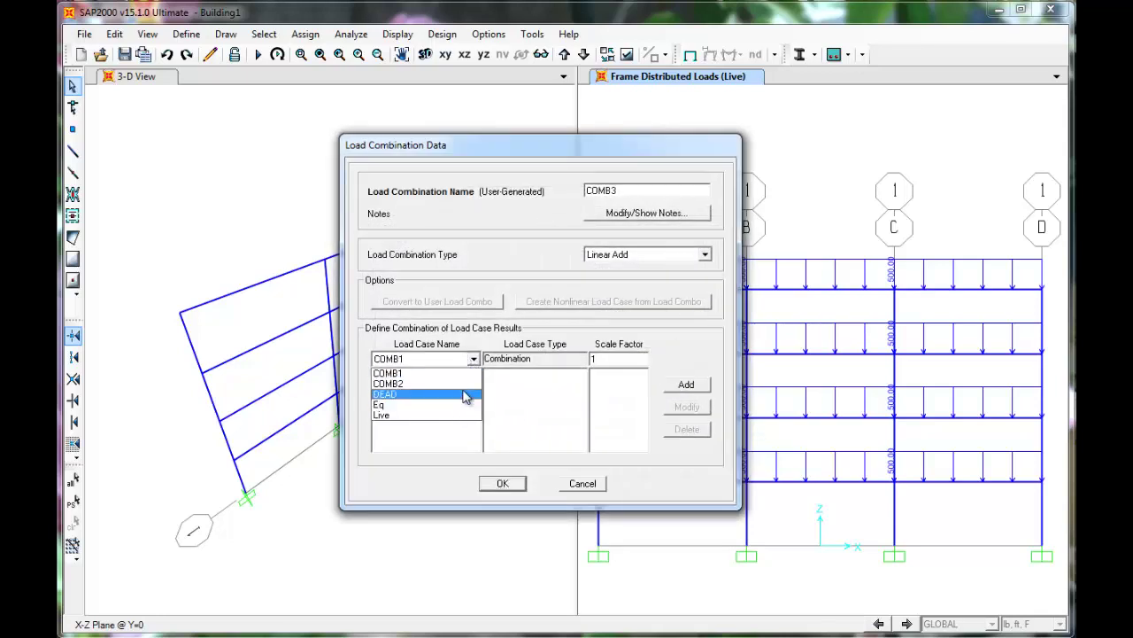
{"action": "left_click", "coordinate": [463, 395]}
{"action": "left_click", "coordinate": [615, 359]}
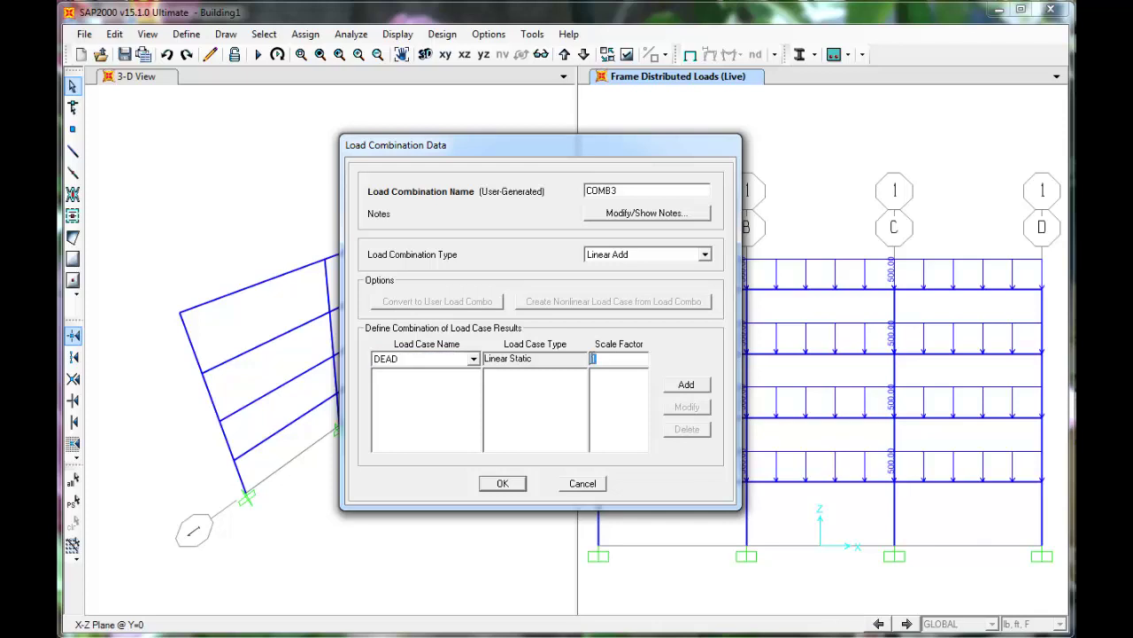
{"action": "left_click", "coordinate": [685, 385]}
Step: Add the Live case to COMB3 at scale factor 1.0
{"action": "left_click", "coordinate": [474, 360]}
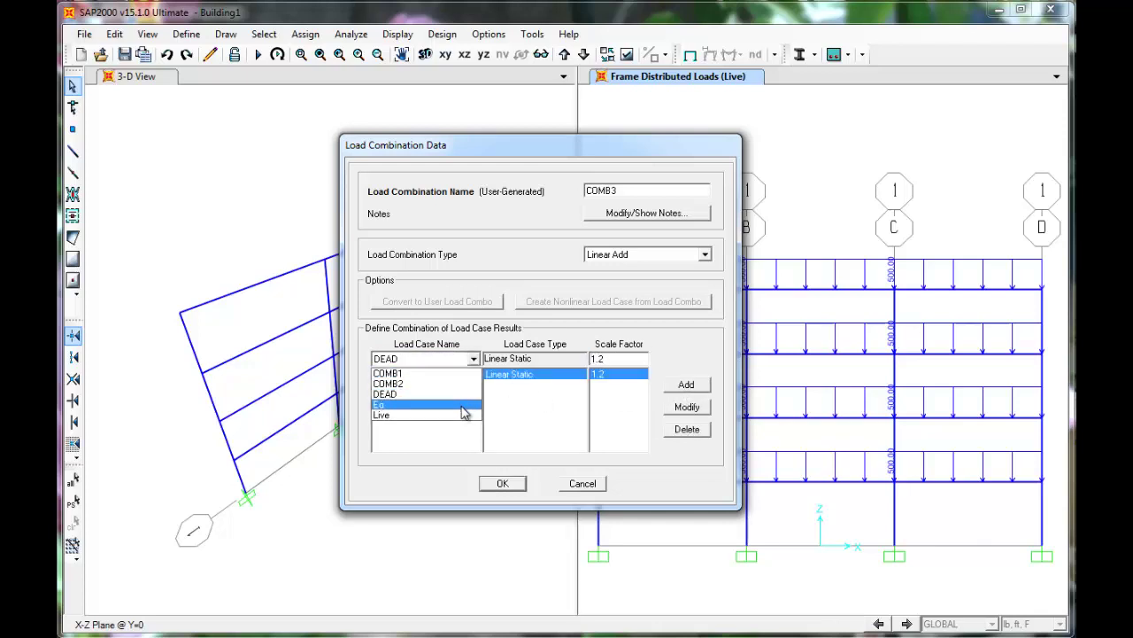
{"action": "left_click", "coordinate": [466, 415]}
{"action": "left_click", "coordinate": [614, 359]}
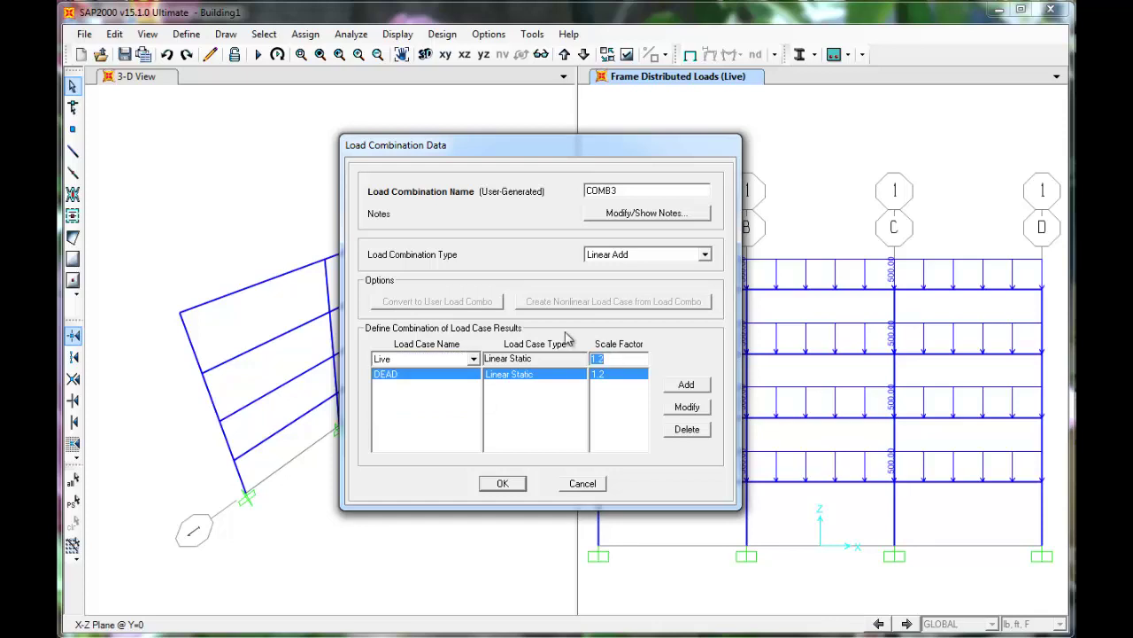
{"action": "left_click", "coordinate": [687, 386]}
Step: Add Eq at scale factor -1.0, save COMB3, and close the combinations dialog
{"action": "left_click", "coordinate": [473, 359]}
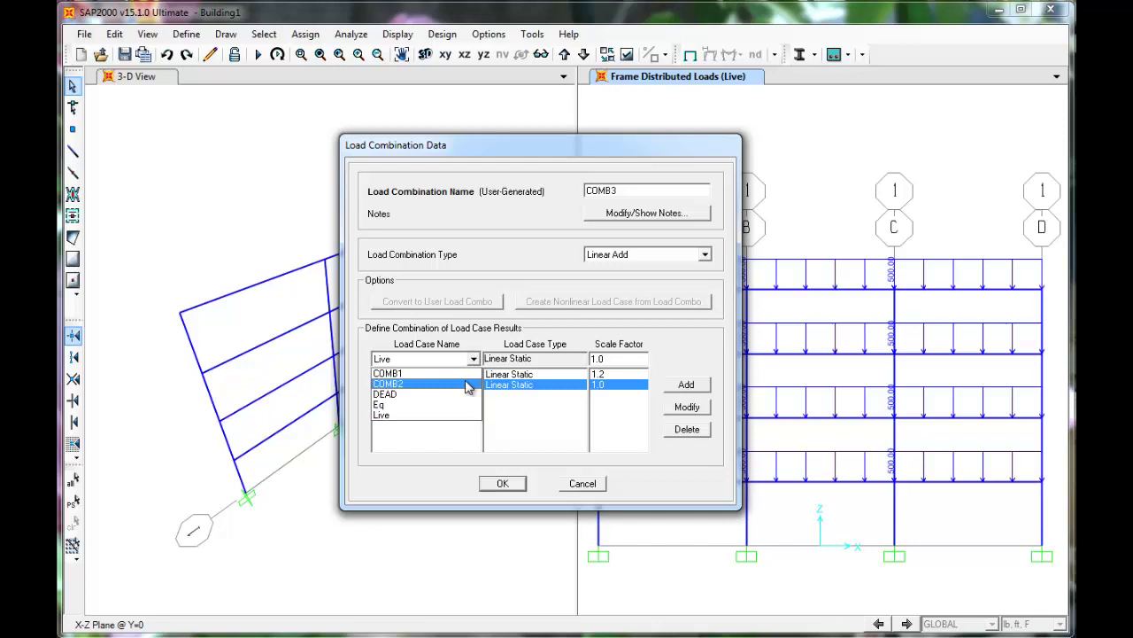
{"action": "left_click", "coordinate": [467, 406]}
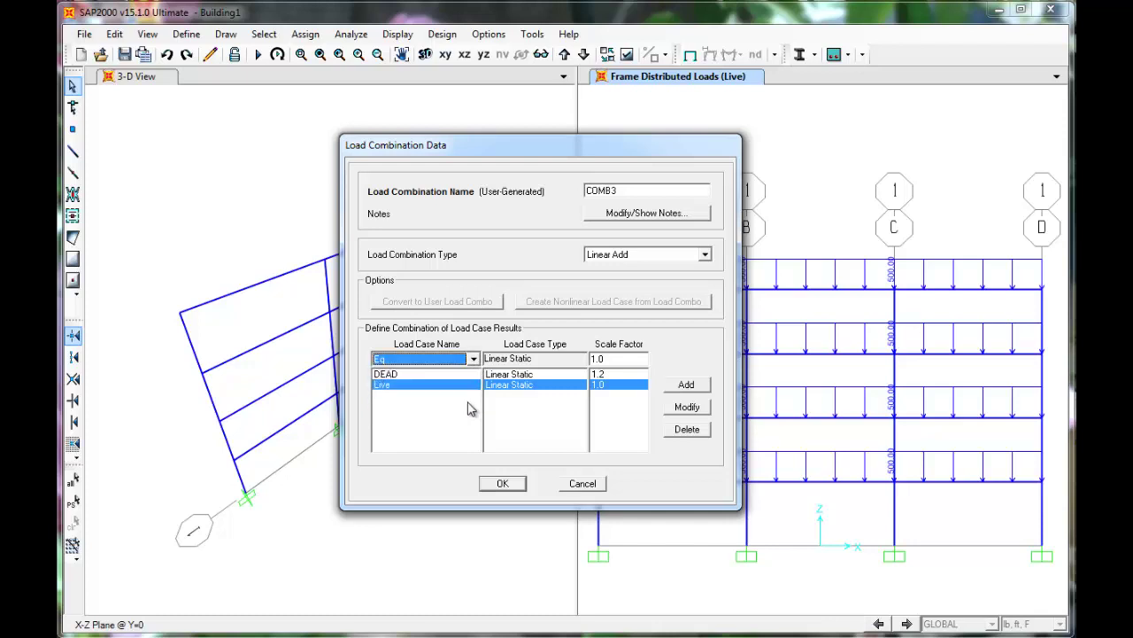
{"action": "double_click", "coordinate": [614, 359]}
{"action": "type", "text": "-1"}
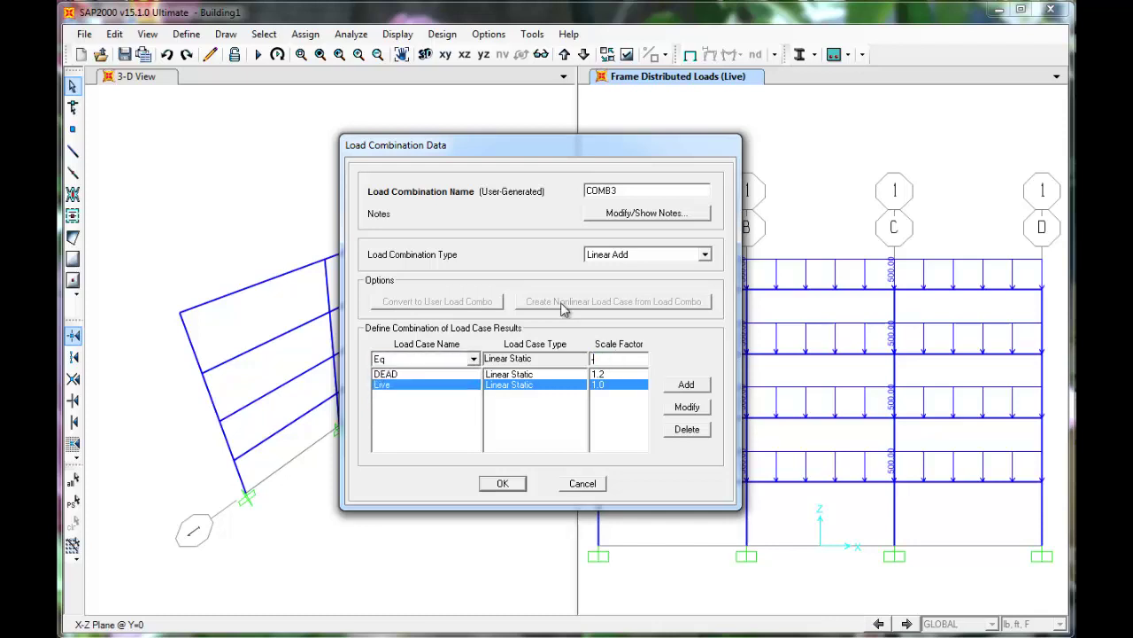
{"action": "type", "text": ".0"}
{"action": "left_click", "coordinate": [687, 384]}
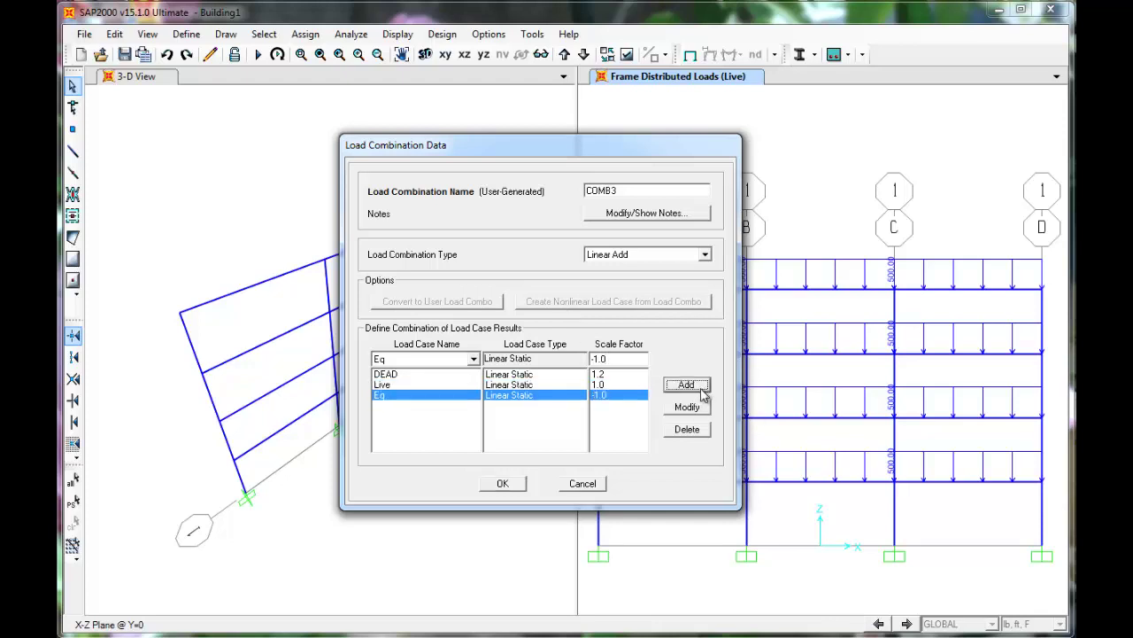
{"action": "left_click", "coordinate": [506, 484]}
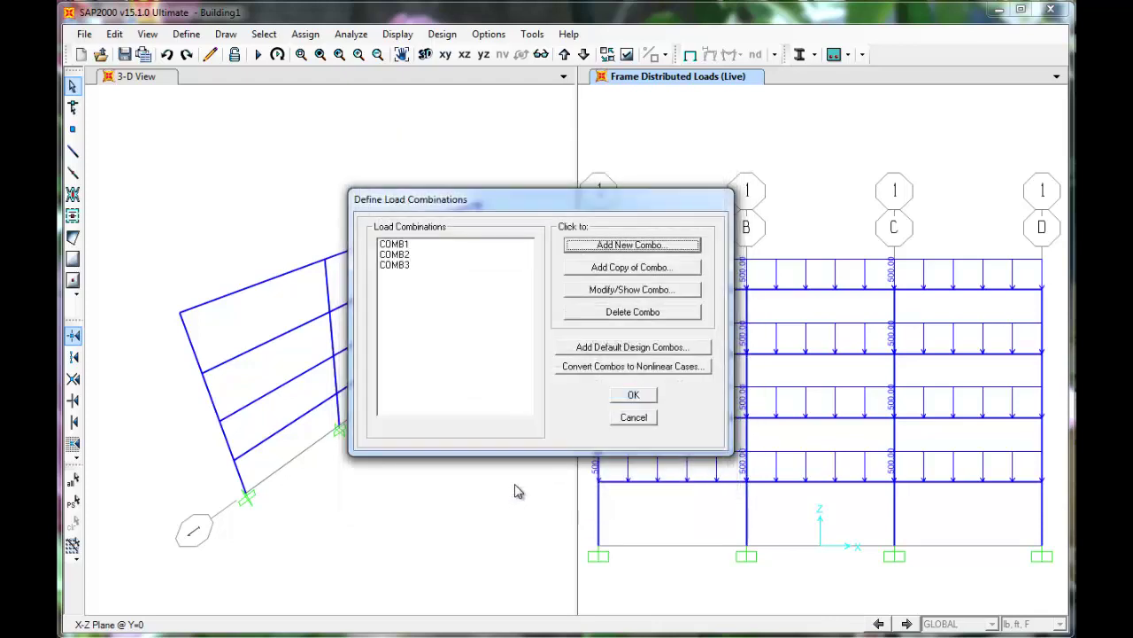
{"action": "left_click", "coordinate": [634, 395]}
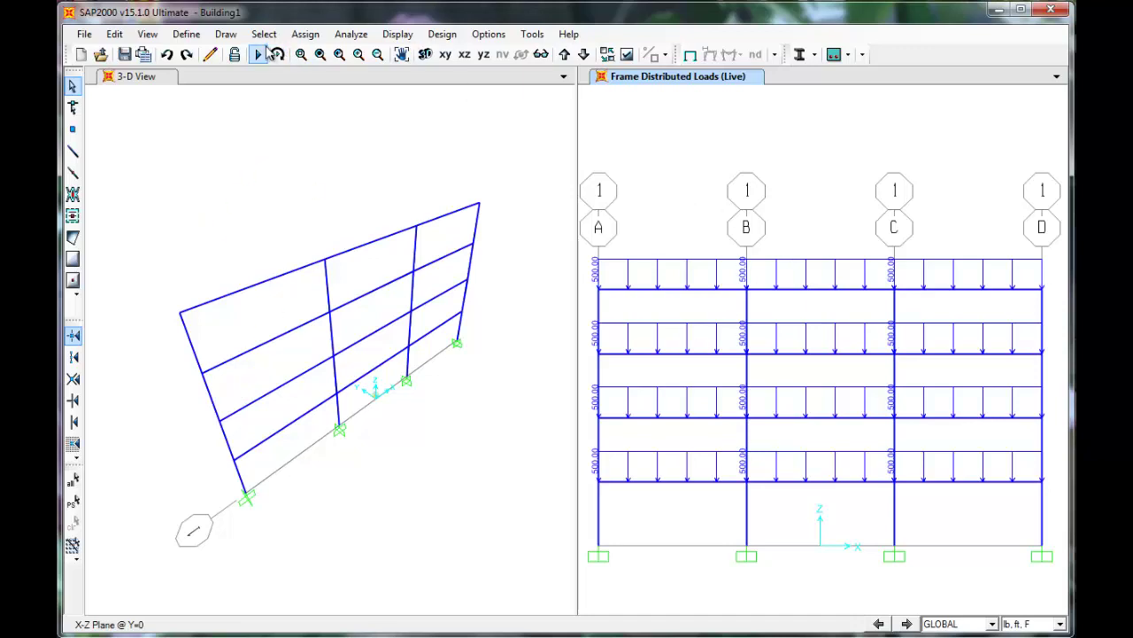
Step: Run the analysis for the DEAD, MODAL, Eq and Live load cases
{"action": "left_click", "coordinate": [260, 61]}
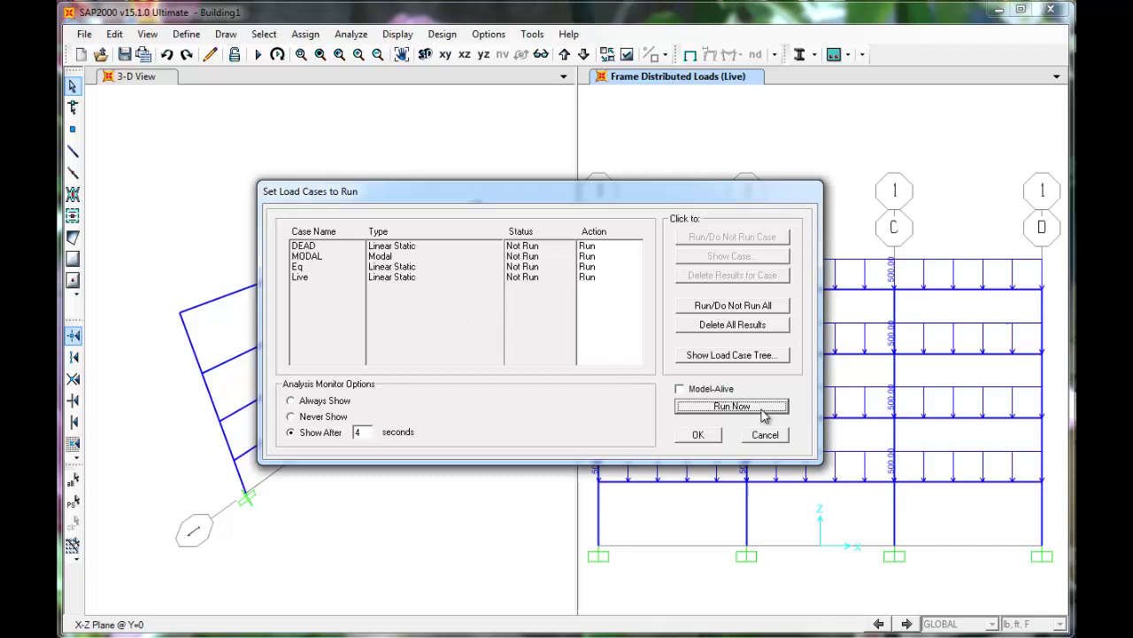
{"action": "left_click", "coordinate": [731, 405]}
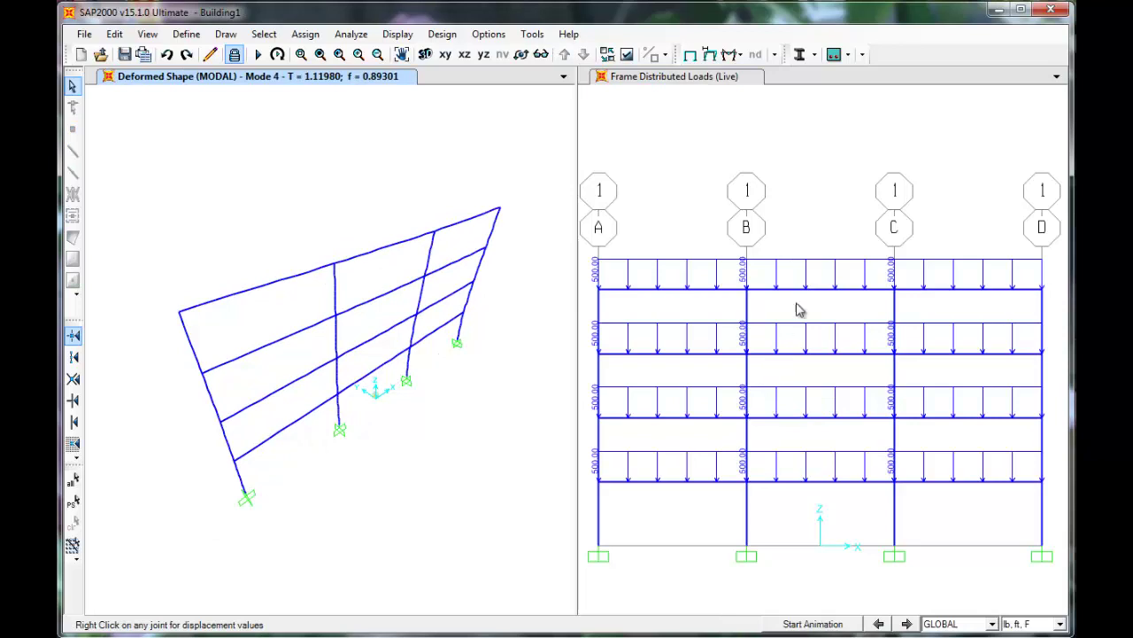
Step: Display the frame's deformed shape for load combination COMB1
{"action": "left_click", "coordinate": [406, 39]}
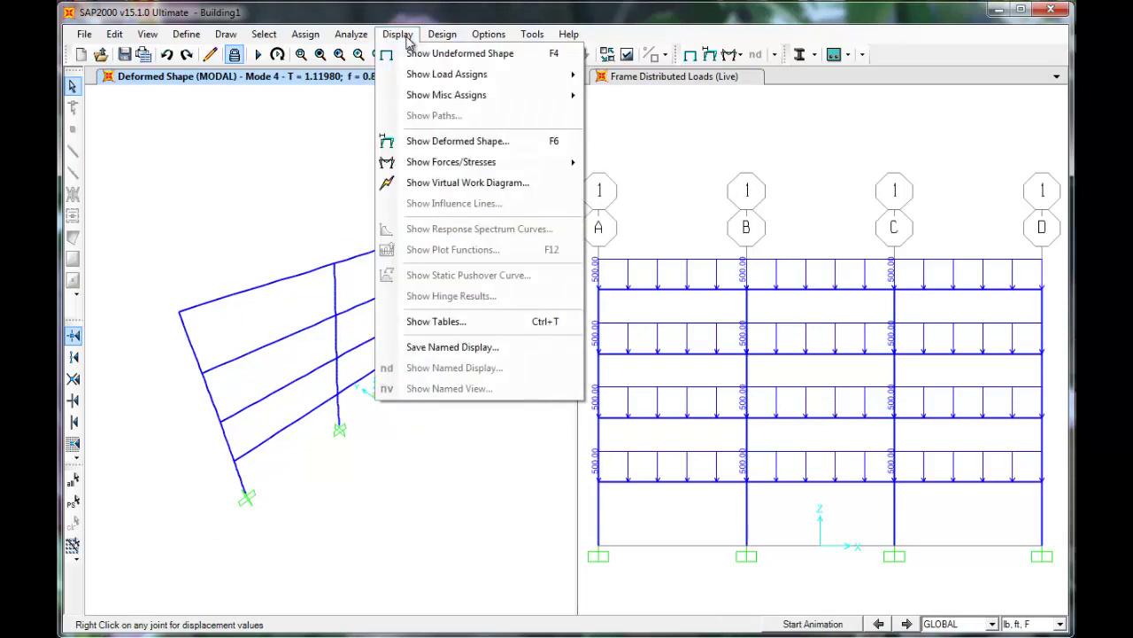
{"action": "left_click", "coordinate": [493, 142]}
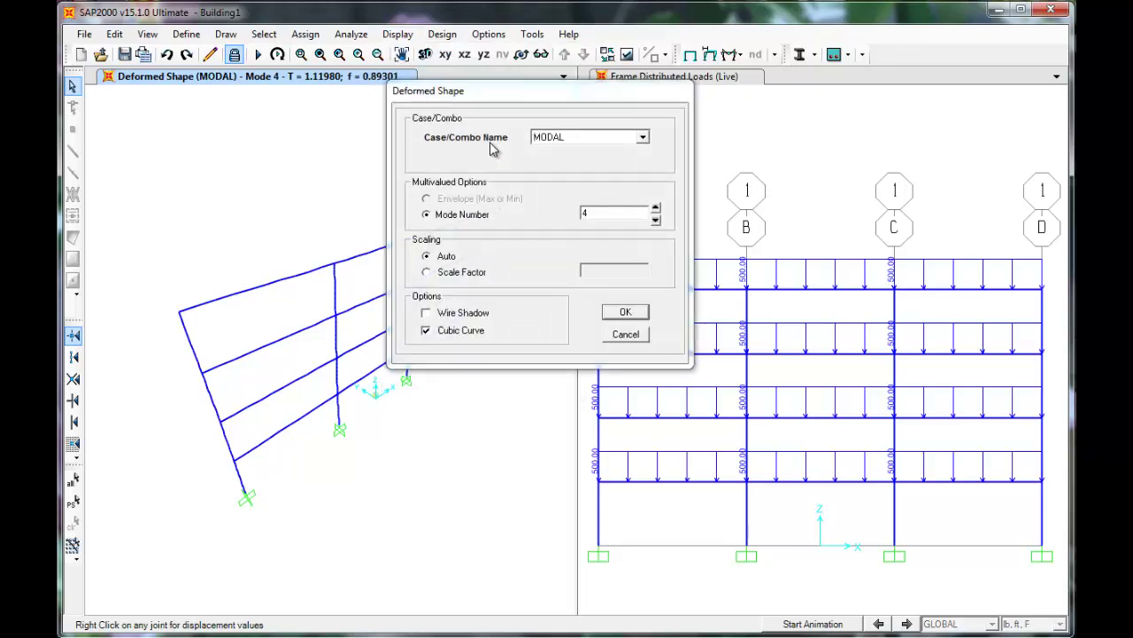
{"action": "left_click", "coordinate": [643, 139]}
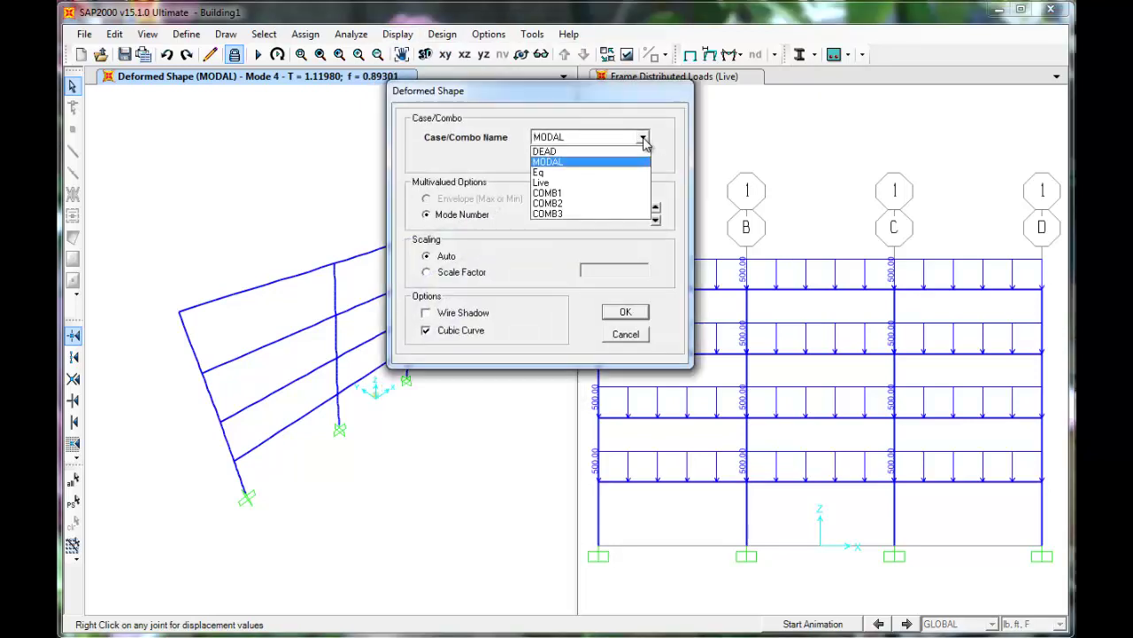
{"action": "left_click", "coordinate": [627, 193]}
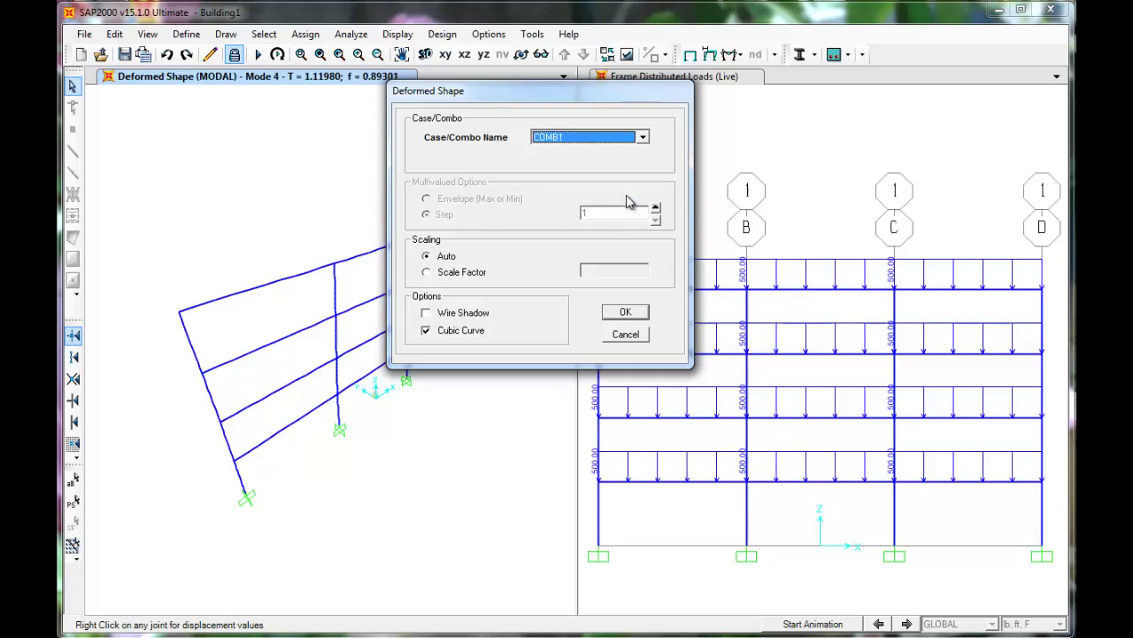
{"action": "left_click", "coordinate": [639, 311]}
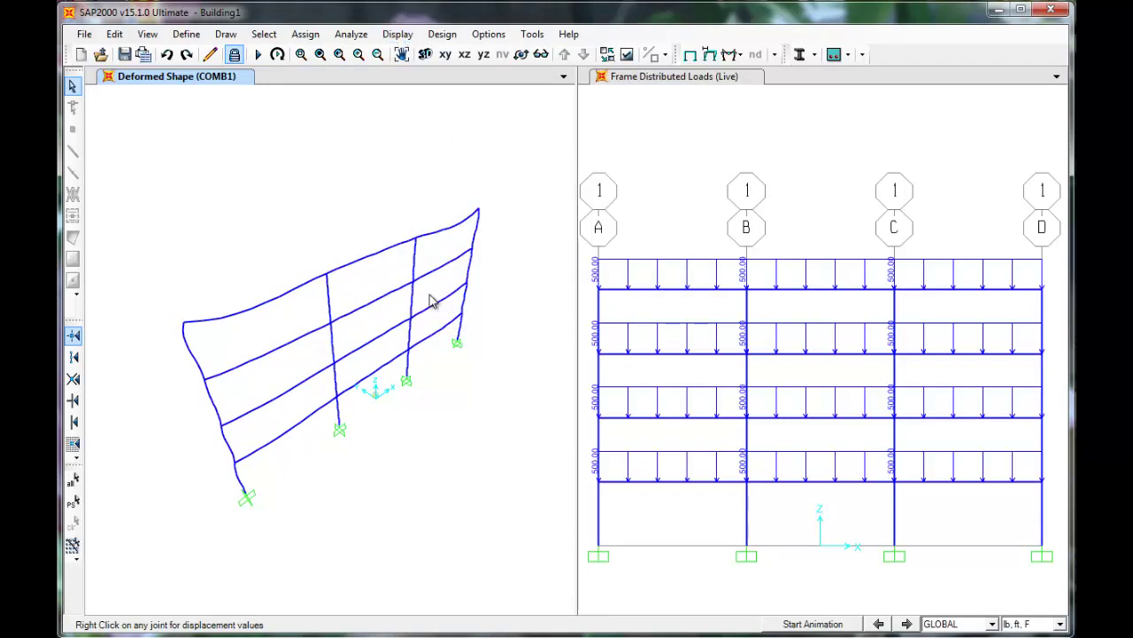
Step: Draw the Moment 3-3 diagram for COMB1 on the frame beams and columns
{"action": "left_click", "coordinate": [398, 33]}
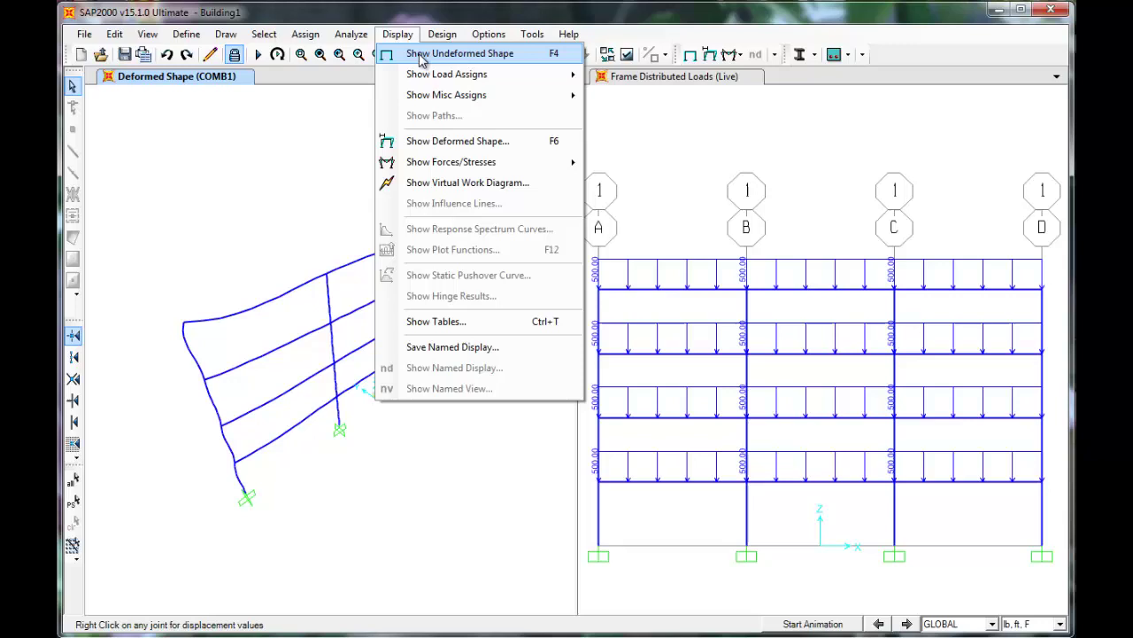
{"action": "mouse_move", "coordinate": [540, 167]}
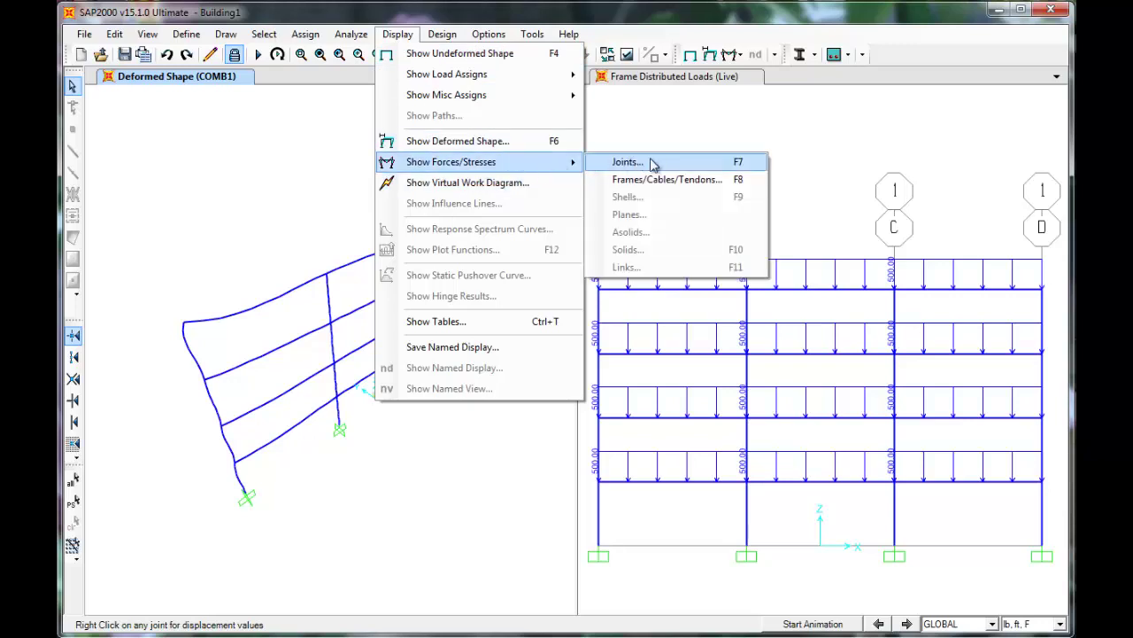
{"action": "left_click", "coordinate": [713, 182]}
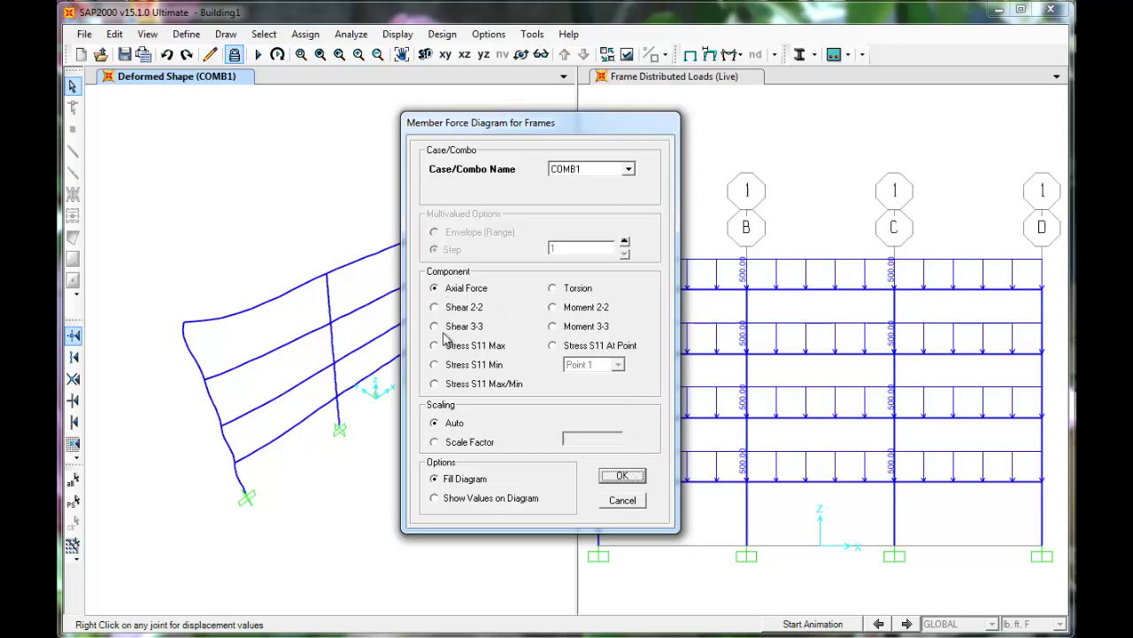
{"action": "left_click", "coordinate": [553, 309]}
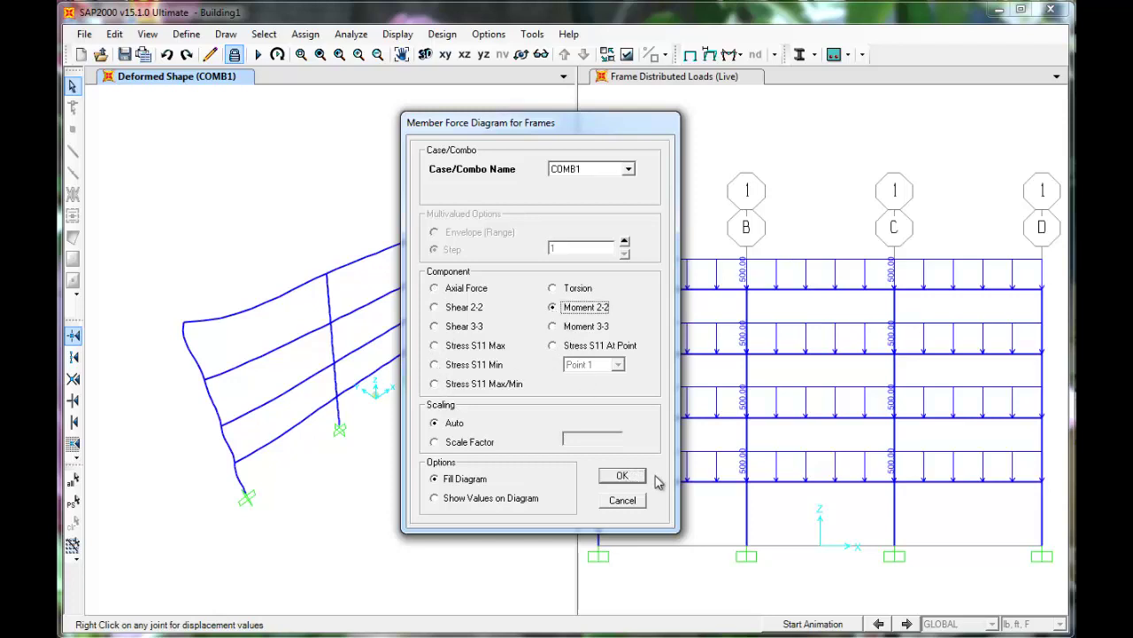
{"action": "left_click", "coordinate": [554, 327]}
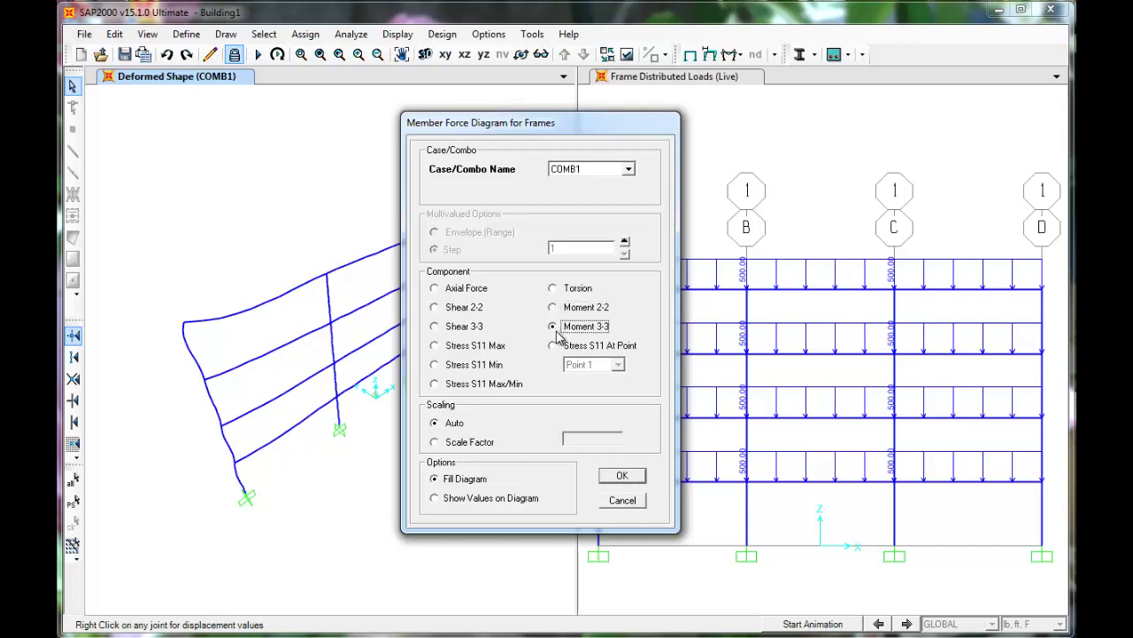
{"action": "left_click", "coordinate": [622, 476]}
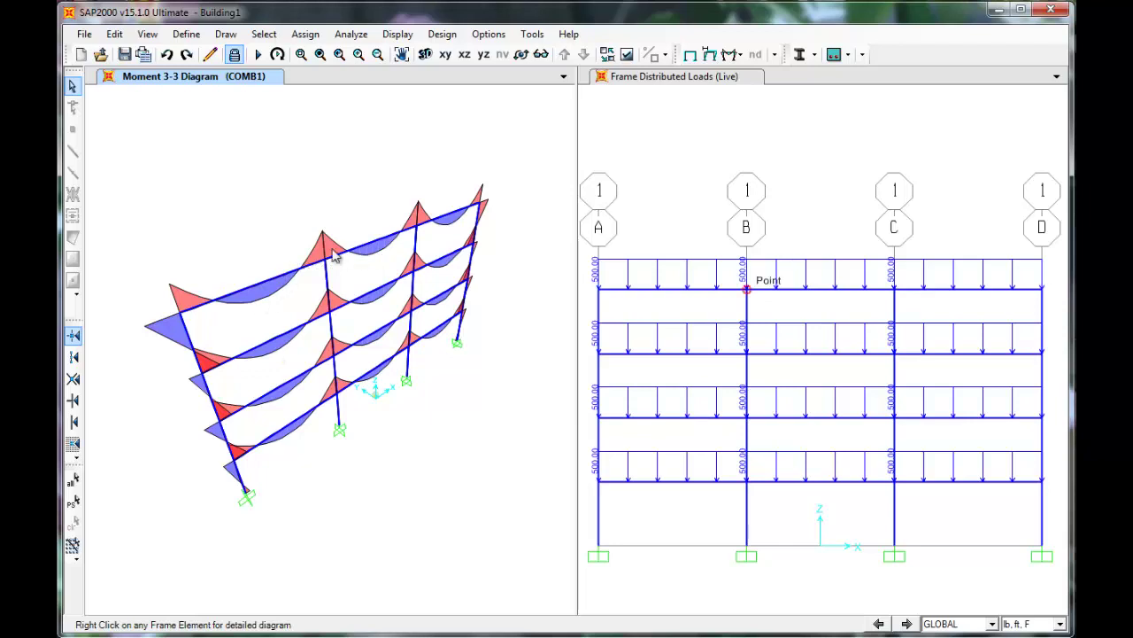
{"action": "mouse_move", "coordinate": [415, 248]}
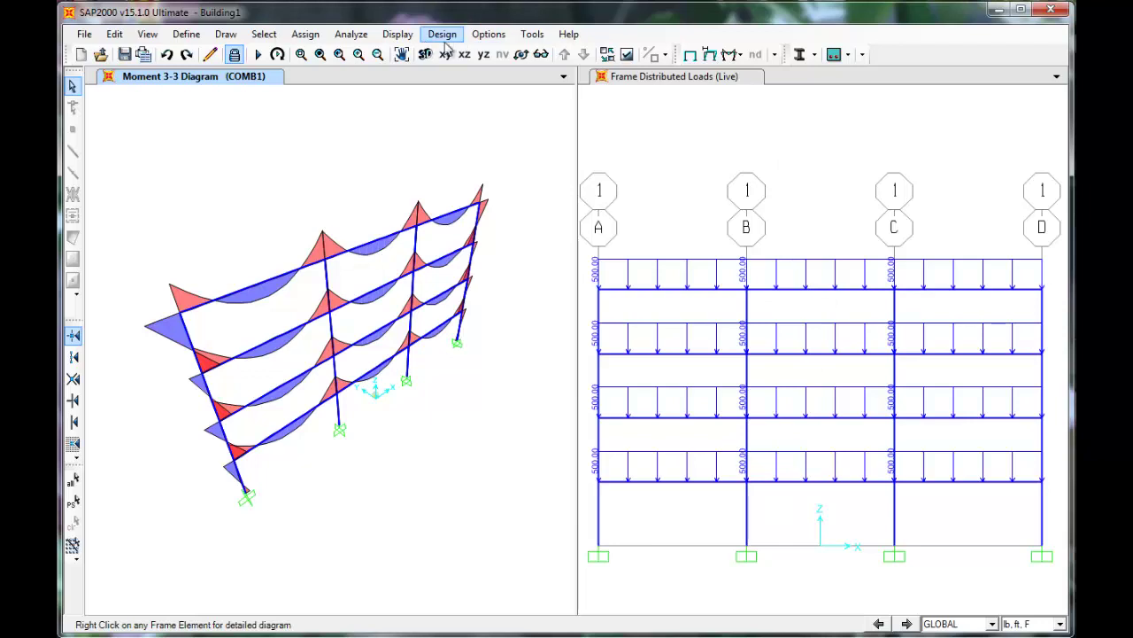
Step: Switch the frame force display from COMB1 to COMB2
{"action": "left_click", "coordinate": [401, 35]}
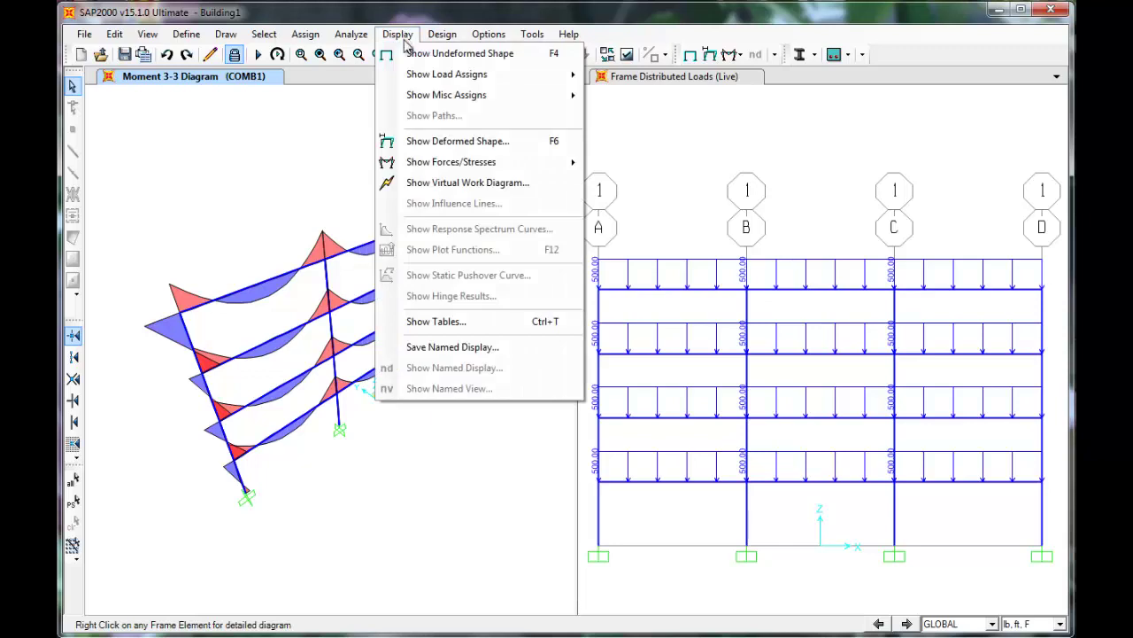
{"action": "mouse_move", "coordinate": [554, 169]}
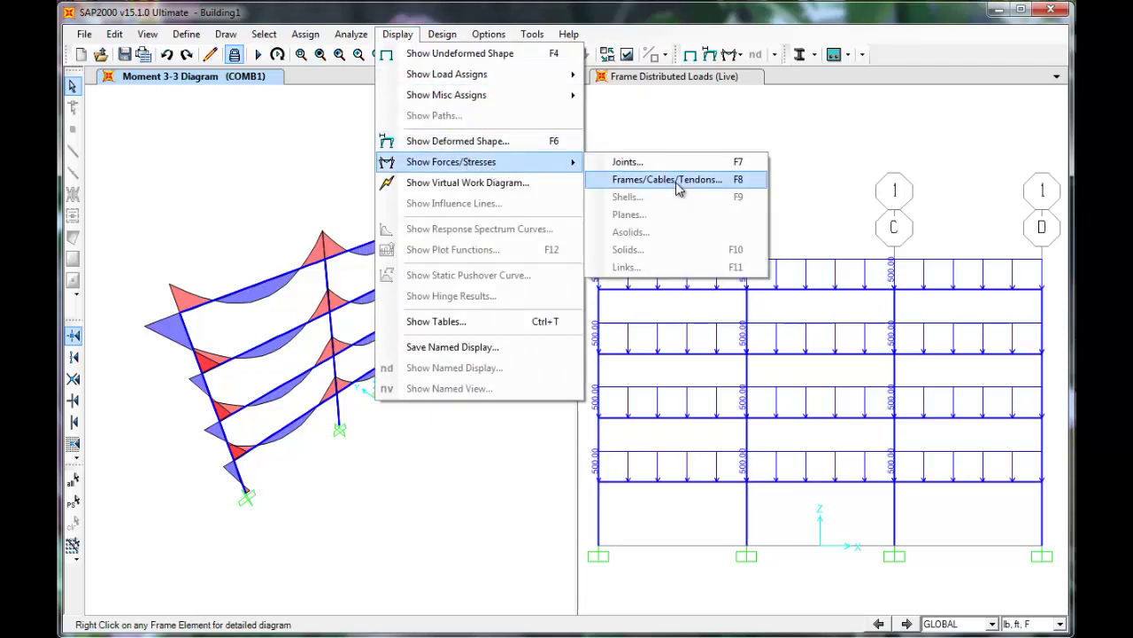
{"action": "left_click", "coordinate": [711, 181]}
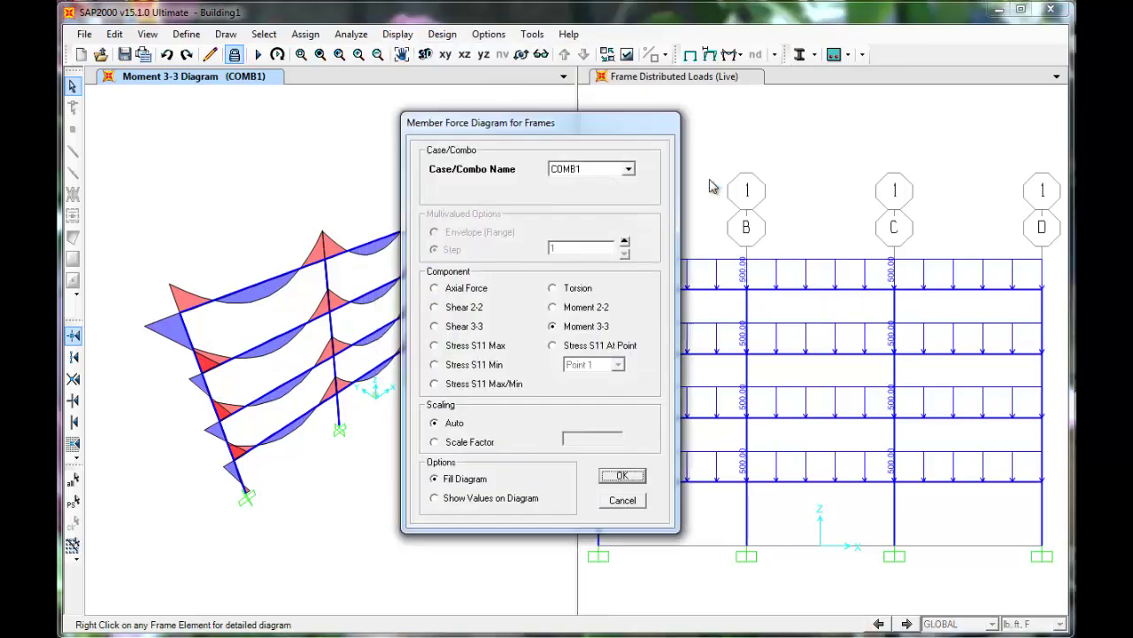
{"action": "left_click", "coordinate": [628, 168]}
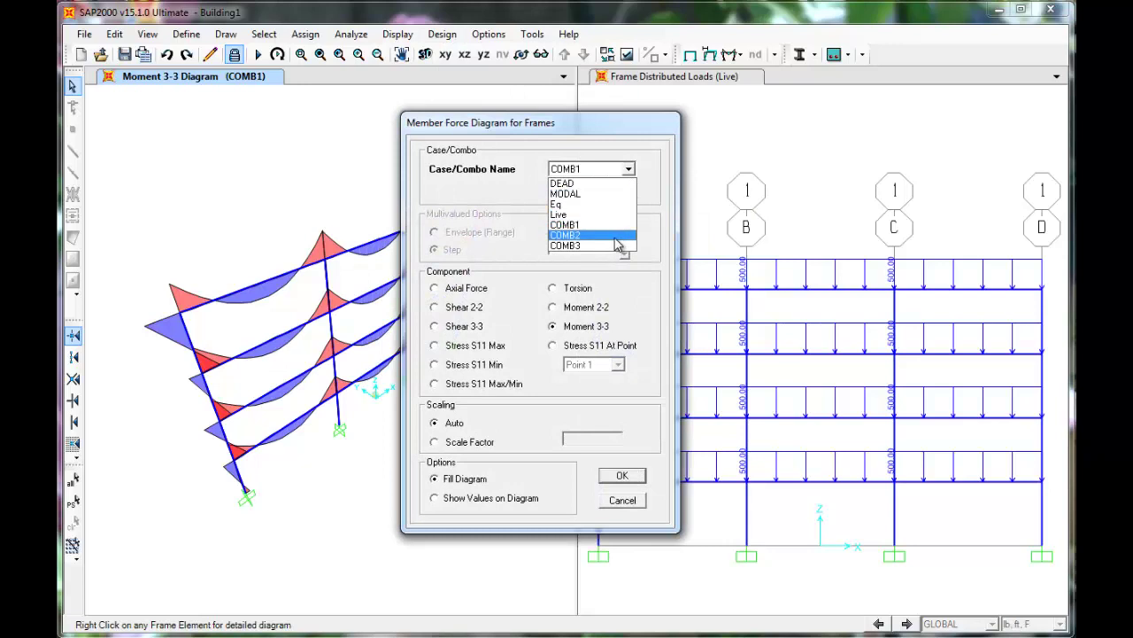
{"action": "left_click", "coordinate": [618, 235]}
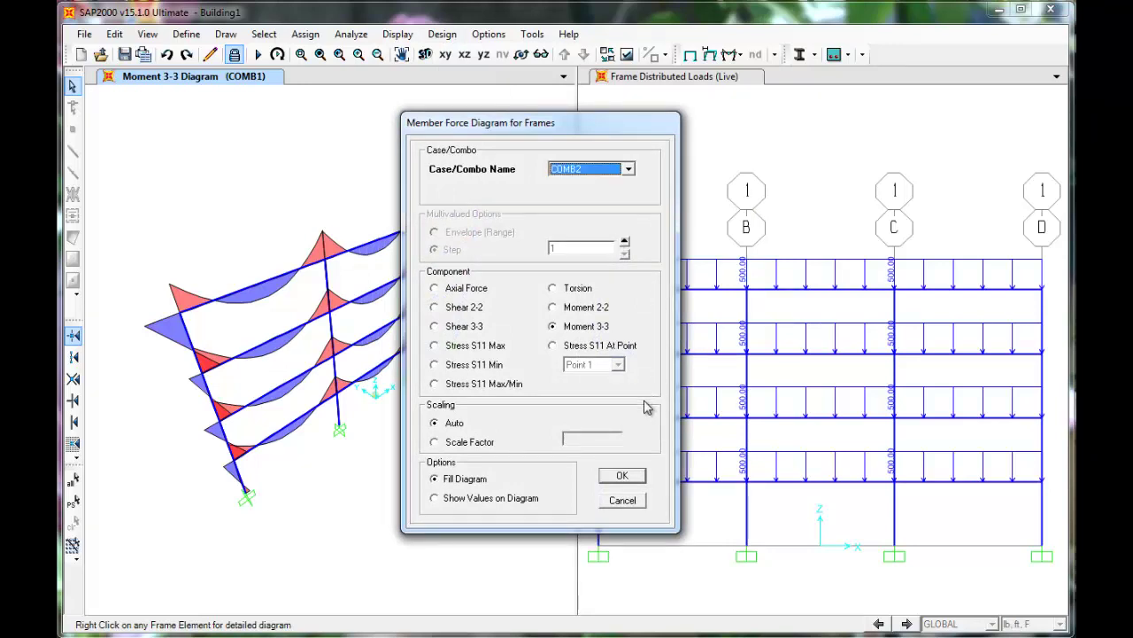
{"action": "left_click", "coordinate": [623, 477]}
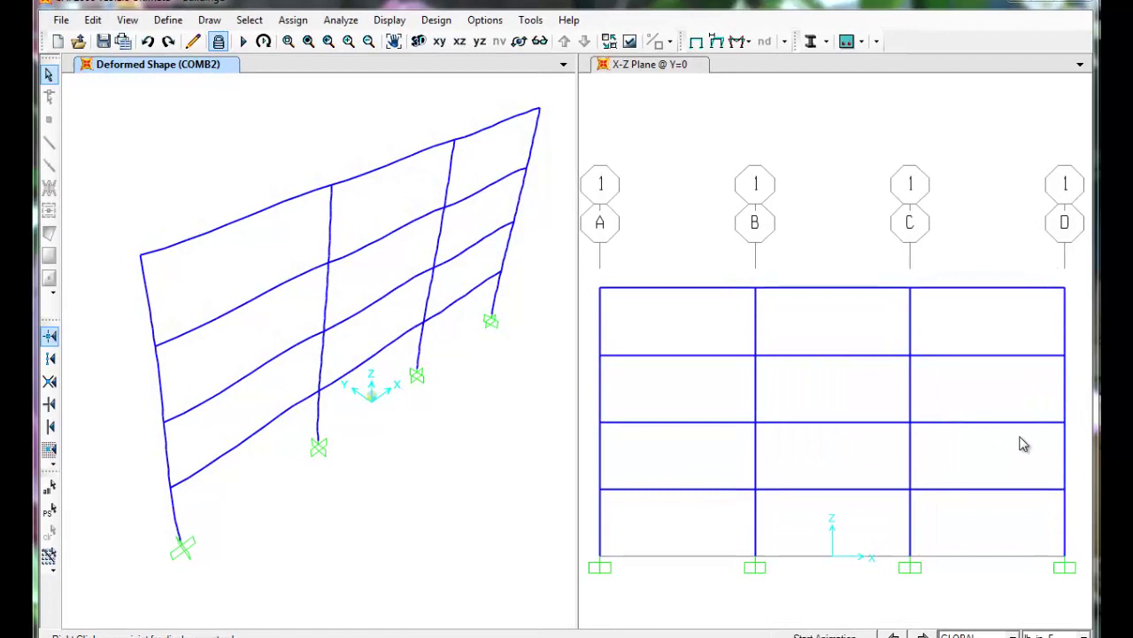
Step: Show the COMB2 deformed shape in the 3-D window and open the display units list
{"action": "left_click", "coordinate": [520, 85]}
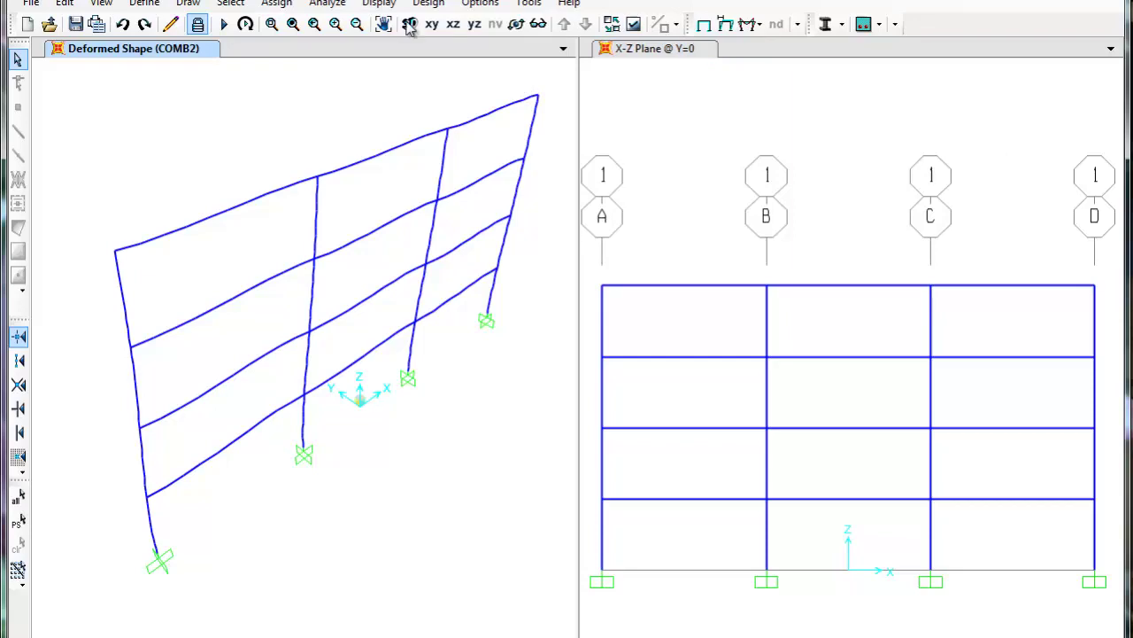
{"action": "left_click", "coordinate": [379, 5]}
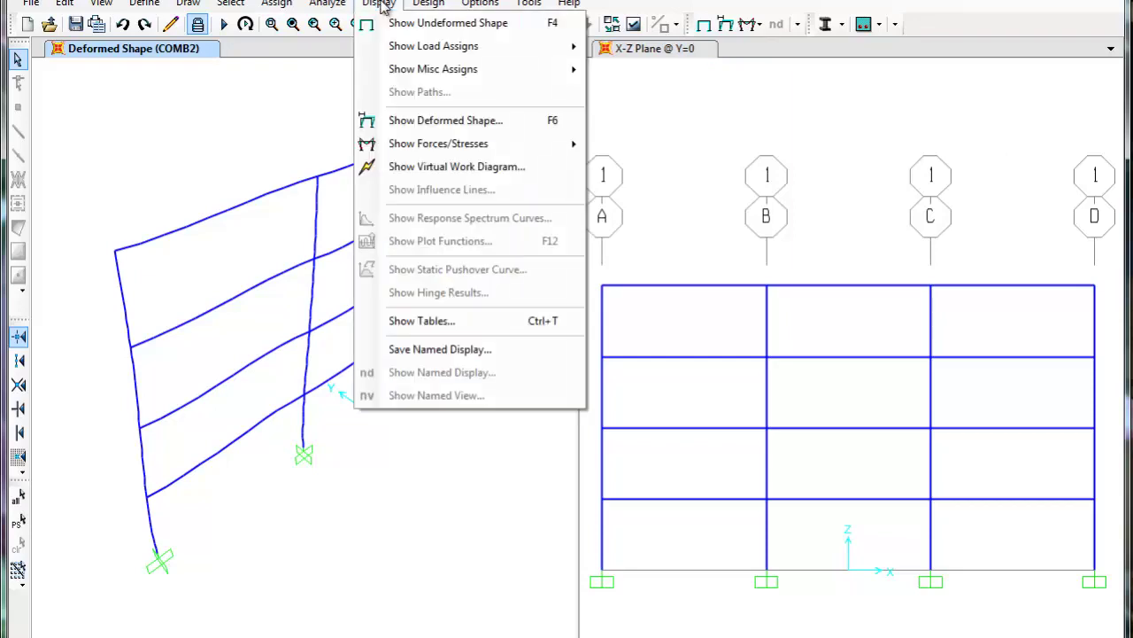
{"action": "left_click", "coordinate": [550, 124]}
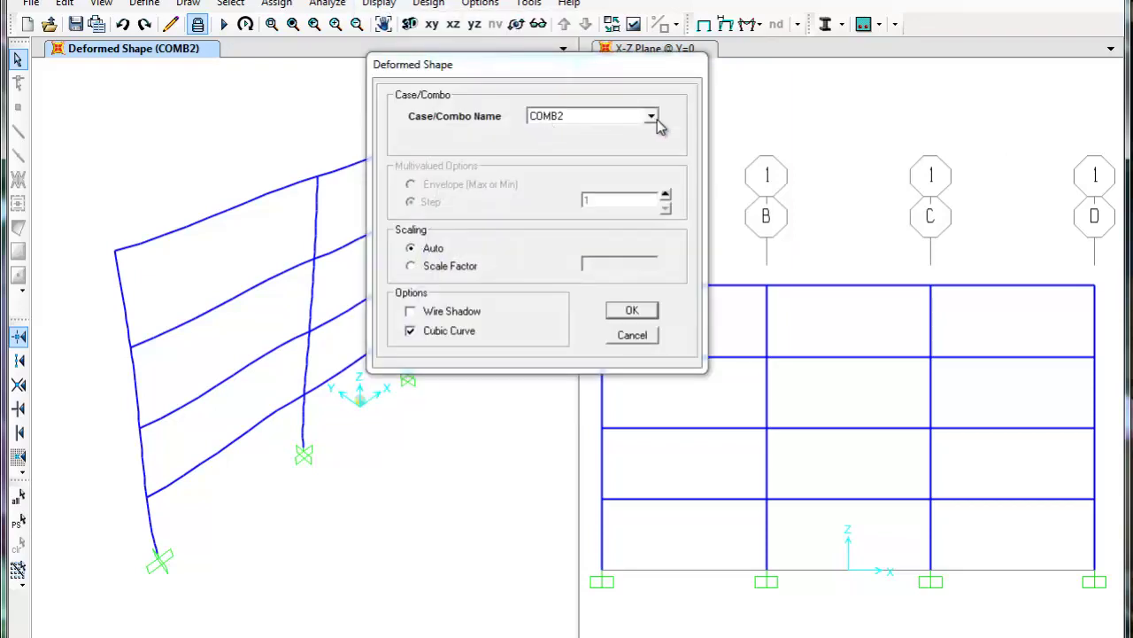
{"action": "left_click", "coordinate": [651, 116]}
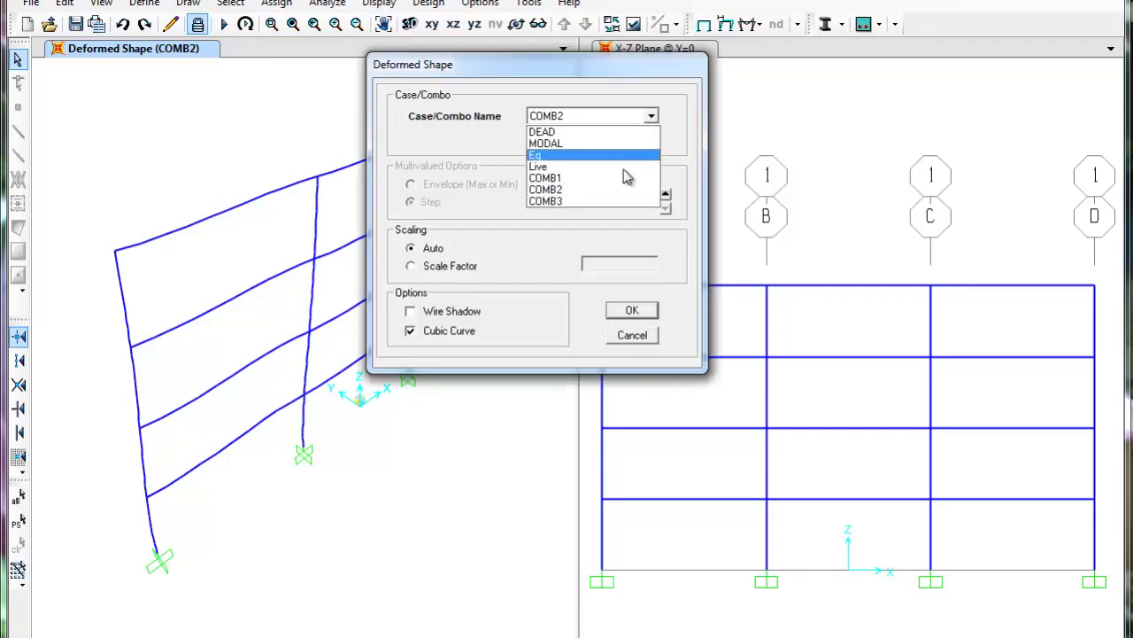
{"action": "left_click", "coordinate": [630, 202]}
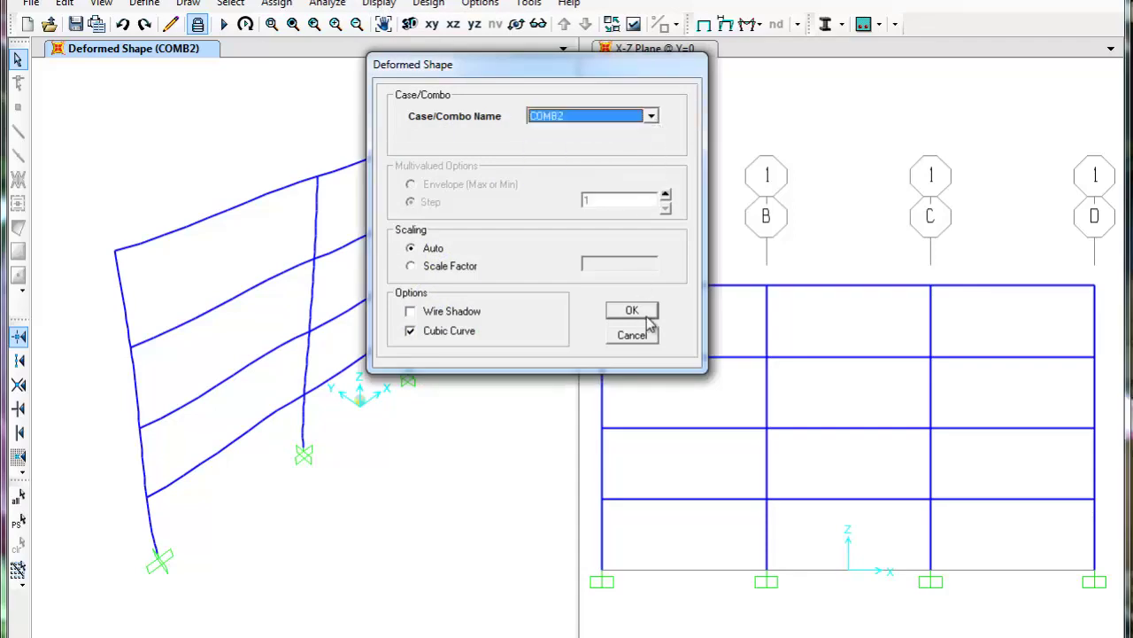
{"action": "left_click", "coordinate": [650, 316]}
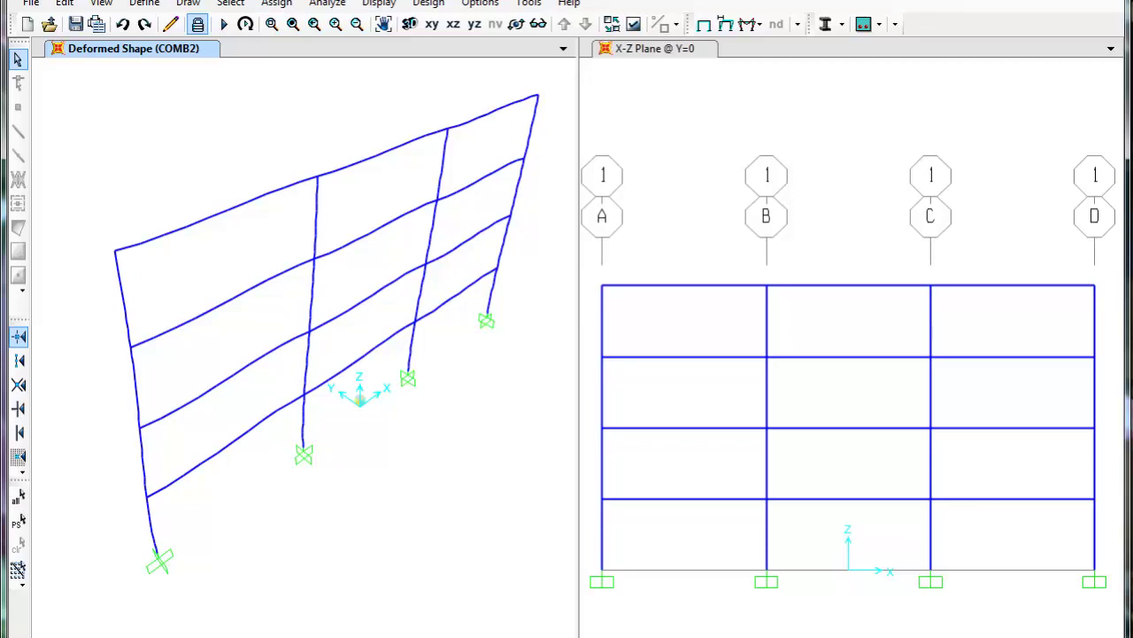
{"action": "left_click", "coordinate": [1088, 631]}
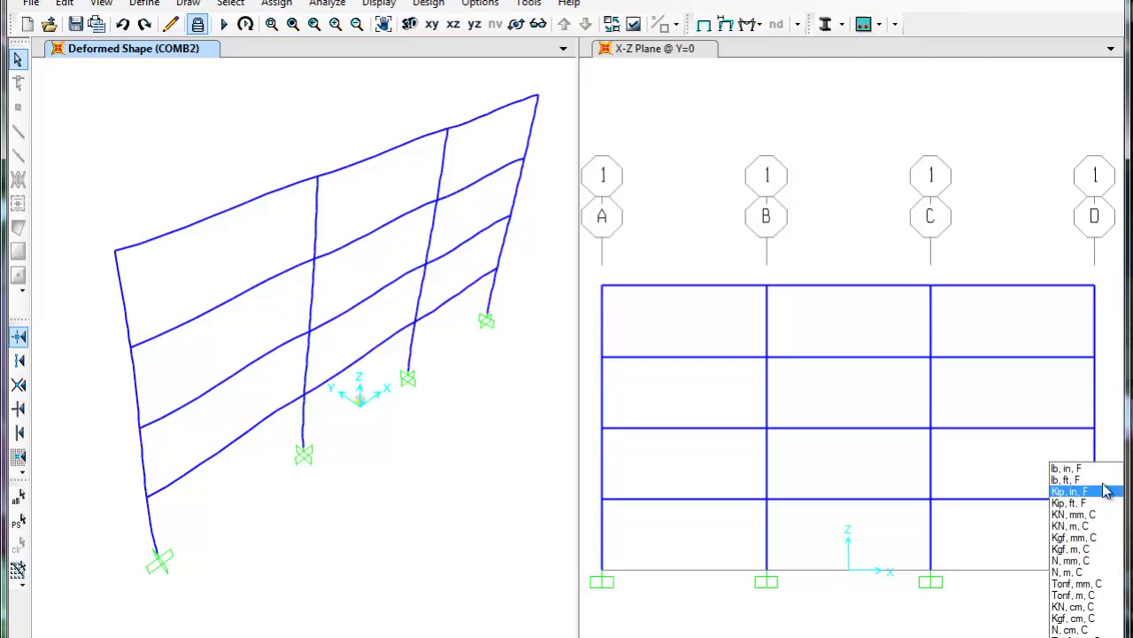
{"action": "left_click", "coordinate": [1109, 469]}
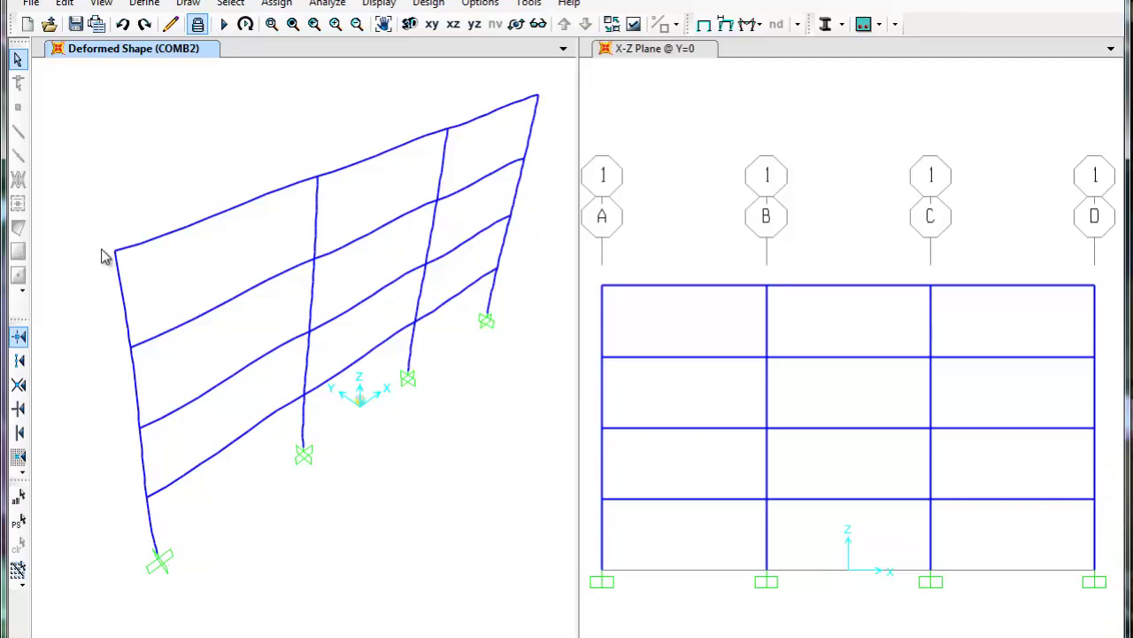
{"action": "mouse_move", "coordinate": [116, 253]}
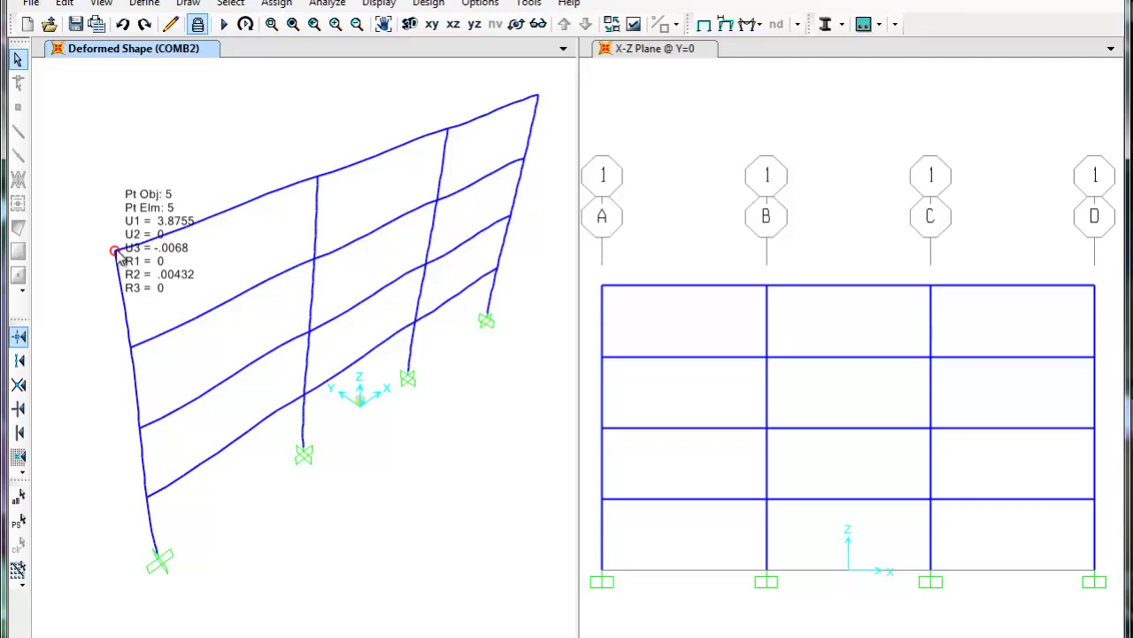
{"action": "mouse_move", "coordinate": [131, 348]}
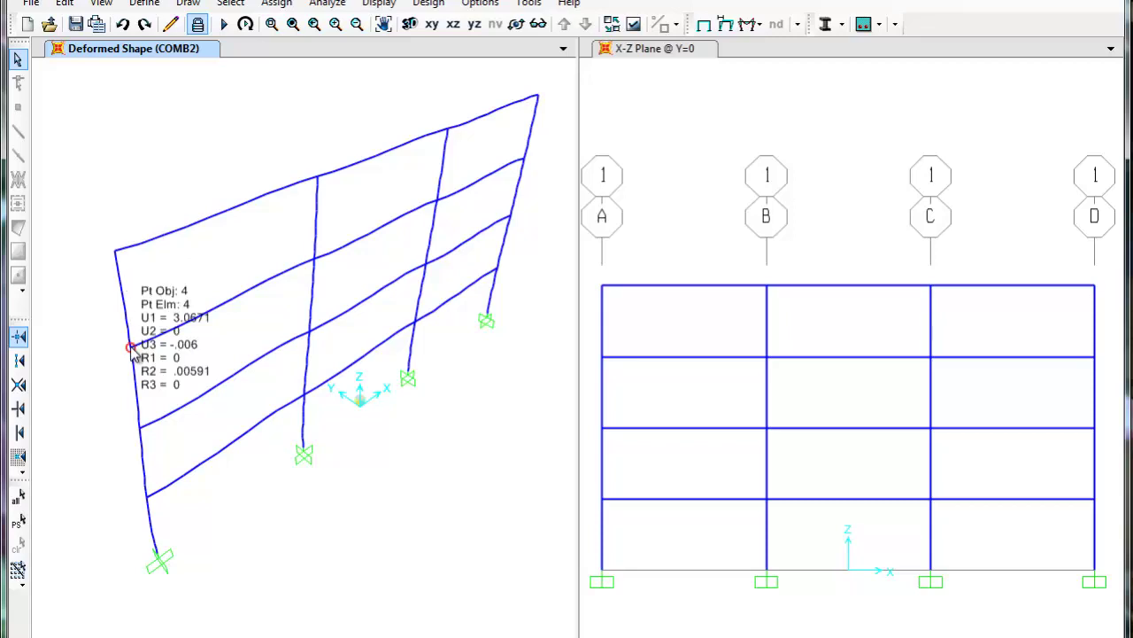
{"action": "mouse_move", "coordinate": [140, 431]}
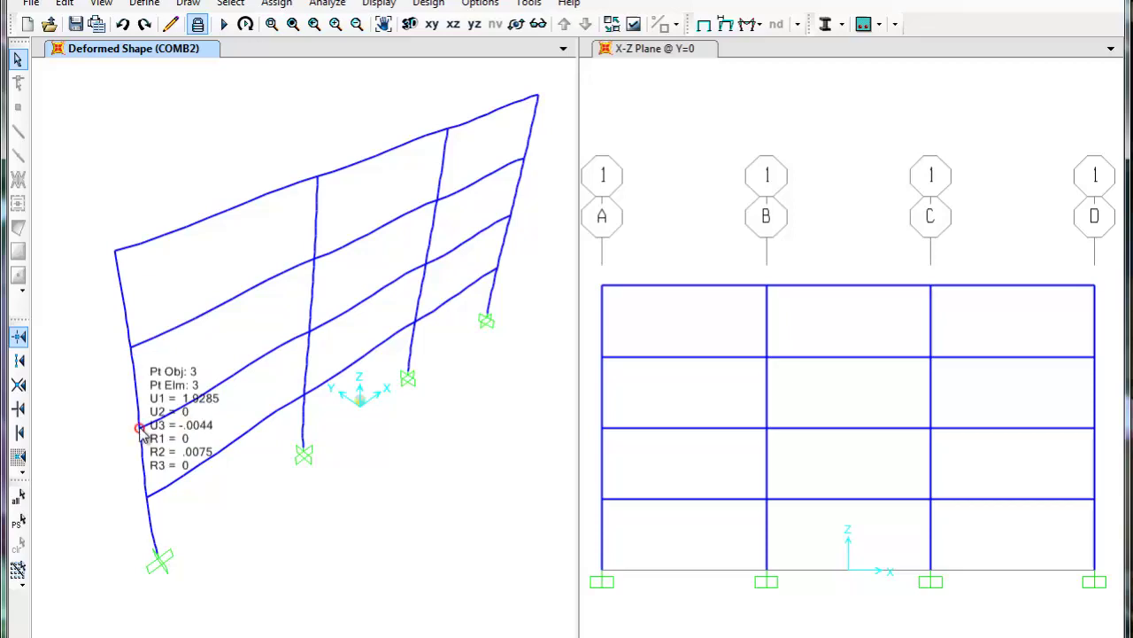
{"action": "mouse_move", "coordinate": [147, 500]}
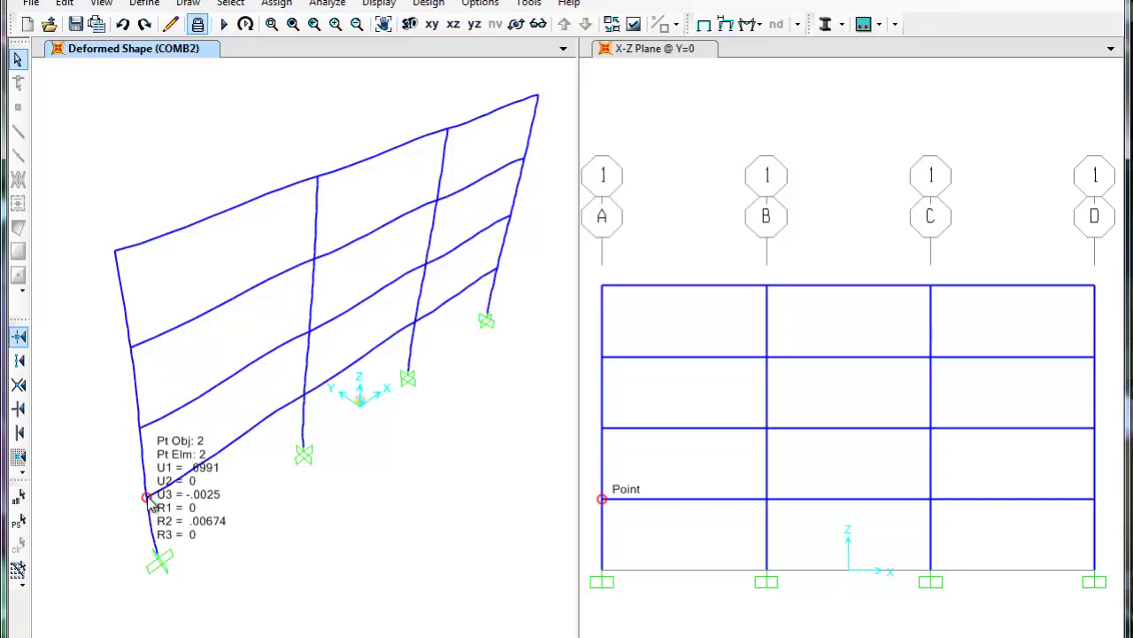
Step: Display the COMB2 deformed shape in the X-Z elevation window
{"action": "left_click", "coordinate": [691, 253]}
{"action": "left_click", "coordinate": [381, 3]}
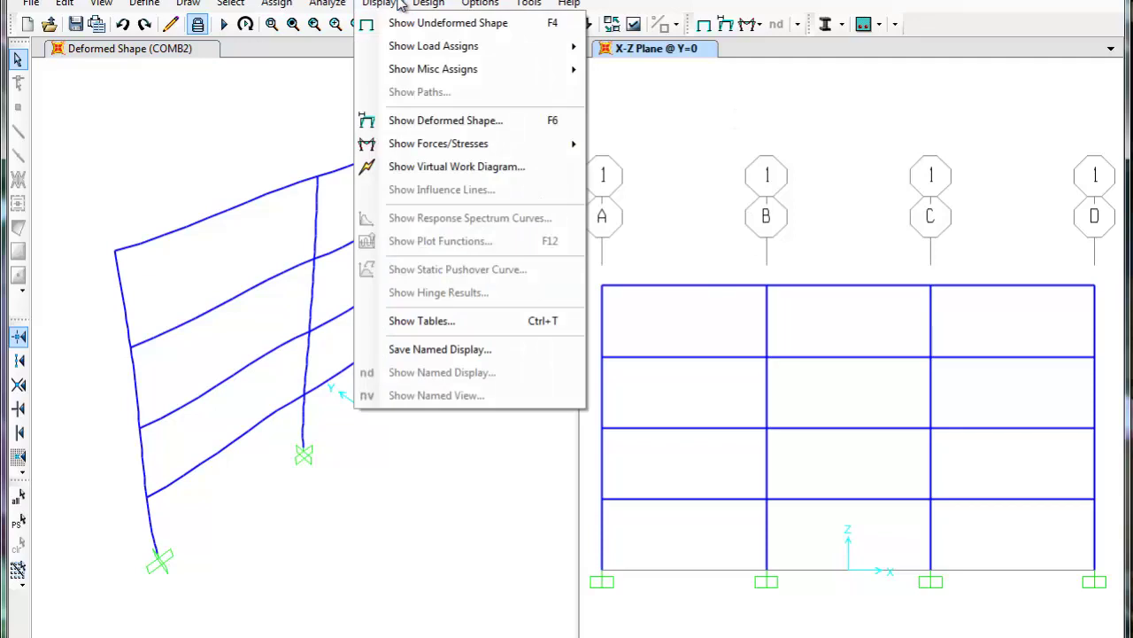
{"action": "left_click", "coordinate": [451, 124]}
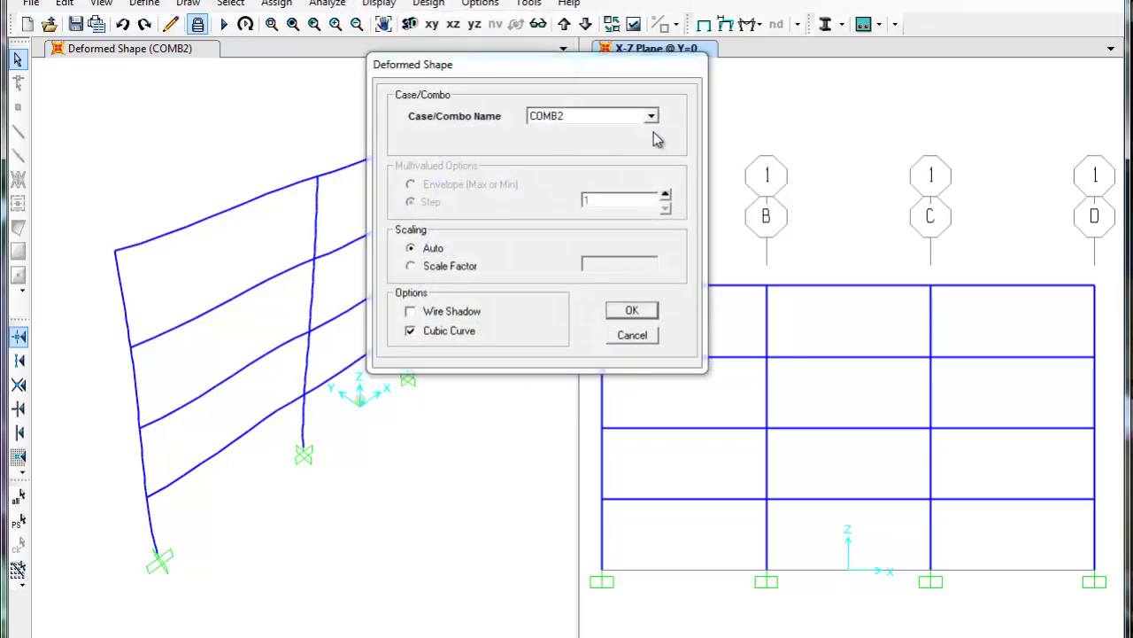
{"action": "left_click", "coordinate": [626, 317]}
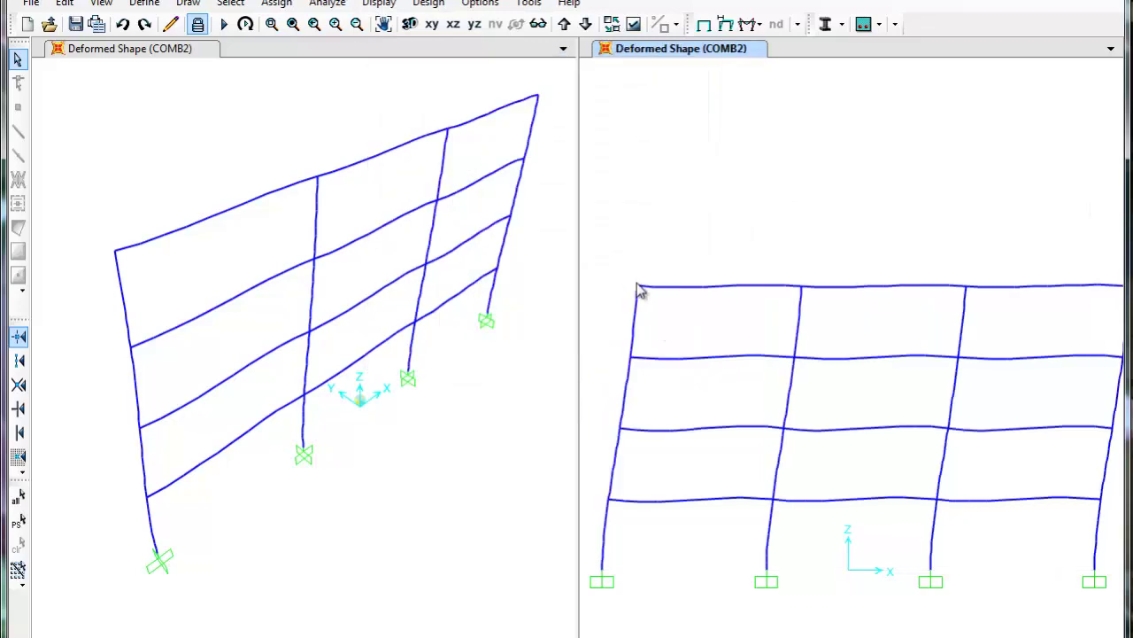
{"action": "mouse_move", "coordinate": [639, 290]}
{"action": "mouse_move", "coordinate": [613, 503]}
Step: Show the Joint Displacements table from Analysis Results > Joint Output
{"action": "left_click", "coordinate": [381, 5]}
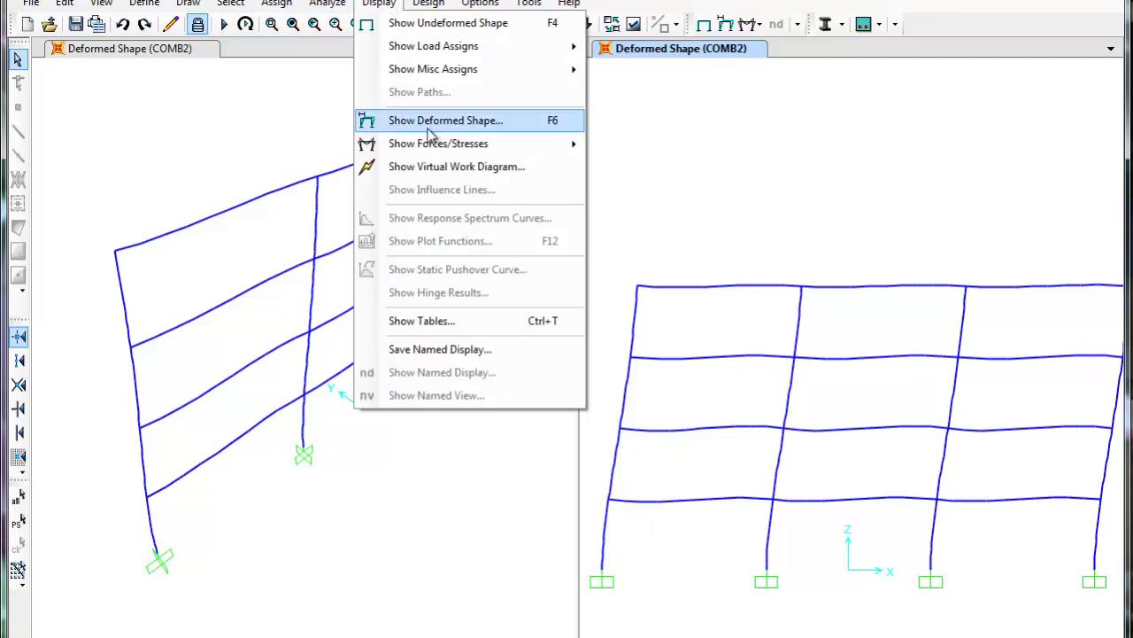
{"action": "left_click", "coordinate": [467, 324]}
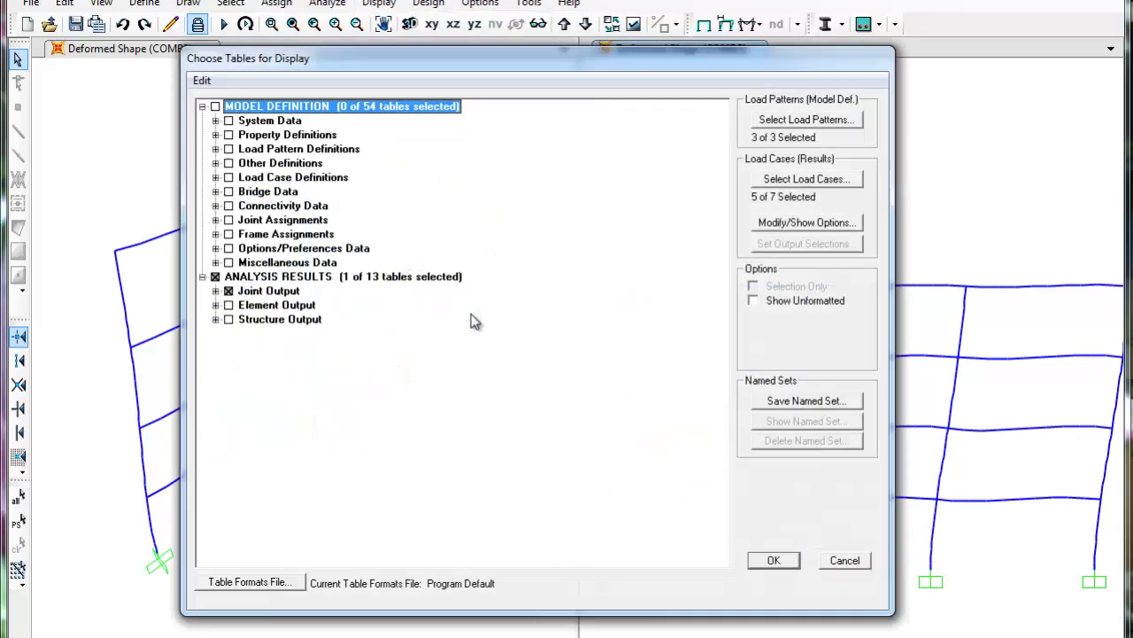
{"action": "left_click", "coordinate": [215, 291]}
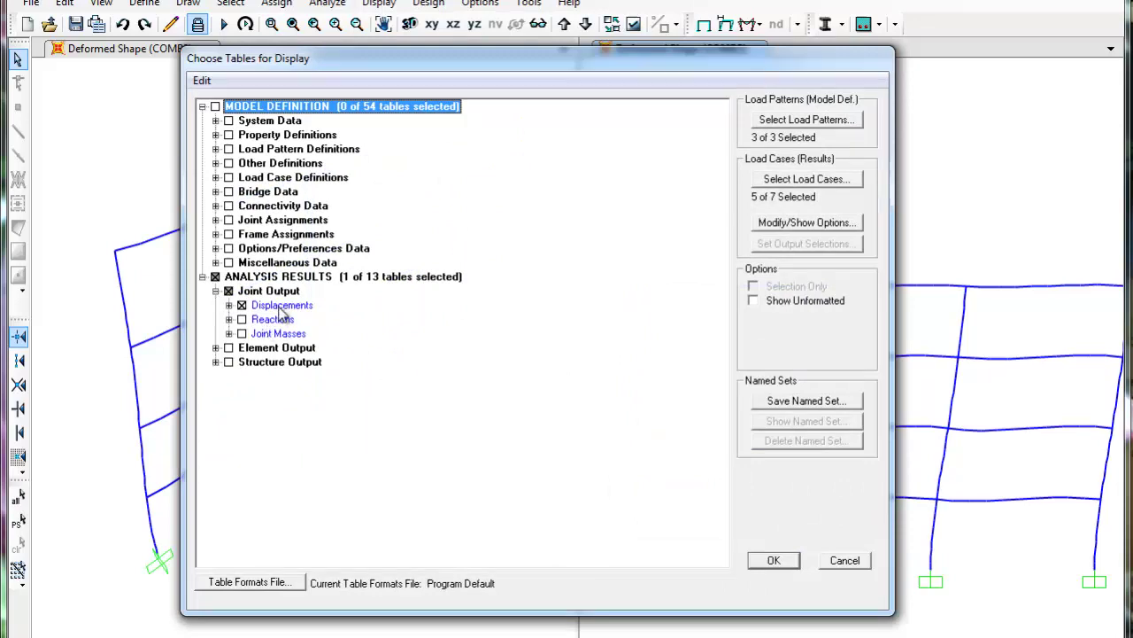
{"action": "left_click", "coordinate": [773, 561]}
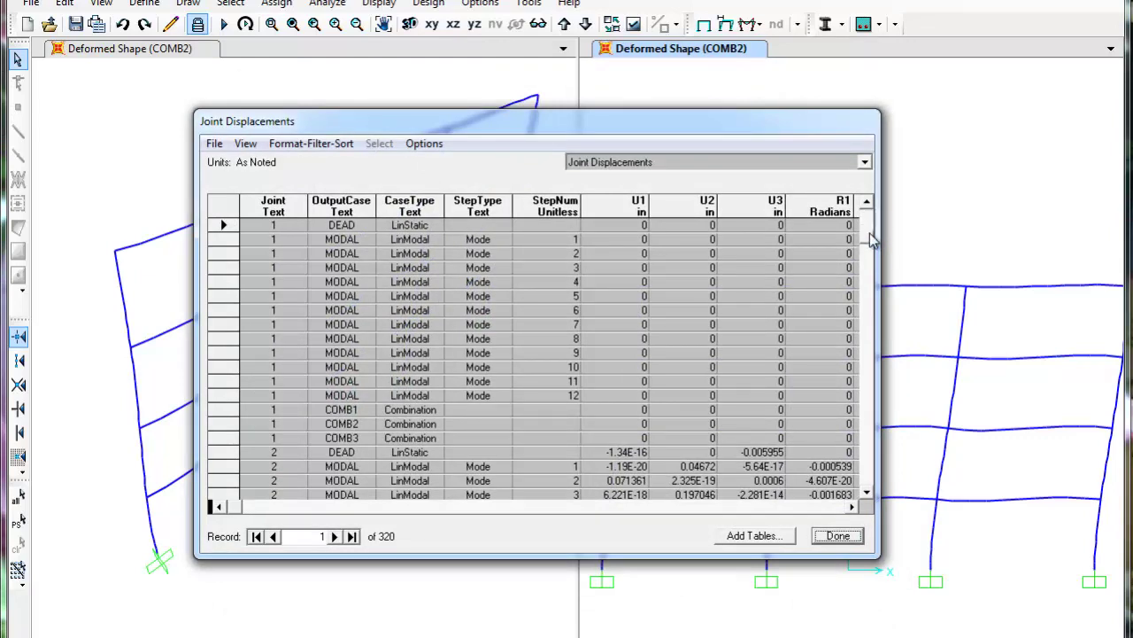
{"action": "left_click", "coordinate": [866, 492]}
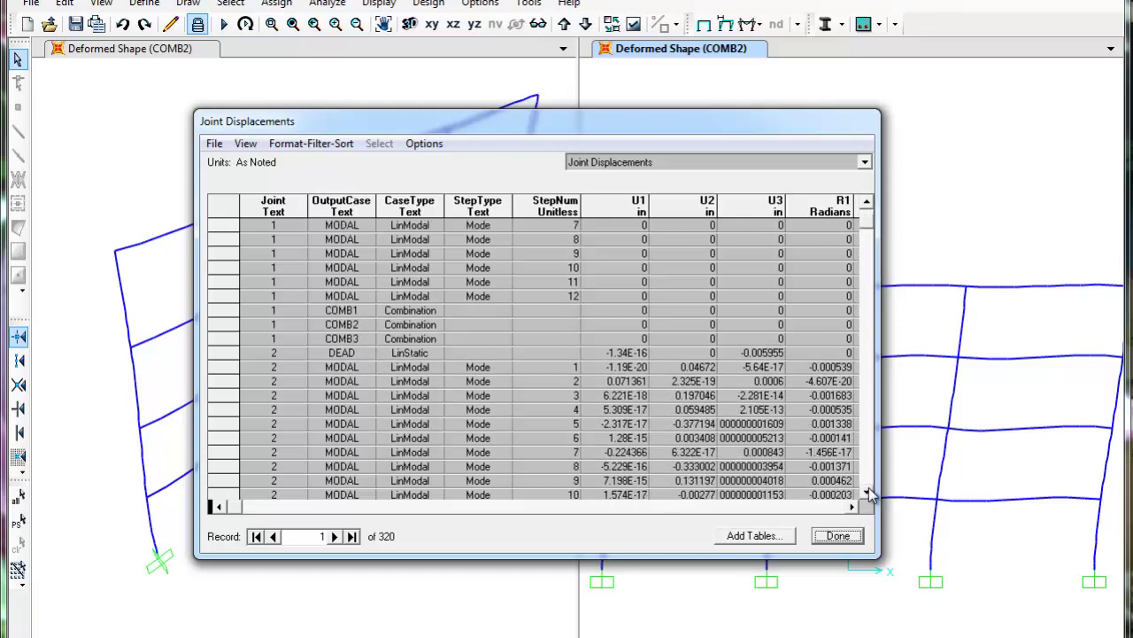
{"action": "left_click", "coordinate": [868, 492]}
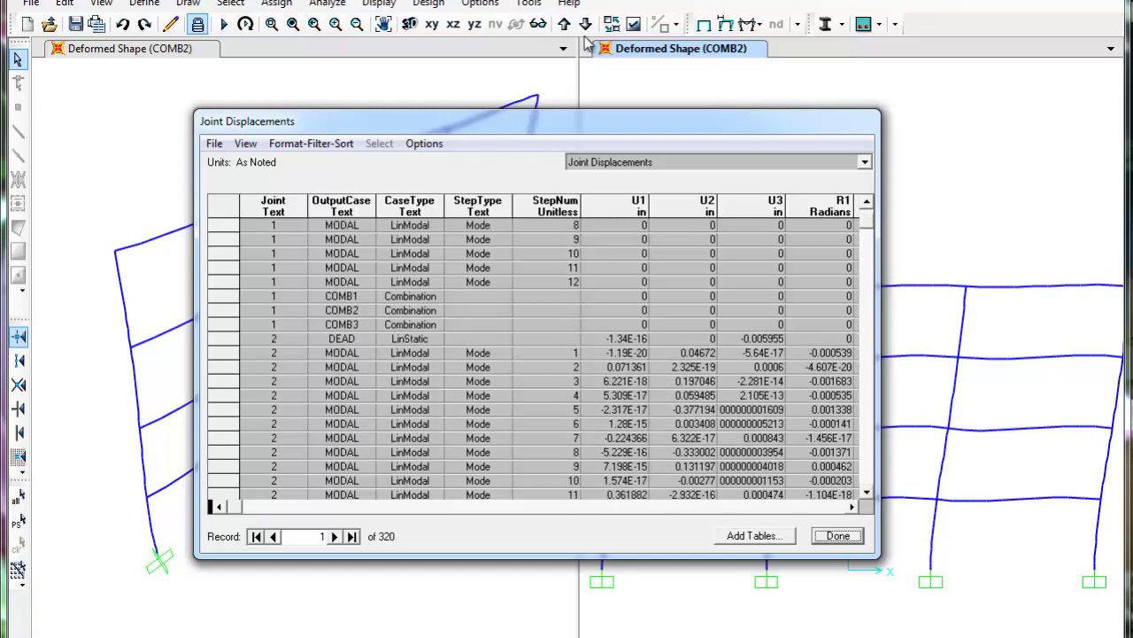
{"action": "left_click", "coordinate": [868, 492]}
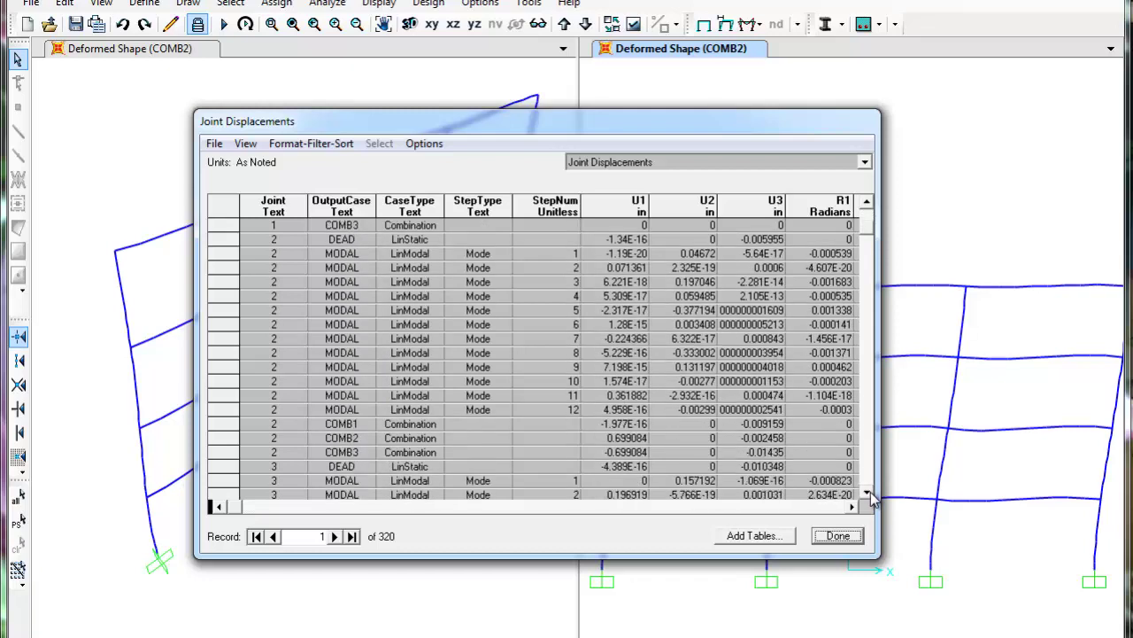
{"action": "left_click", "coordinate": [868, 493]}
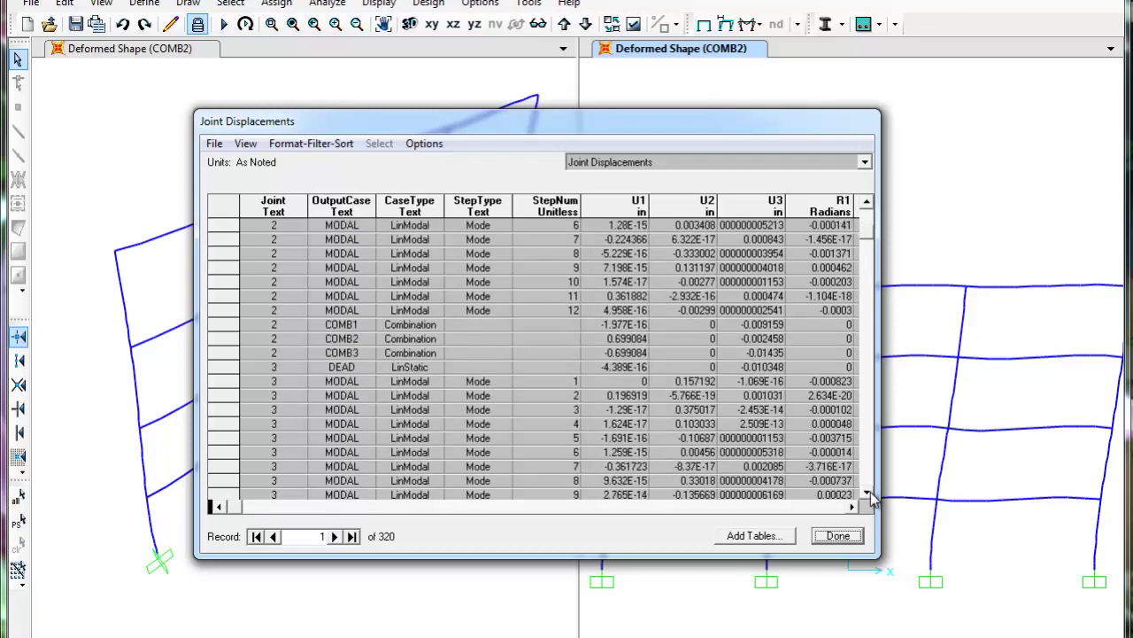
{"action": "left_click", "coordinate": [868, 493]}
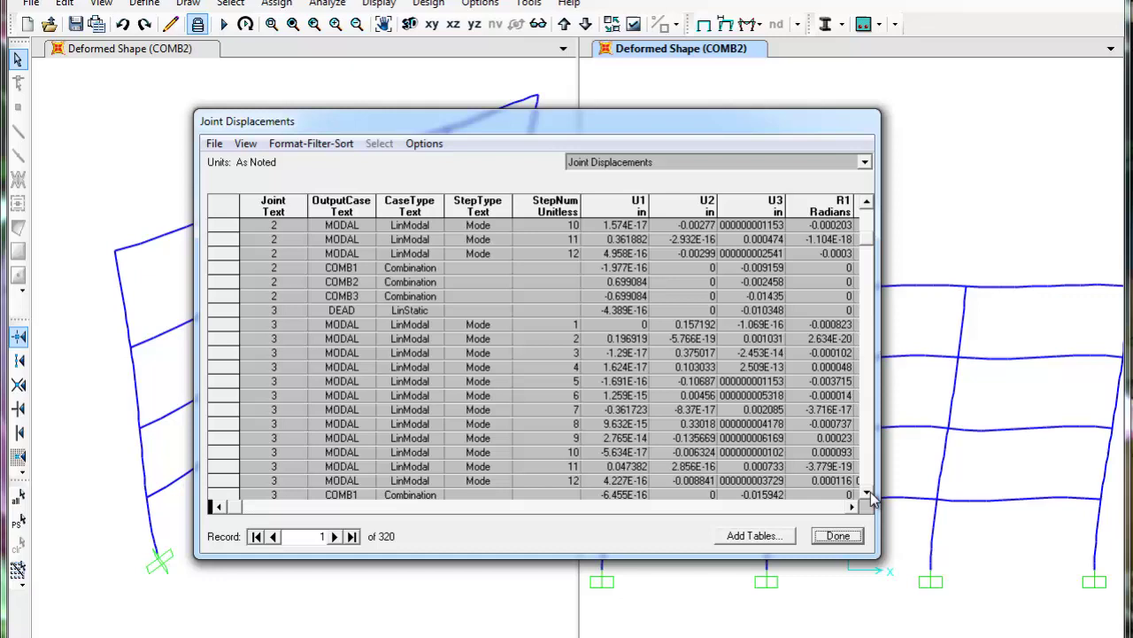
{"action": "left_click", "coordinate": [868, 493]}
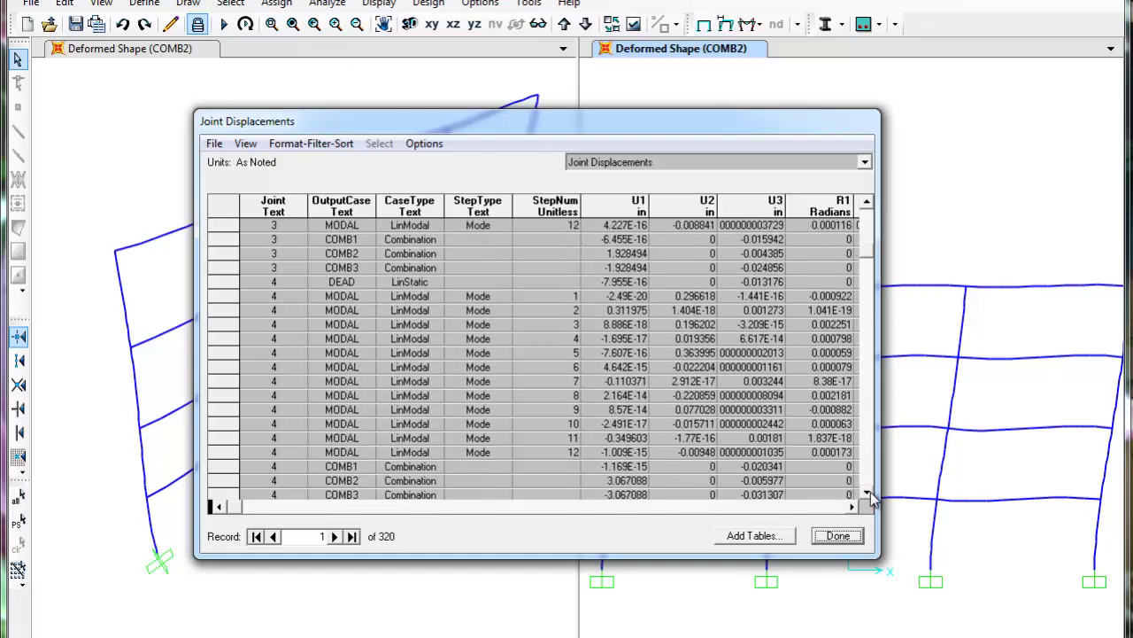
{"action": "left_click", "coordinate": [868, 493]}
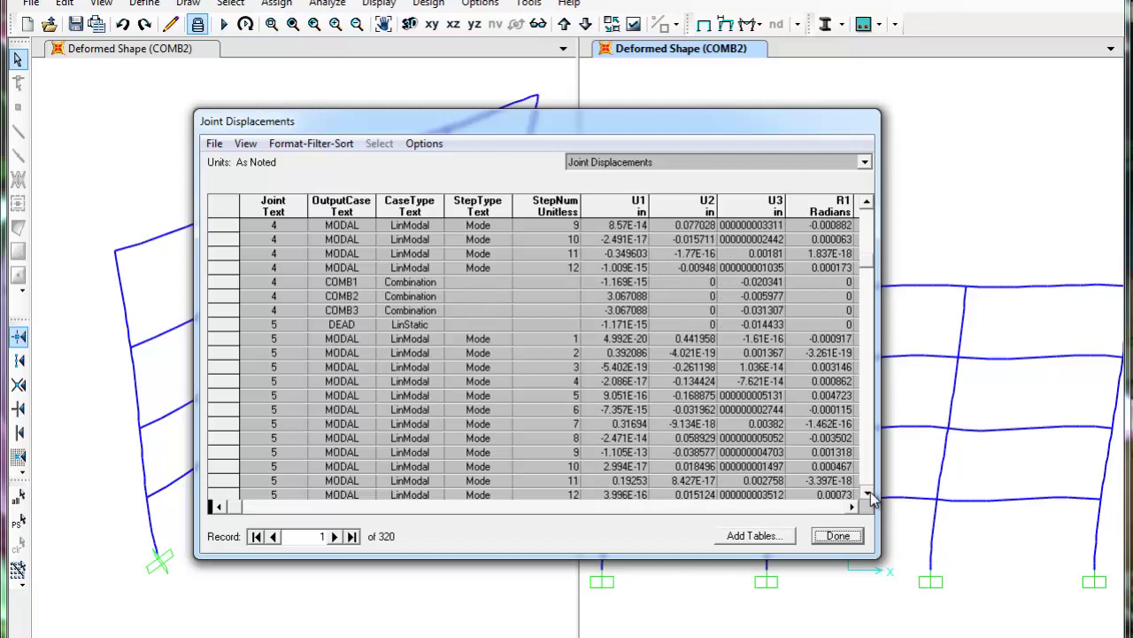
{"action": "left_click", "coordinate": [868, 493]}
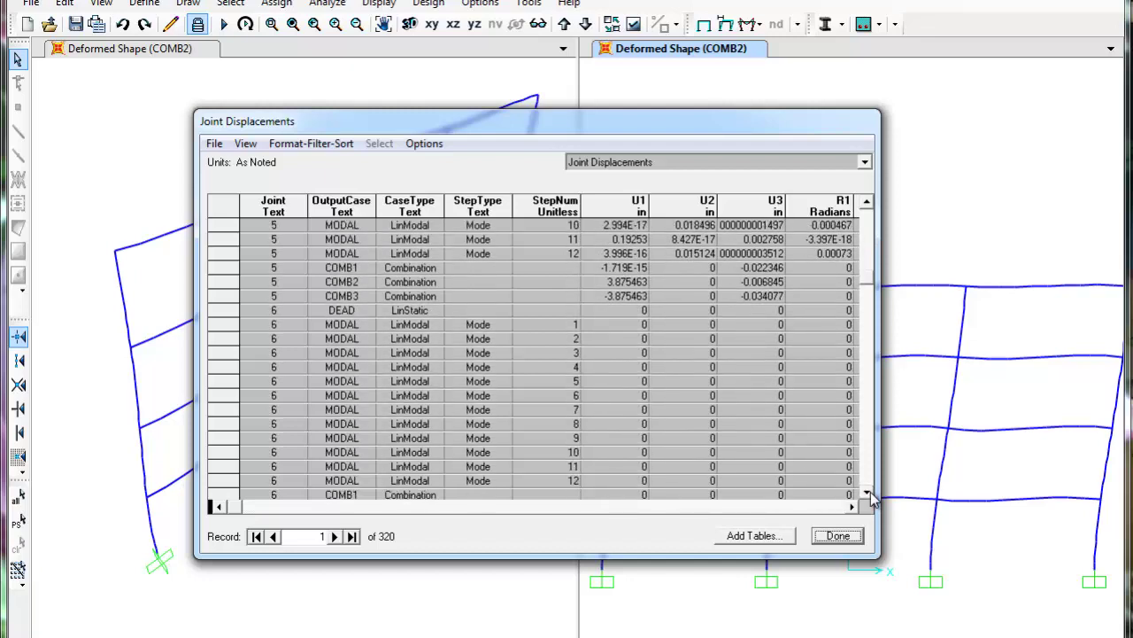
{"action": "left_click", "coordinate": [867, 493]}
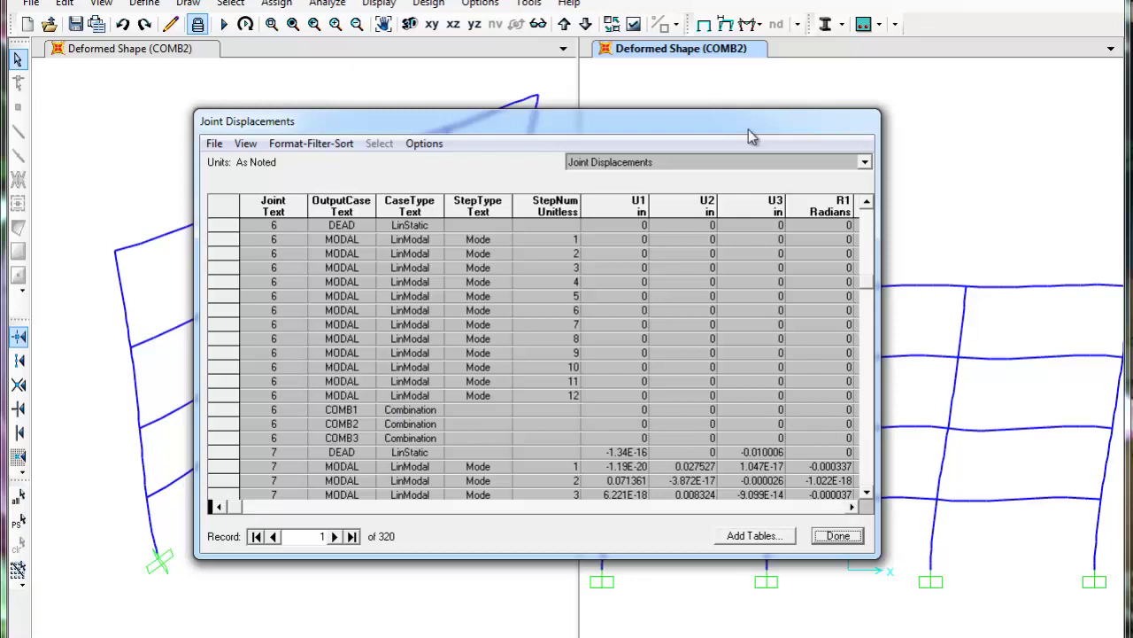
Step: Move the Joint Displacements table higher, then dismiss it to leave the two COMB2 deformed-shape windows
{"action": "left_click_drag", "start_coordinate": [755, 124], "coordinate": [748, 11]}
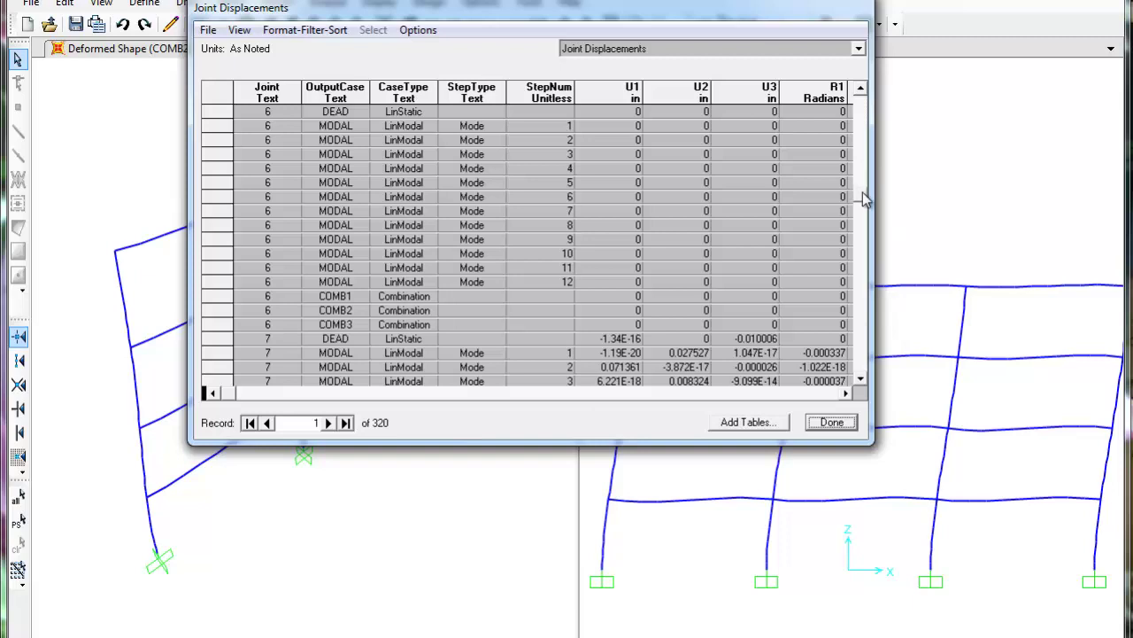
{"action": "left_click", "coordinate": [860, 225]}
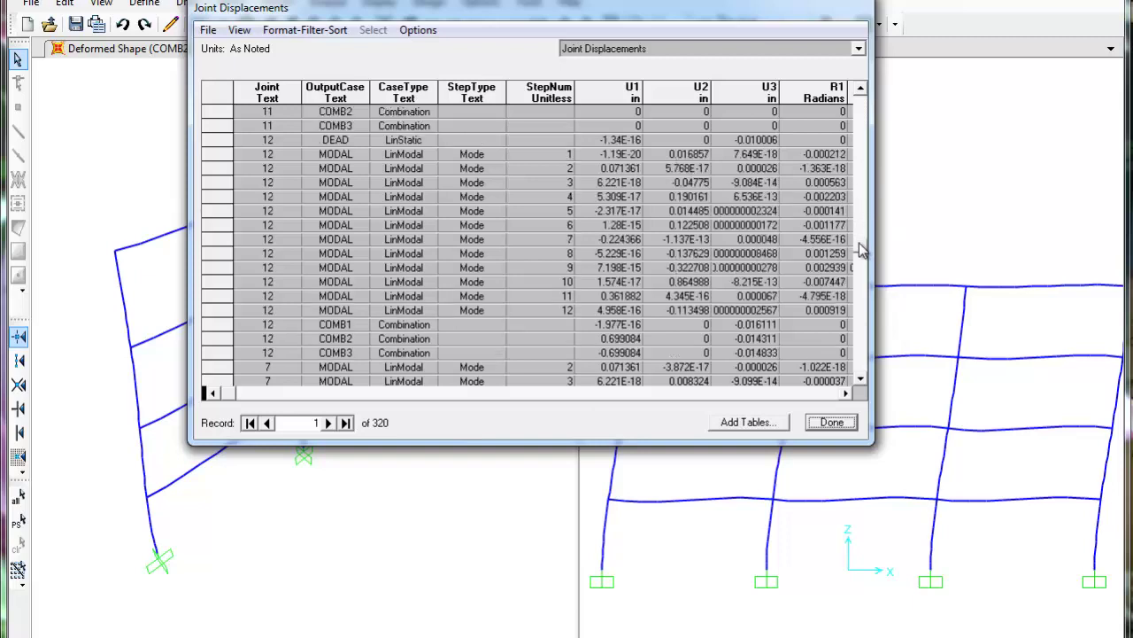
{"action": "left_click", "coordinate": [845, 424]}
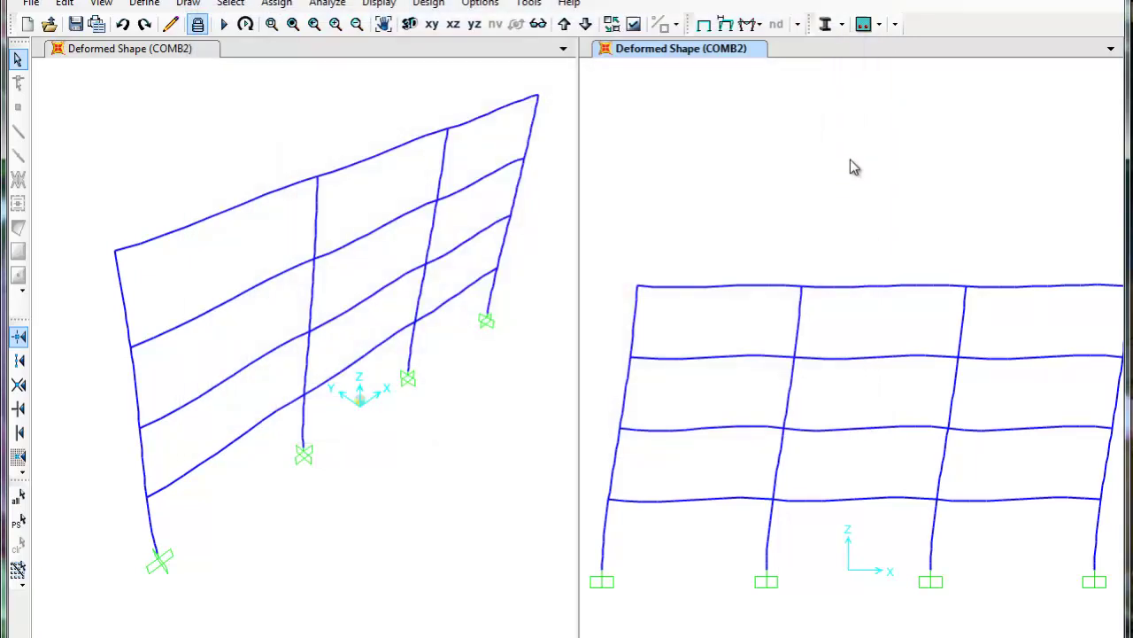